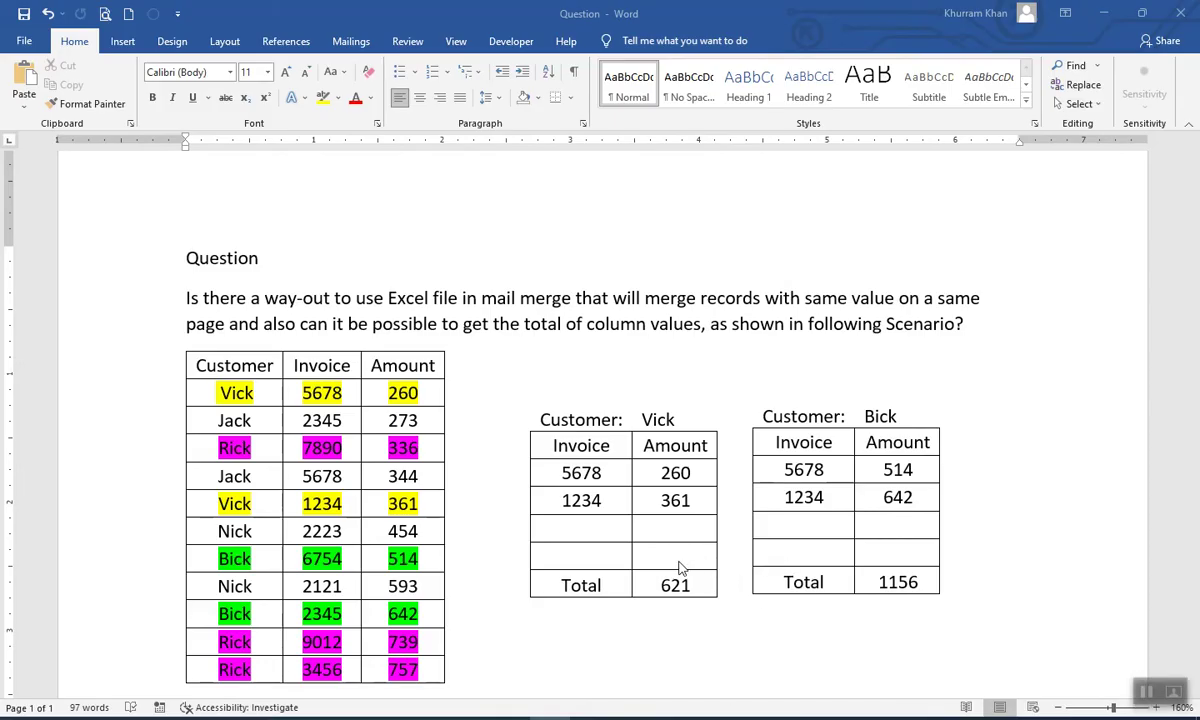
Switch to the CustomerData workbook in Excel and sort the table by the Customer column from A to Z
key(alt+Tab)
key(alt+Tab)
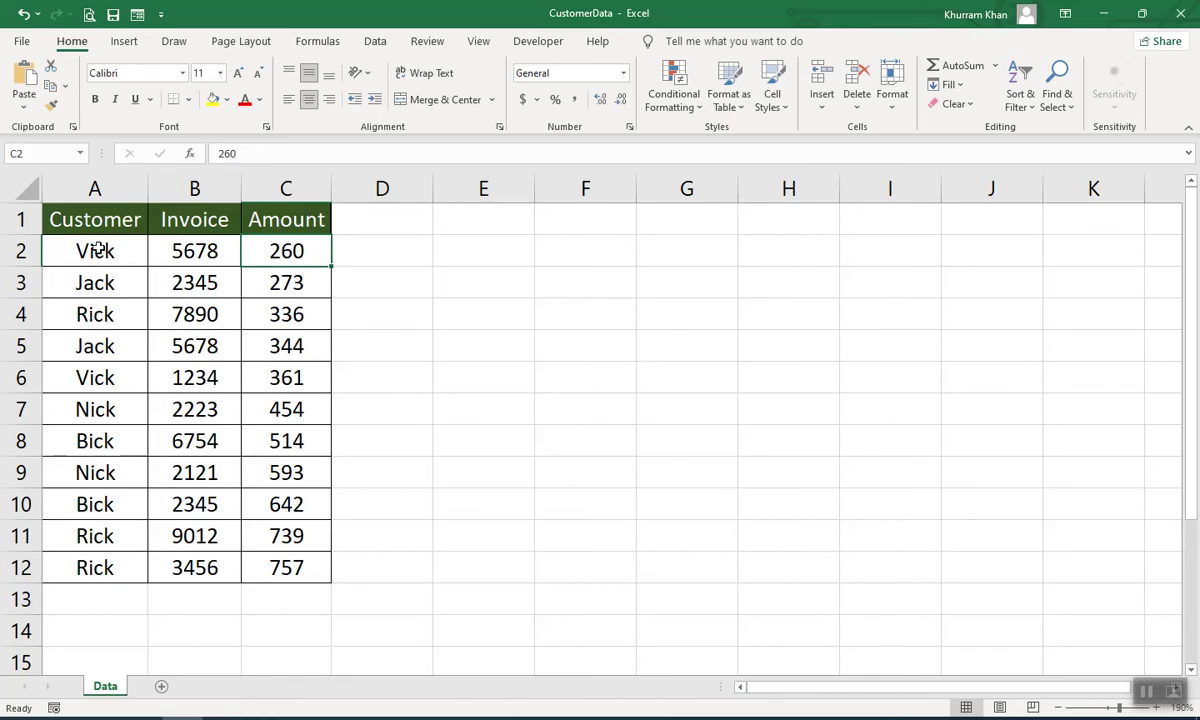
click(93, 315)
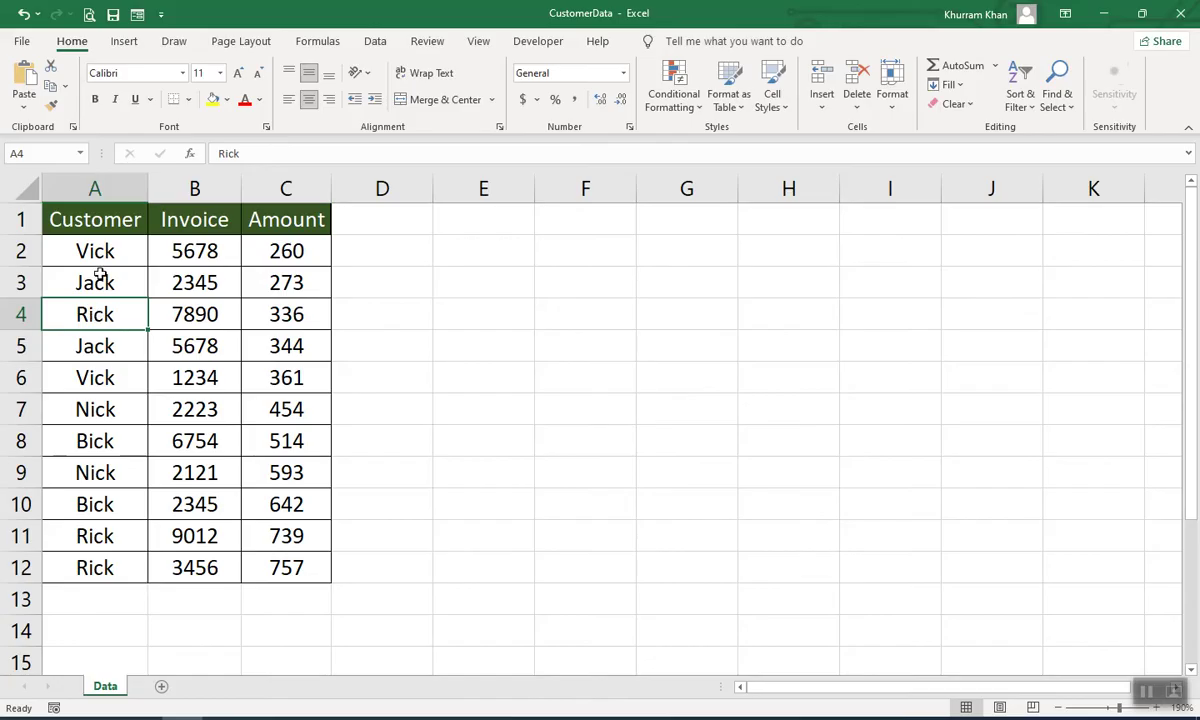
right_click(92, 315)
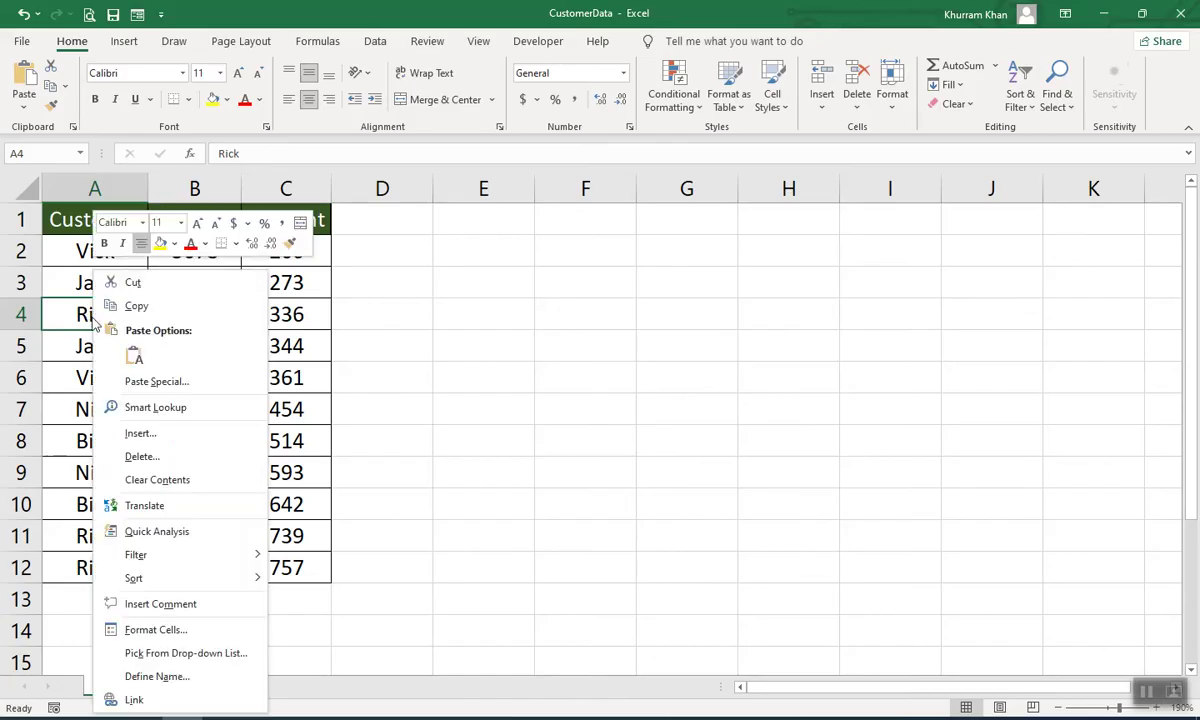
mouse_move(182, 586)
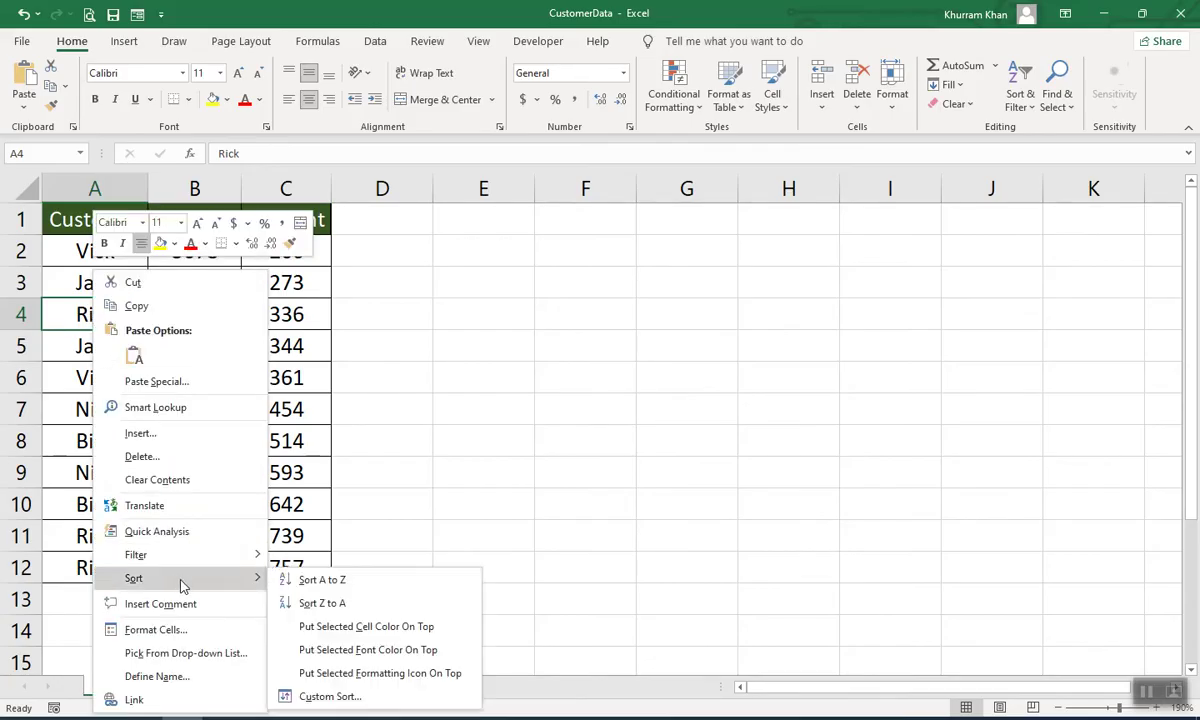
click(305, 580)
drag(88, 250, 284, 276)
drag(102, 313, 287, 345)
drag(100, 252, 108, 440)
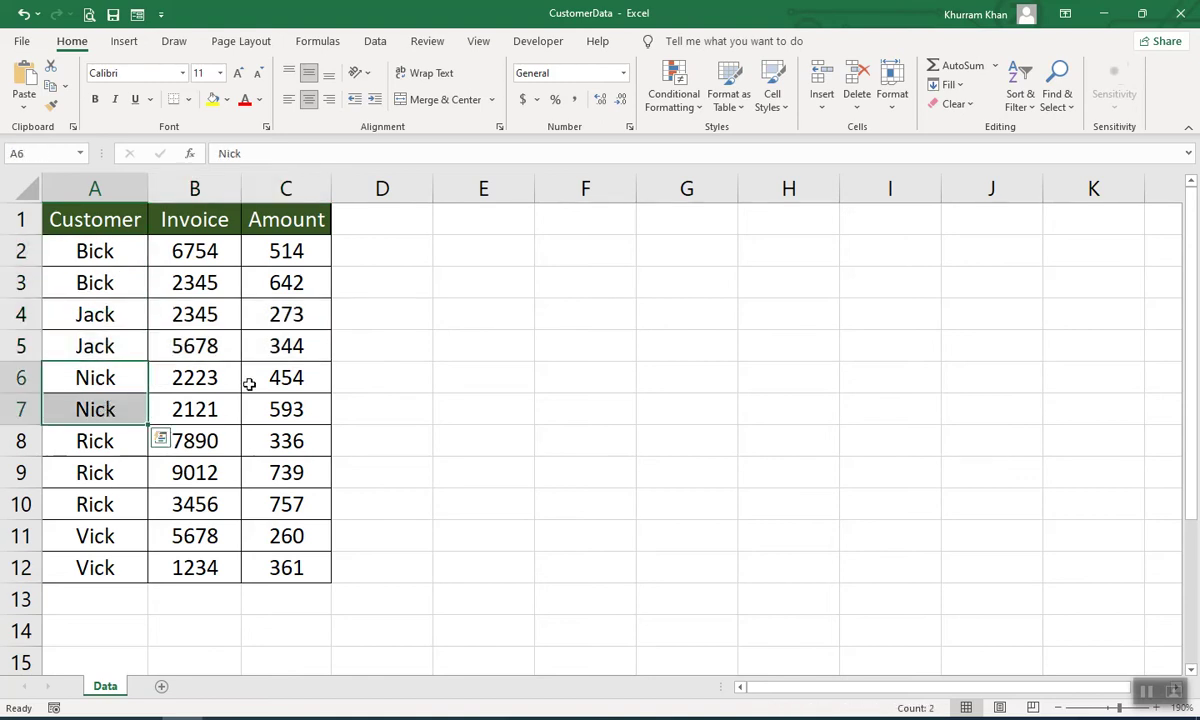
click(1145, 692)
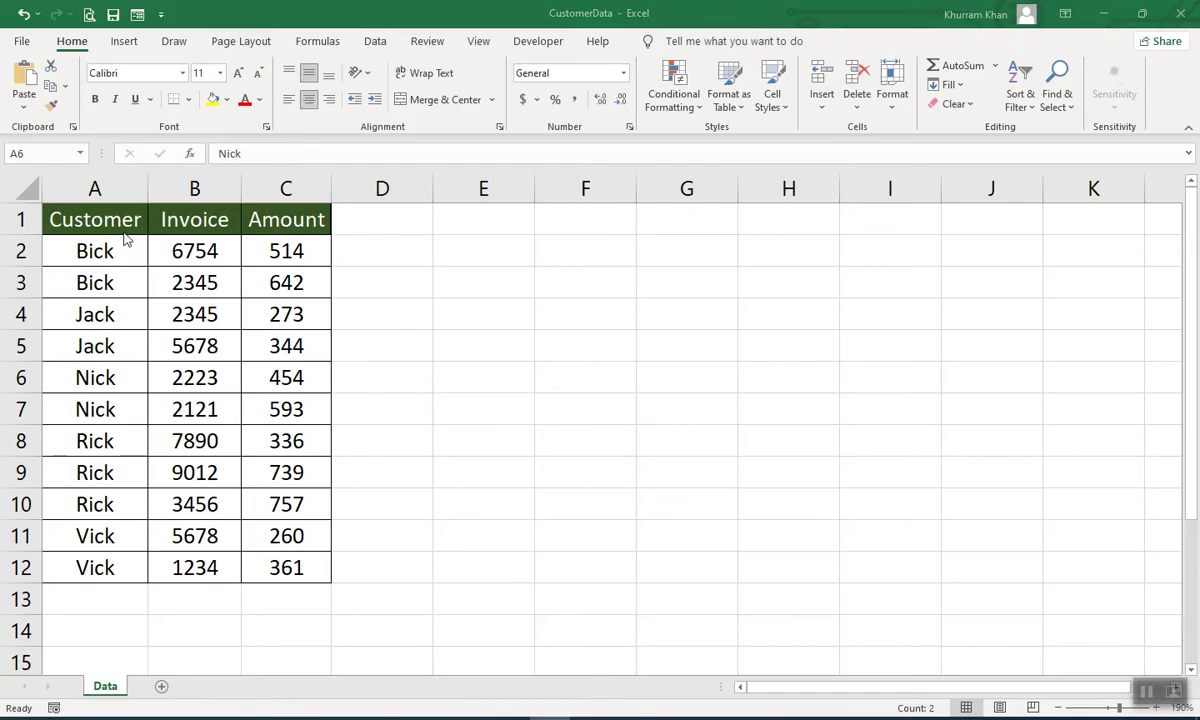
Insert a blank column before the Customer column and enter the heading Test in A1
click(93, 188)
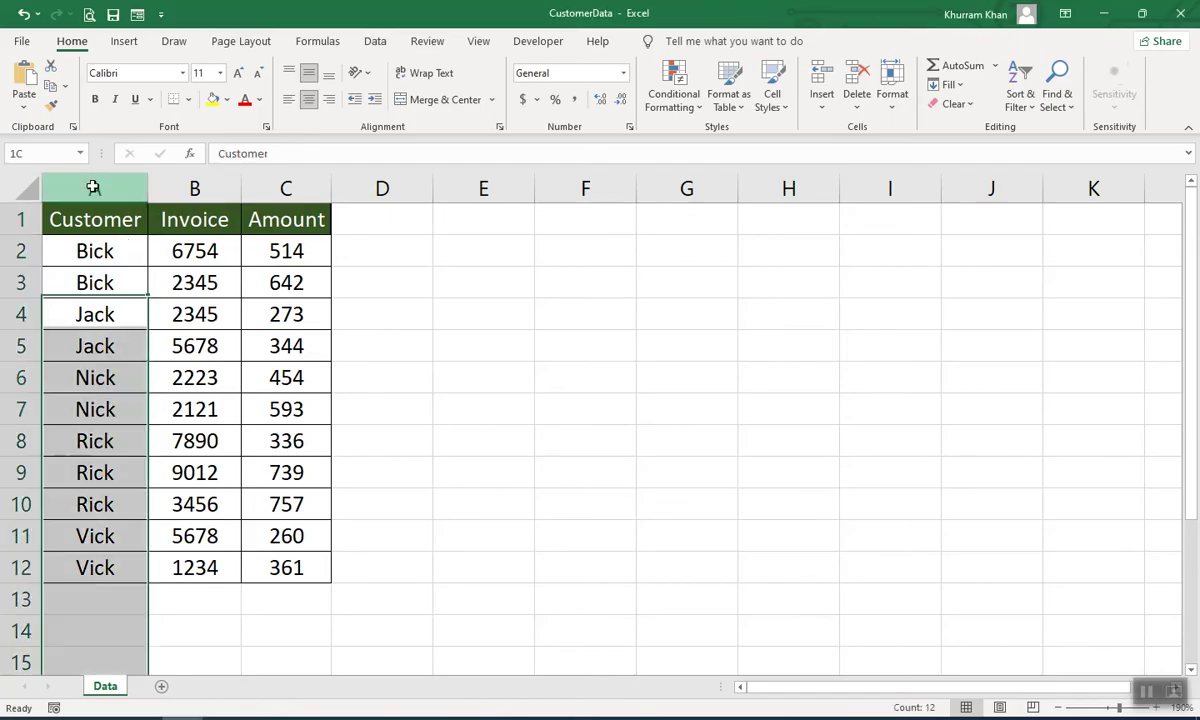
right_click(93, 187)
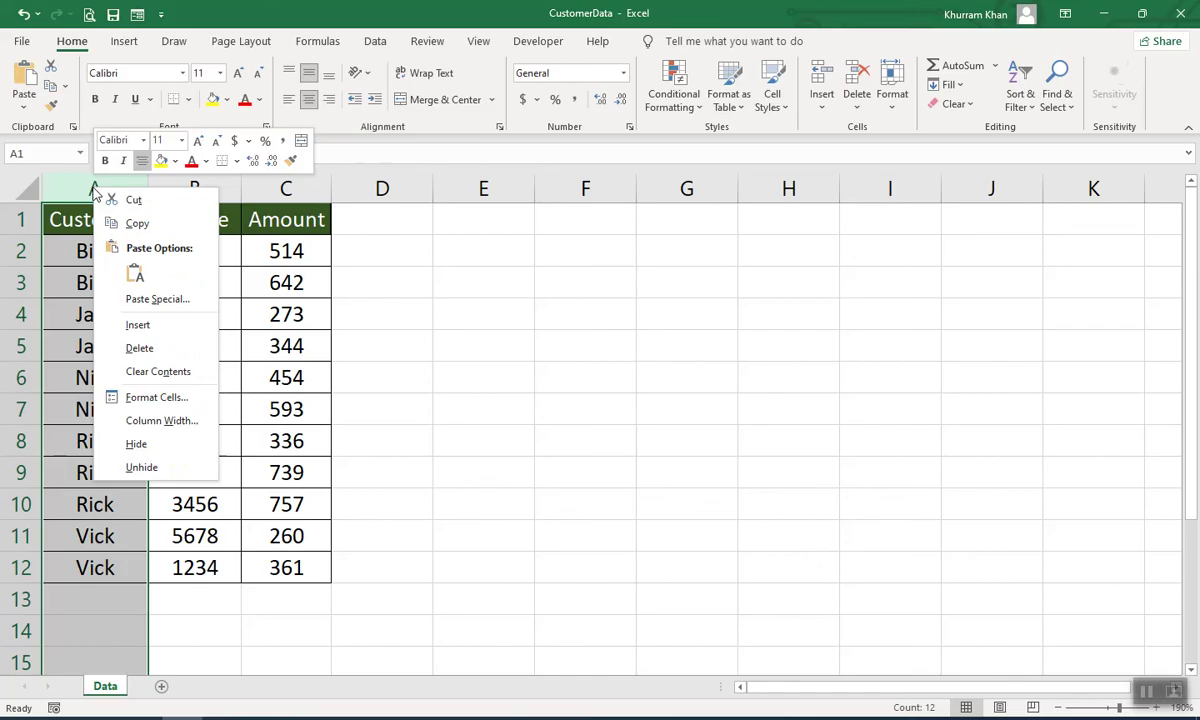
click(138, 325)
click(99, 219)
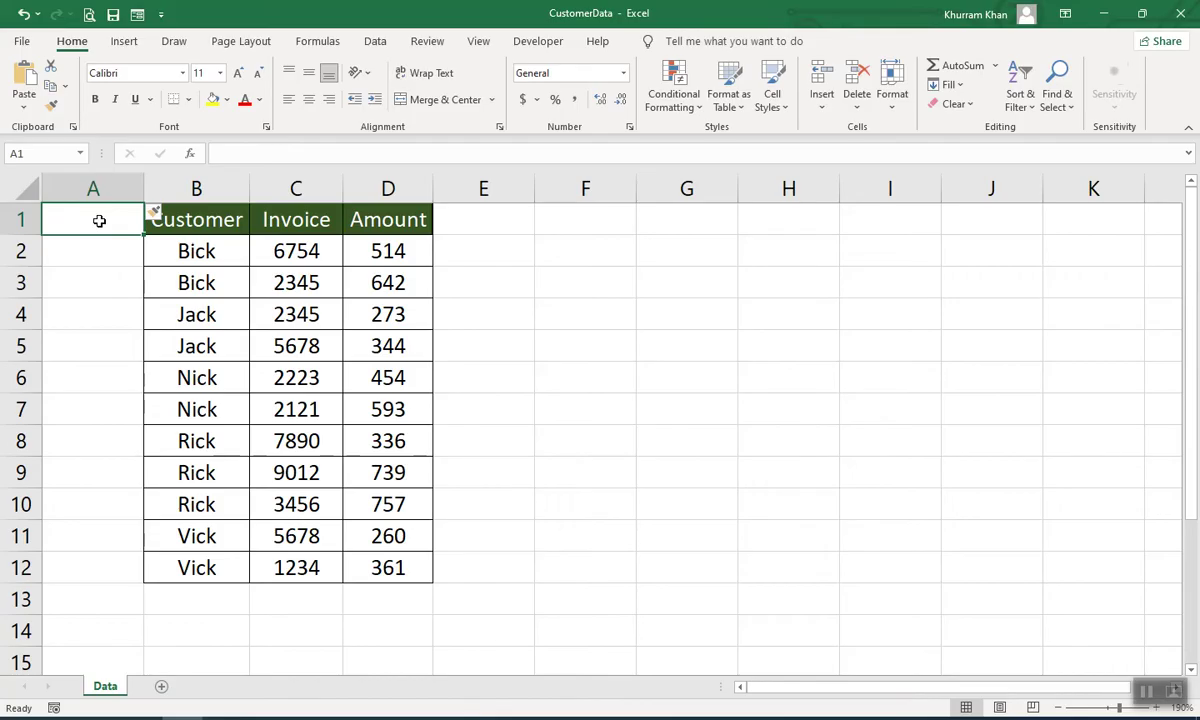
text(Test)
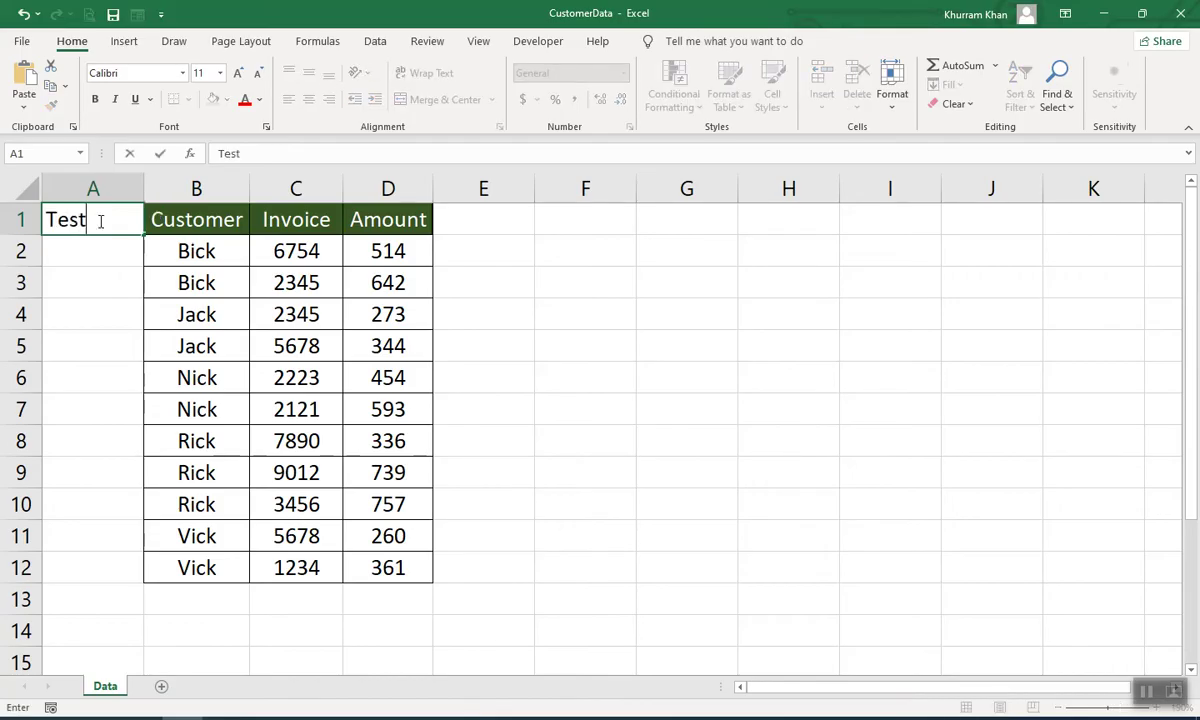
click(127, 256)
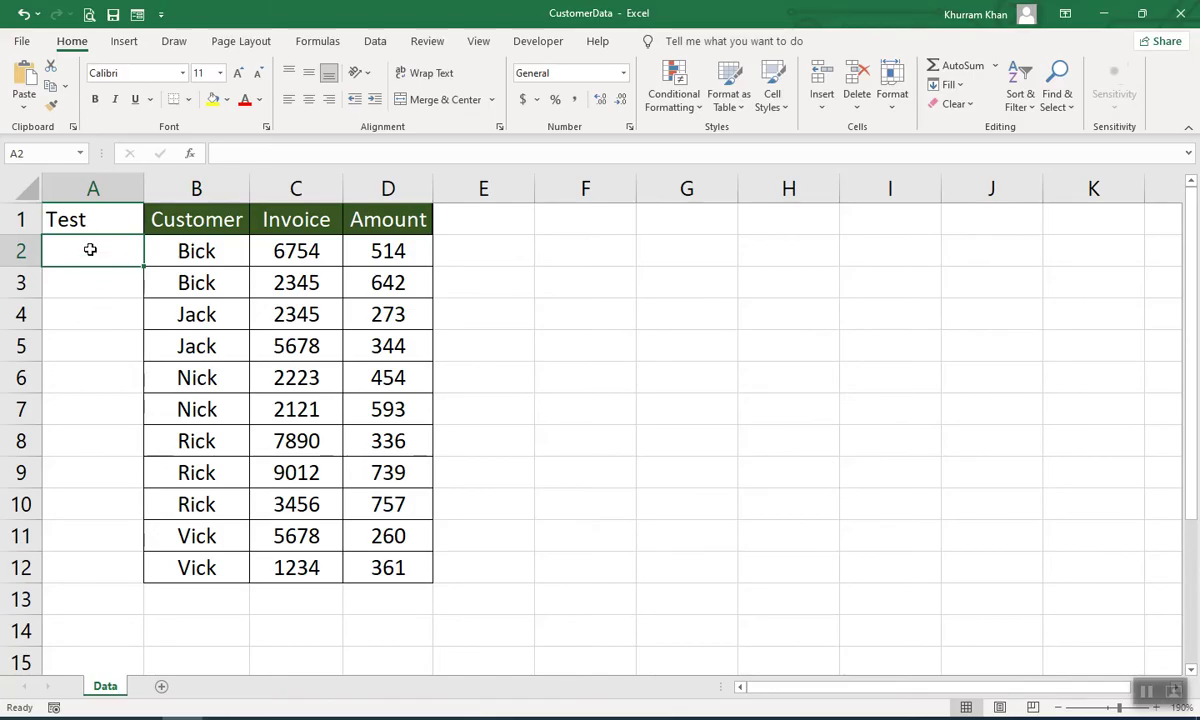
Enter the formula =IF(B2=B3,1,0) in A2 to compare each customer name with the one below
text(=if)
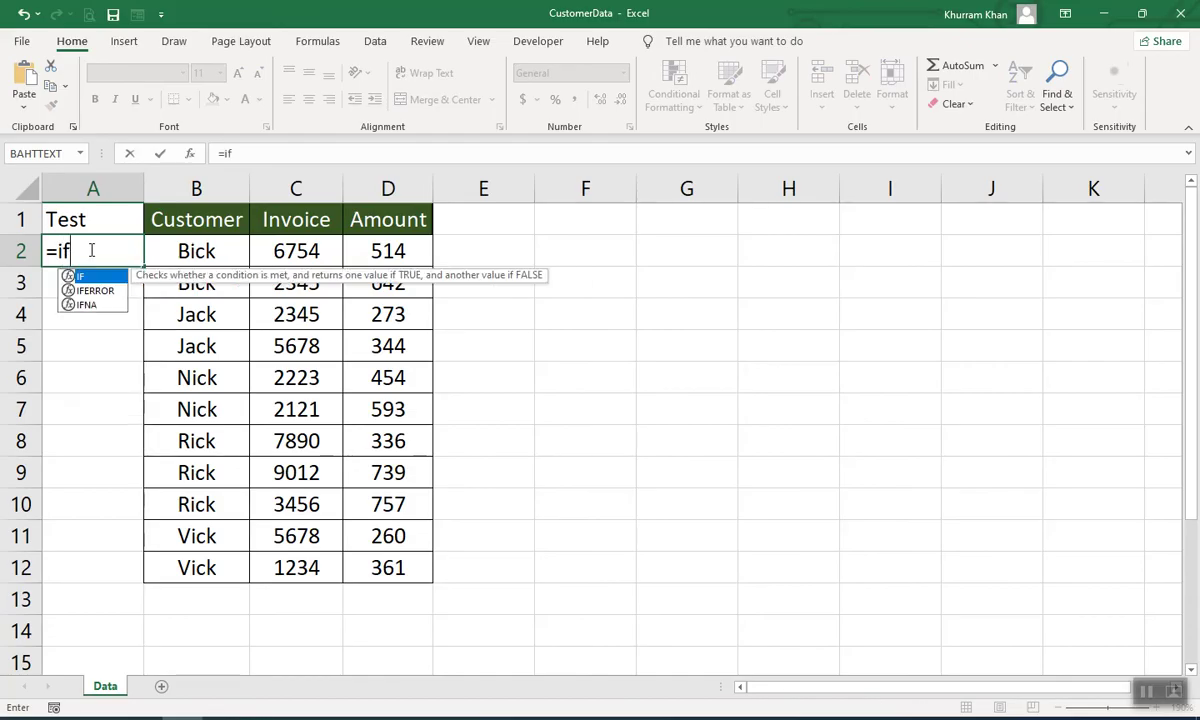
key(Tab)
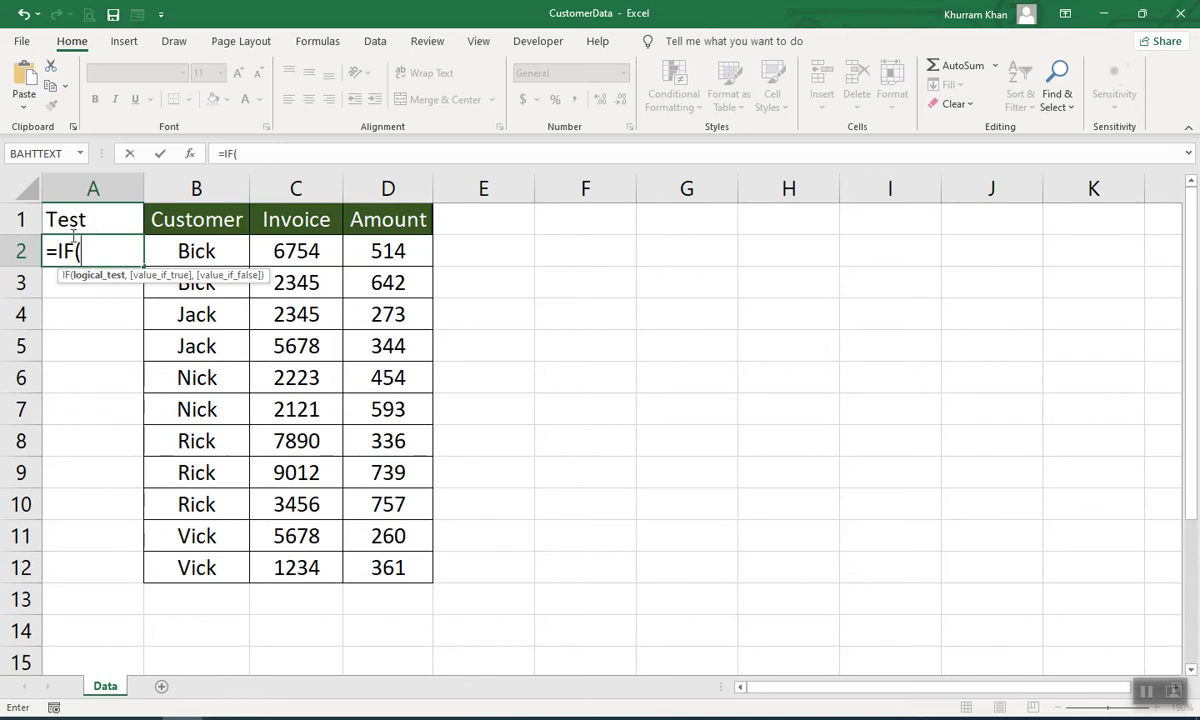
drag(216, 252, 212, 268)
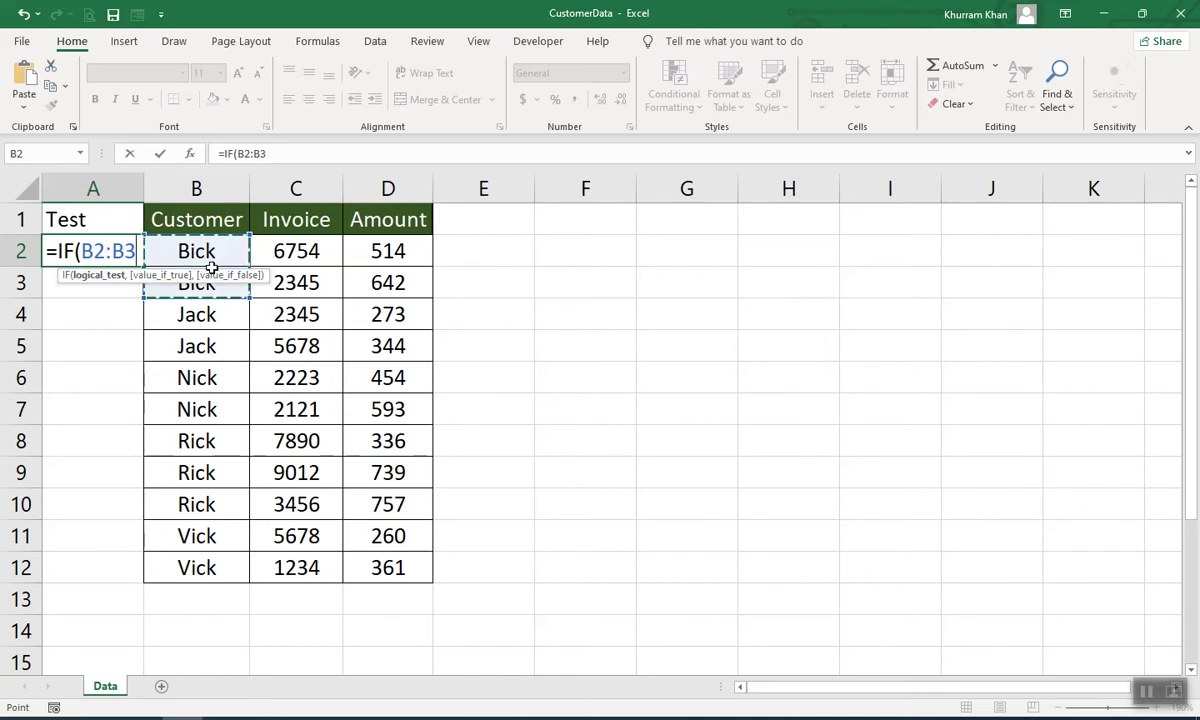
click(115, 251)
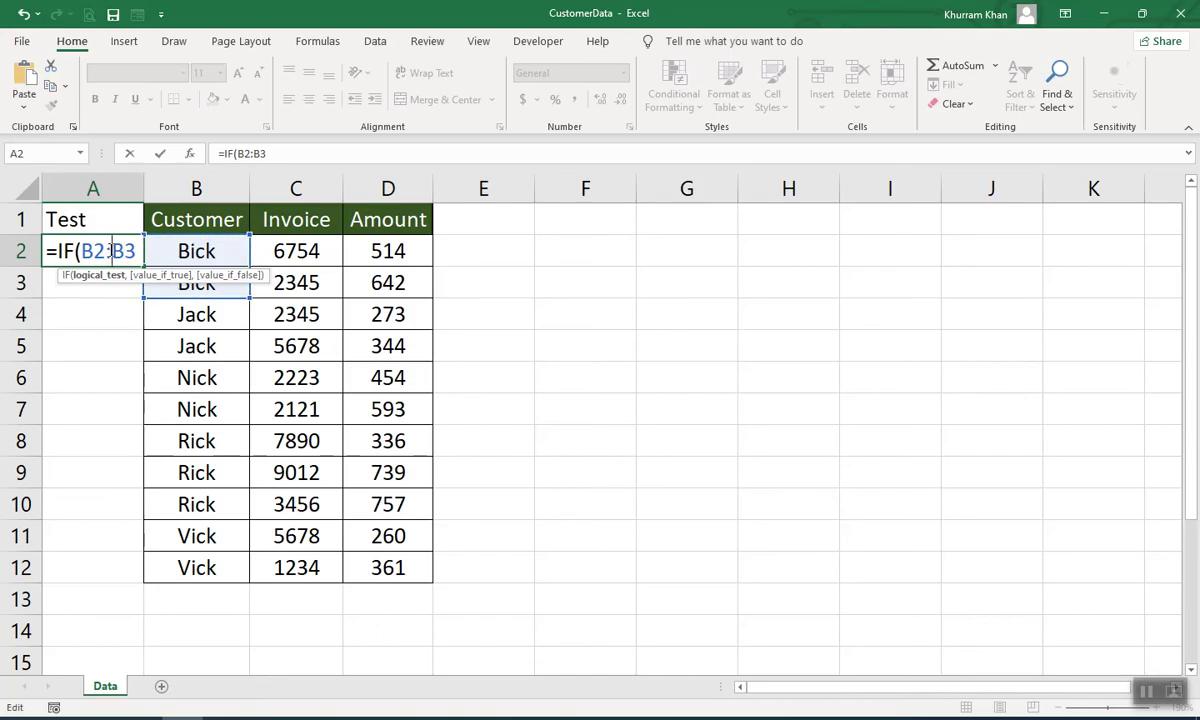
key(BackSpace)
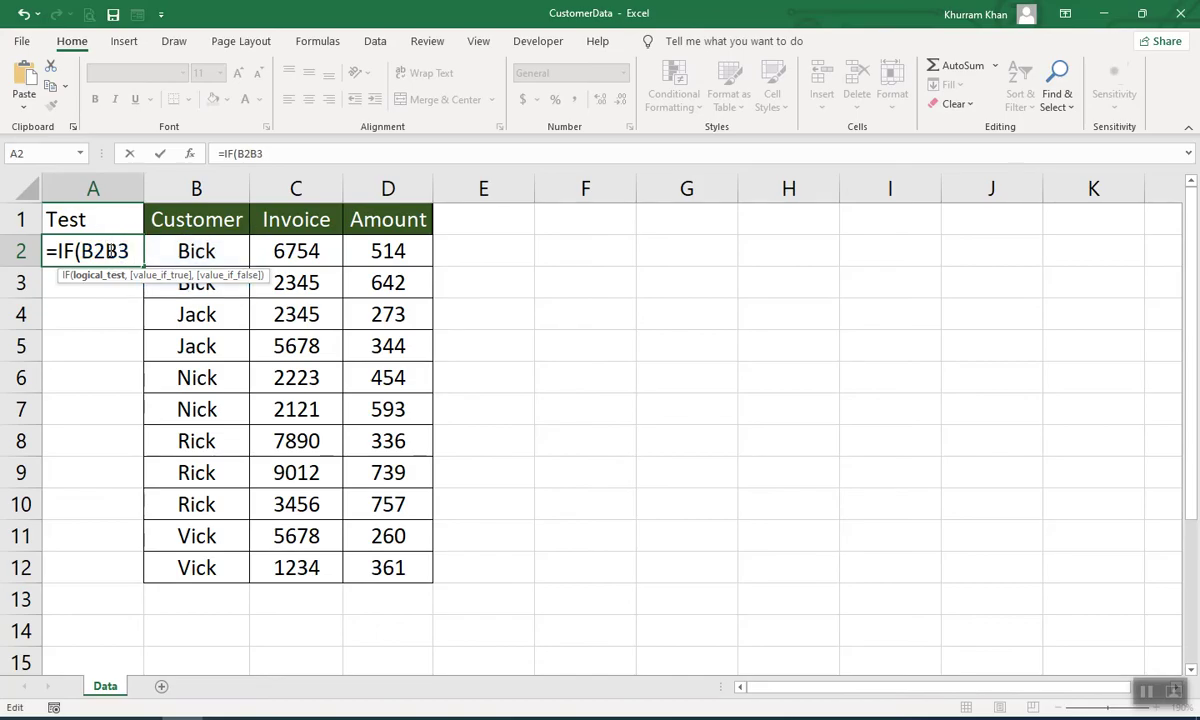
text(=B3)
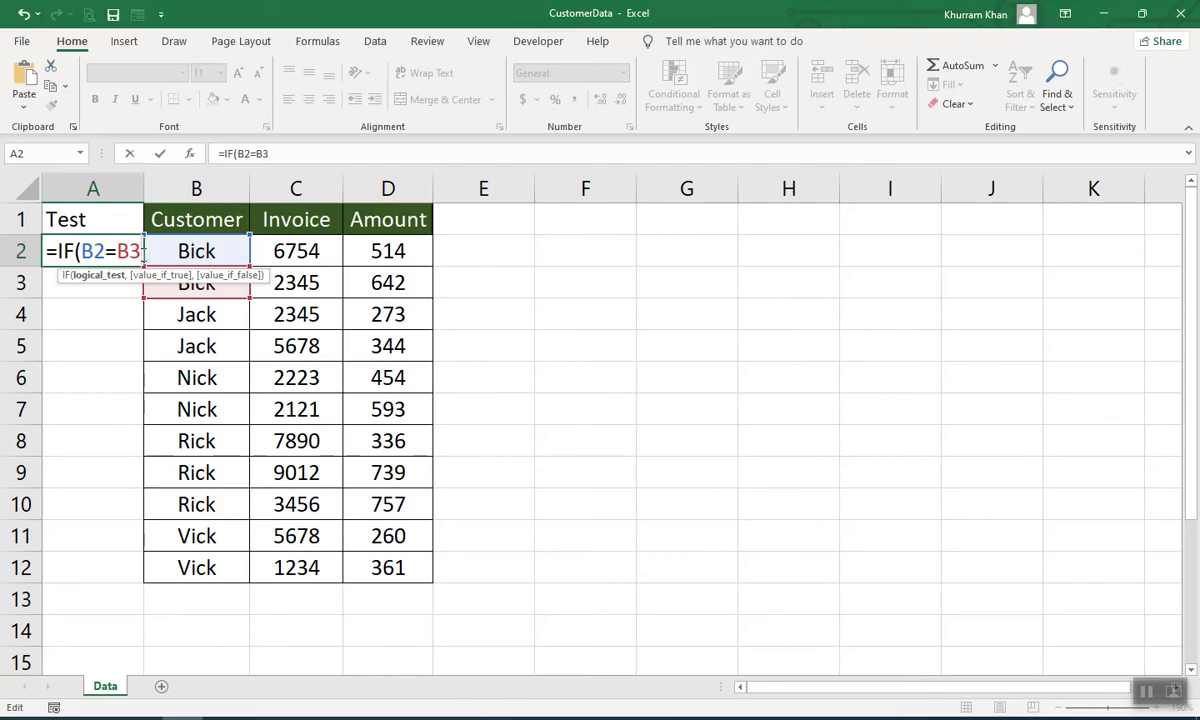
text(,1)
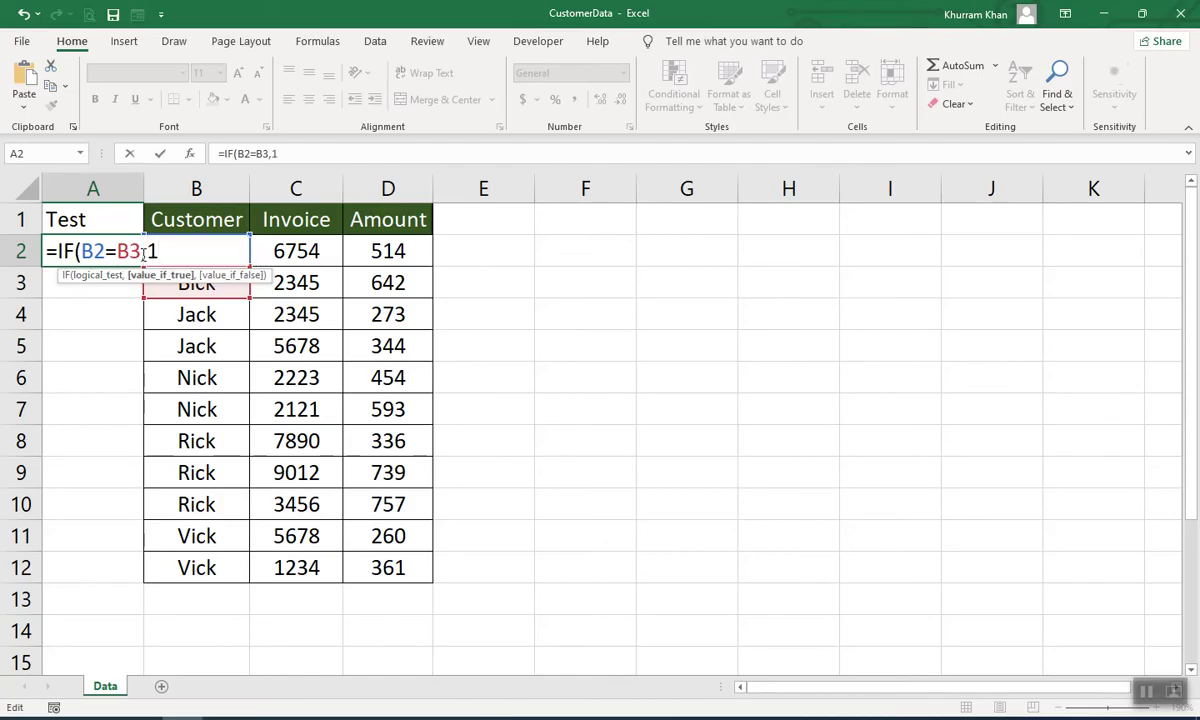
text(,)
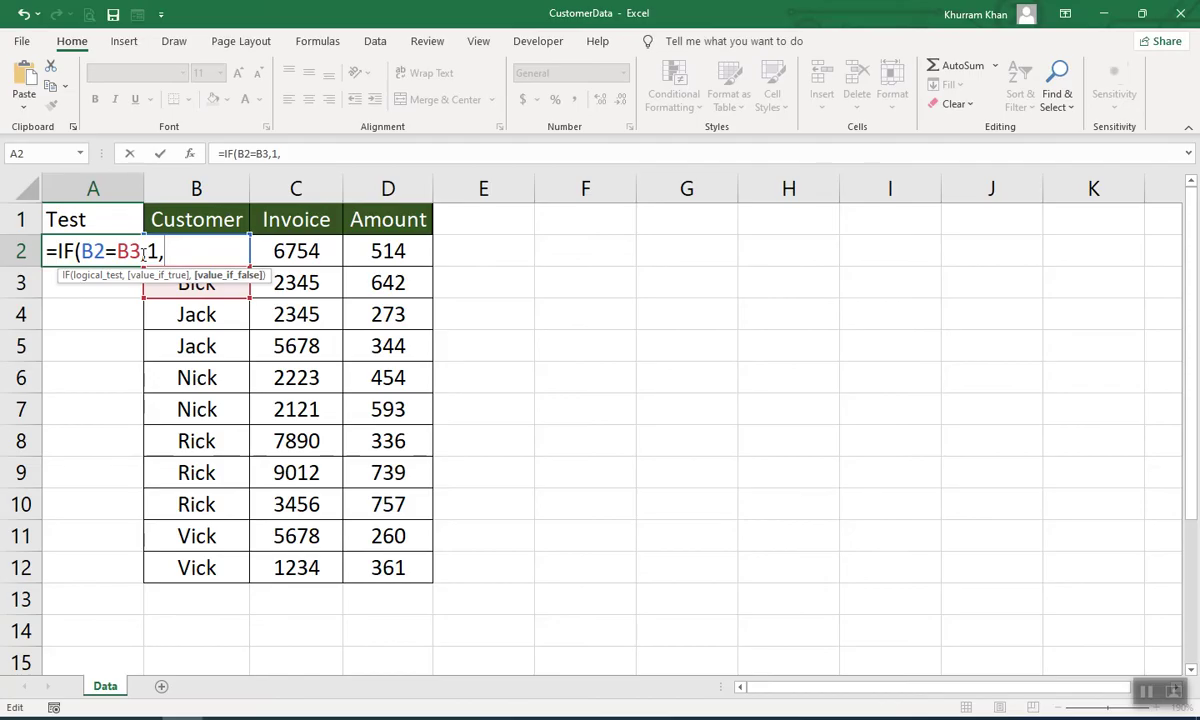
text(0))
key(Return)
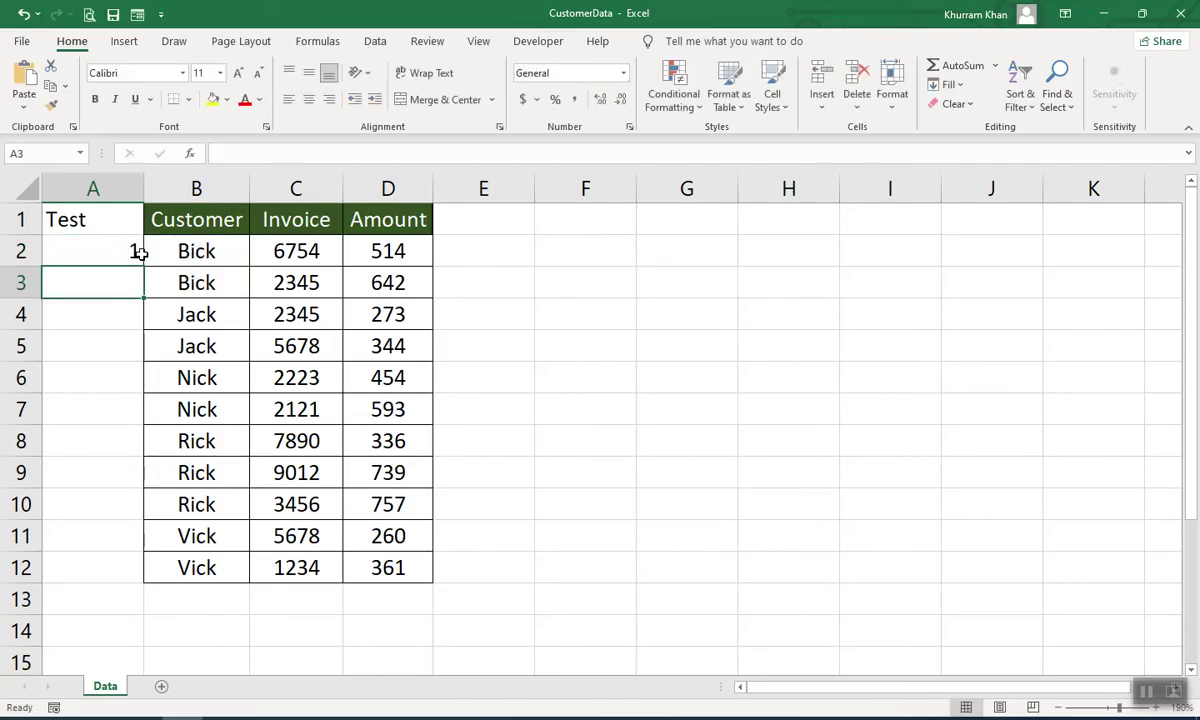
Fill the A2 formula down through A12 and fit column A's width to its contents
click(126, 250)
double_click(143, 265)
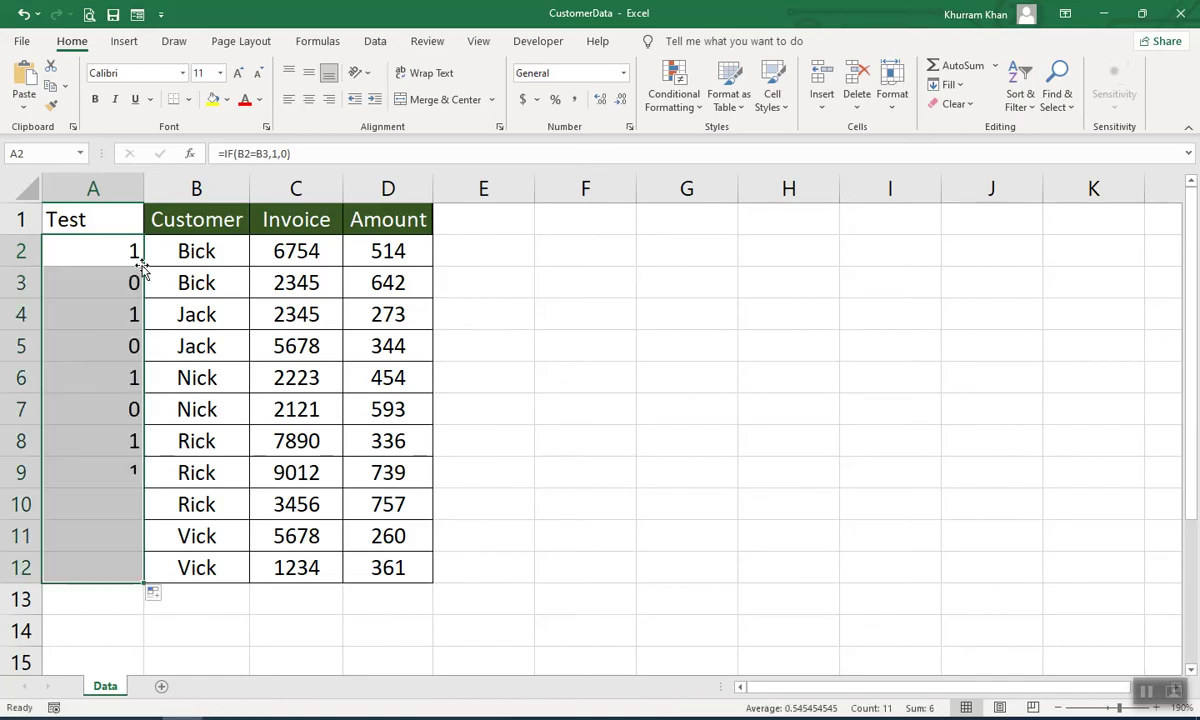
click(119, 185)
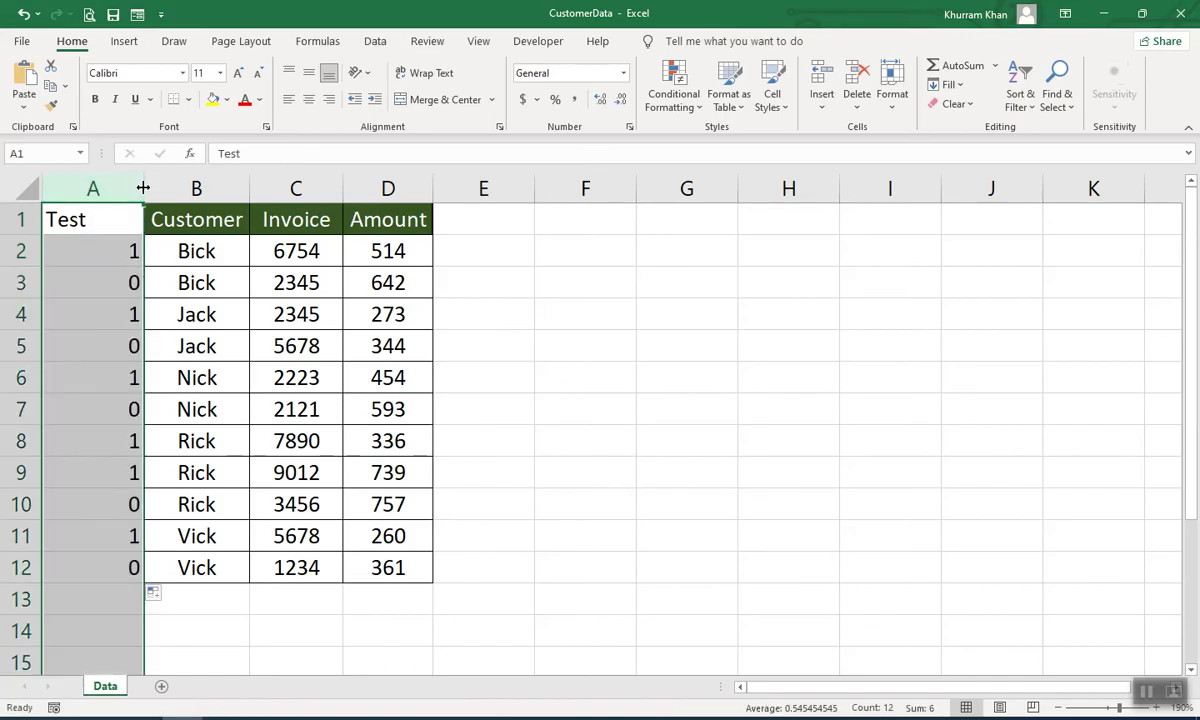
double_click(143, 188)
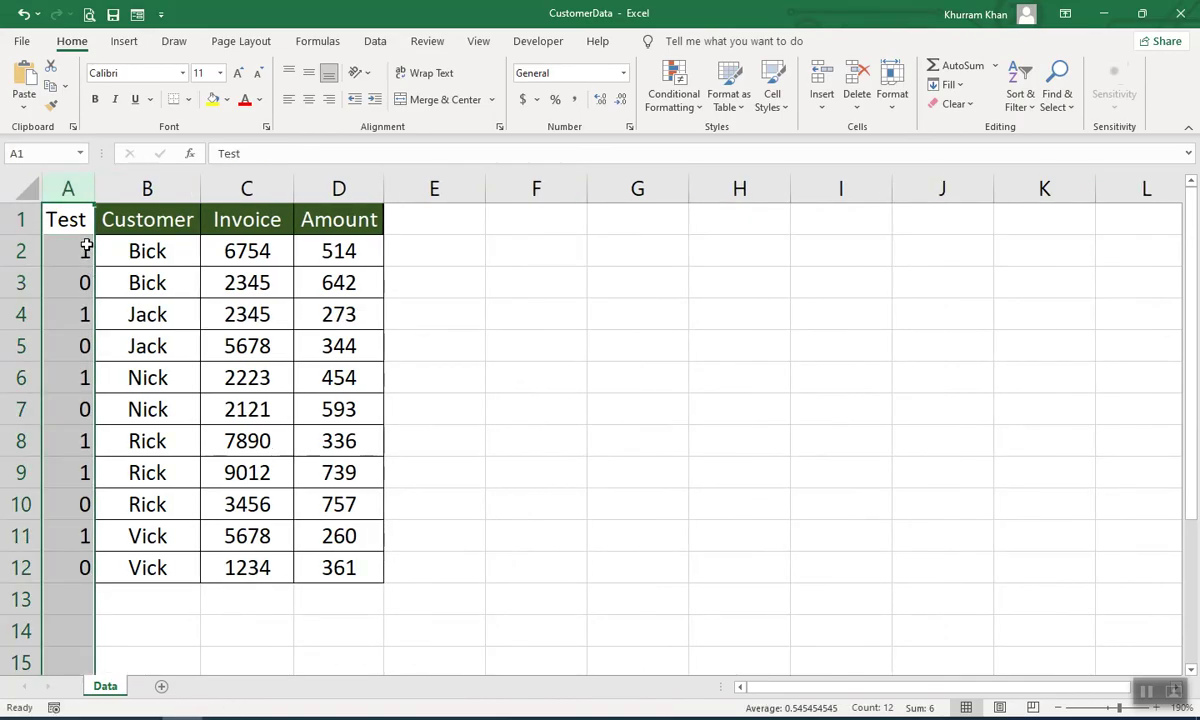
Examine the Test formulas in A2 and A3 against the customer names in column B
click(78, 282)
click(75, 248)
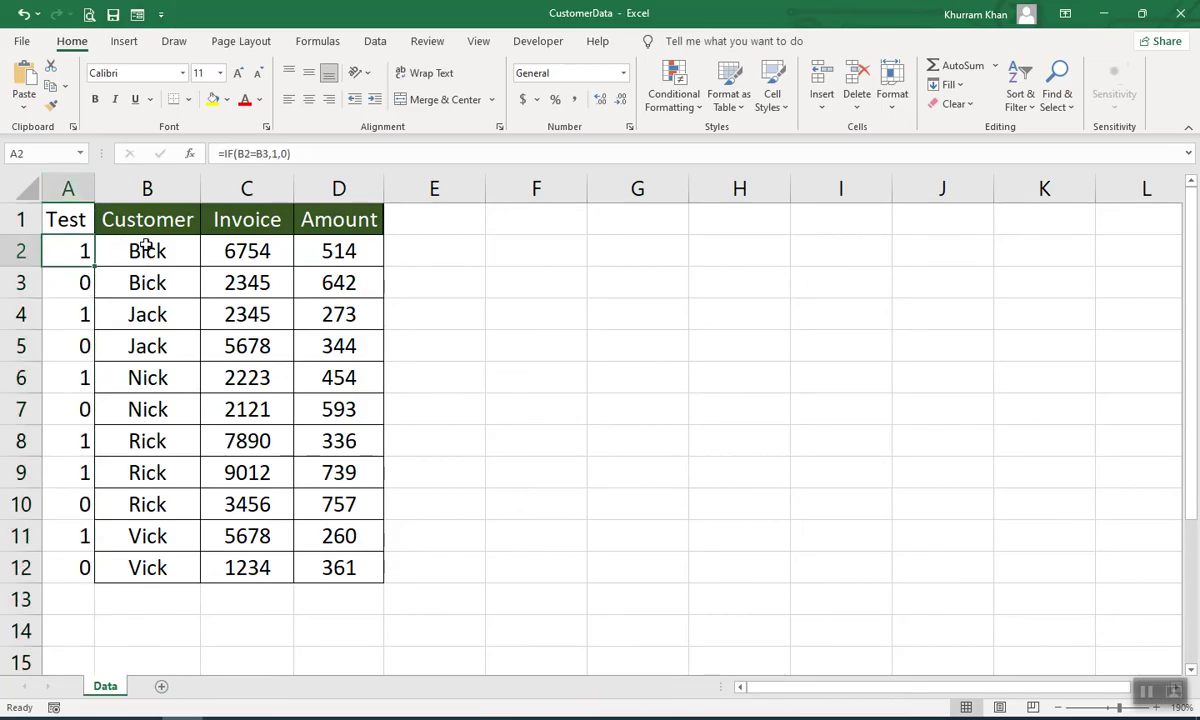
click(89, 282)
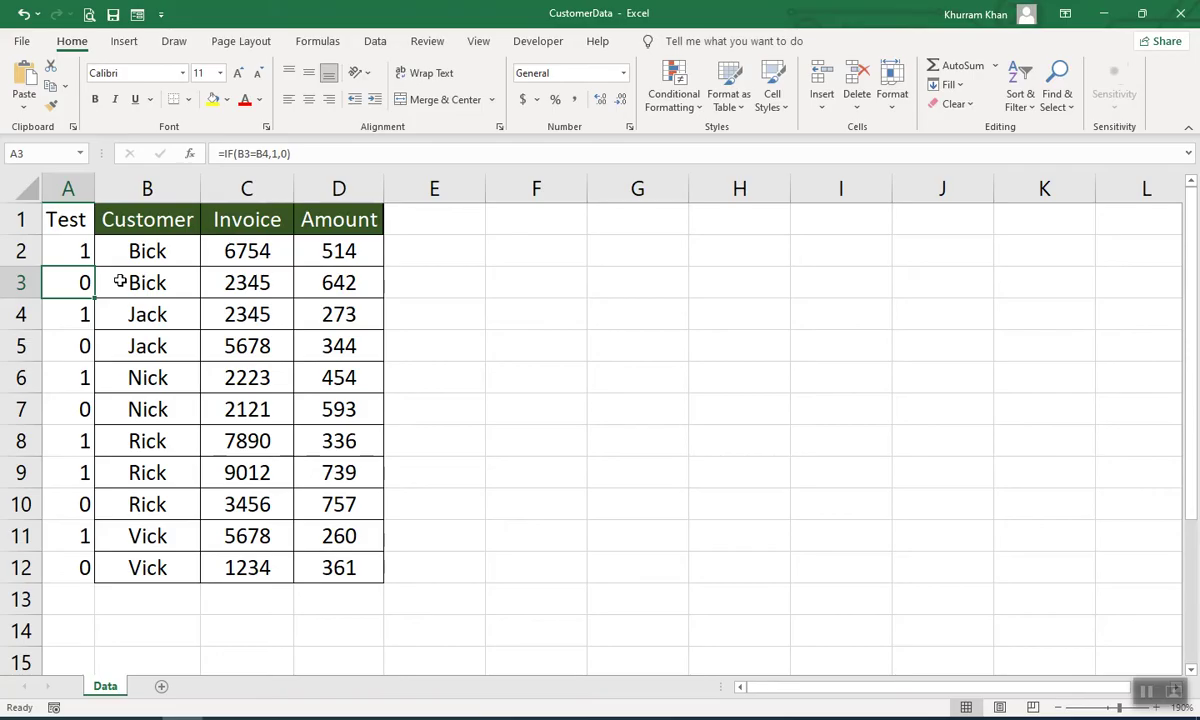
click(66, 255)
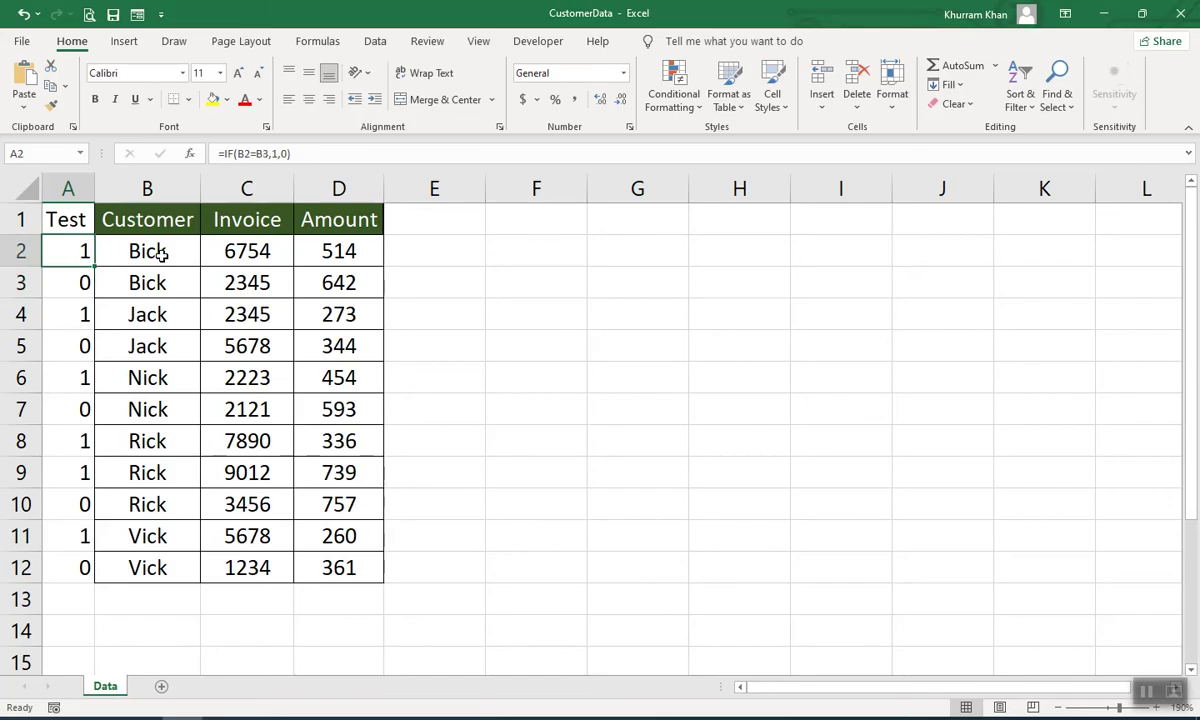
click(81, 283)
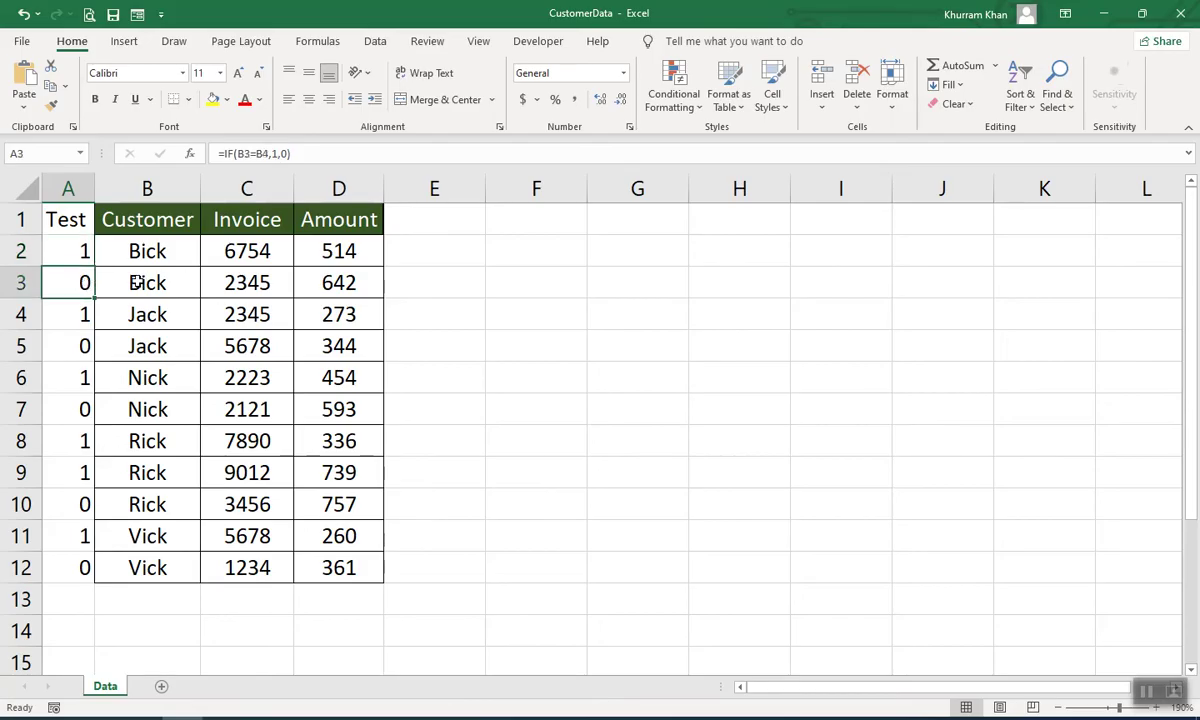
drag(79, 250, 80, 370)
Save the CustomerData workbook with the sorted records and the Test column
click(82, 314)
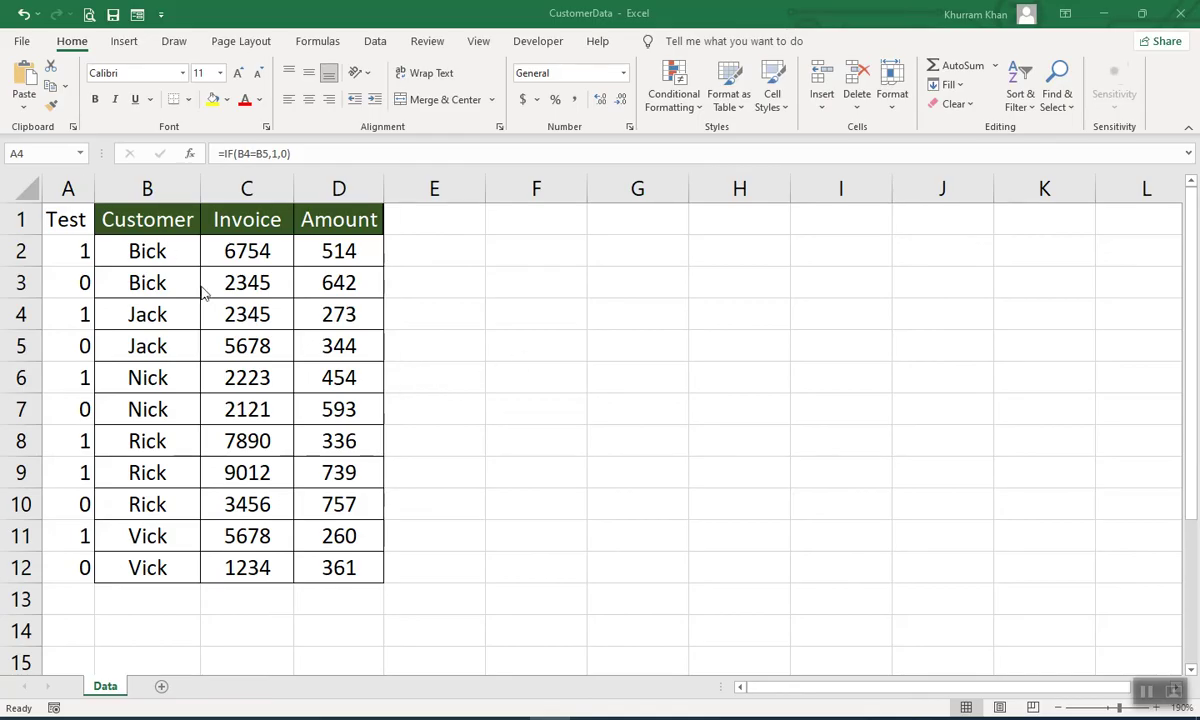
click(113, 15)
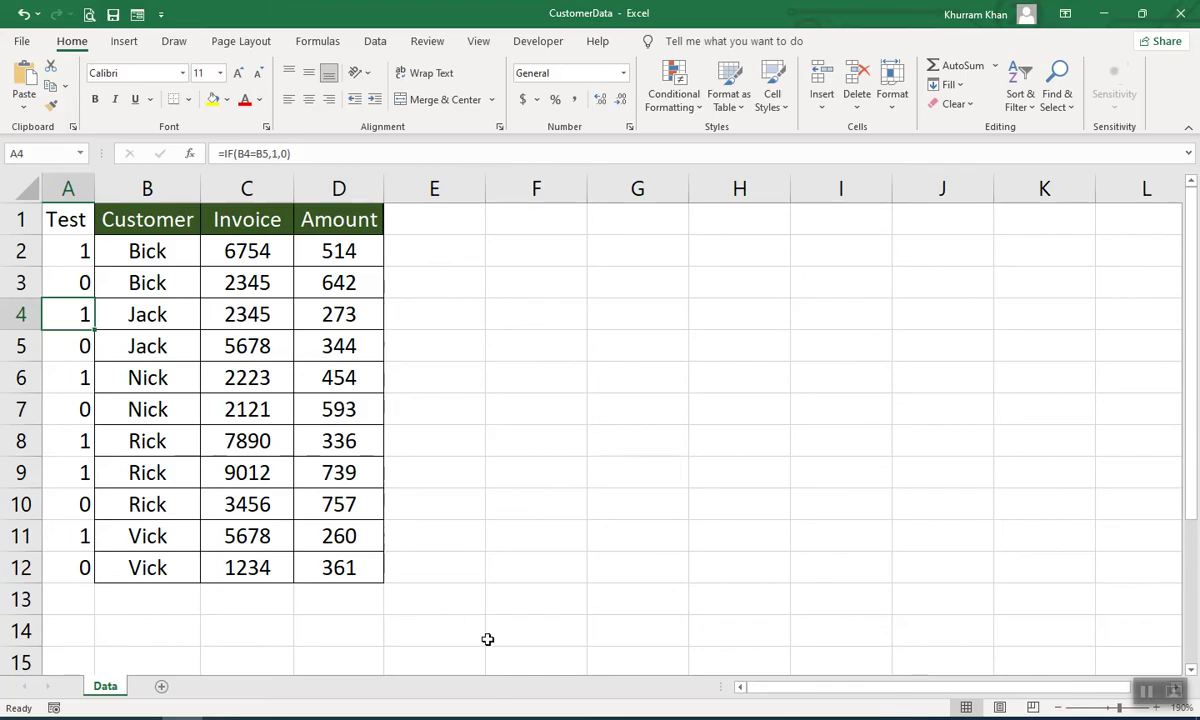
click(1147, 693)
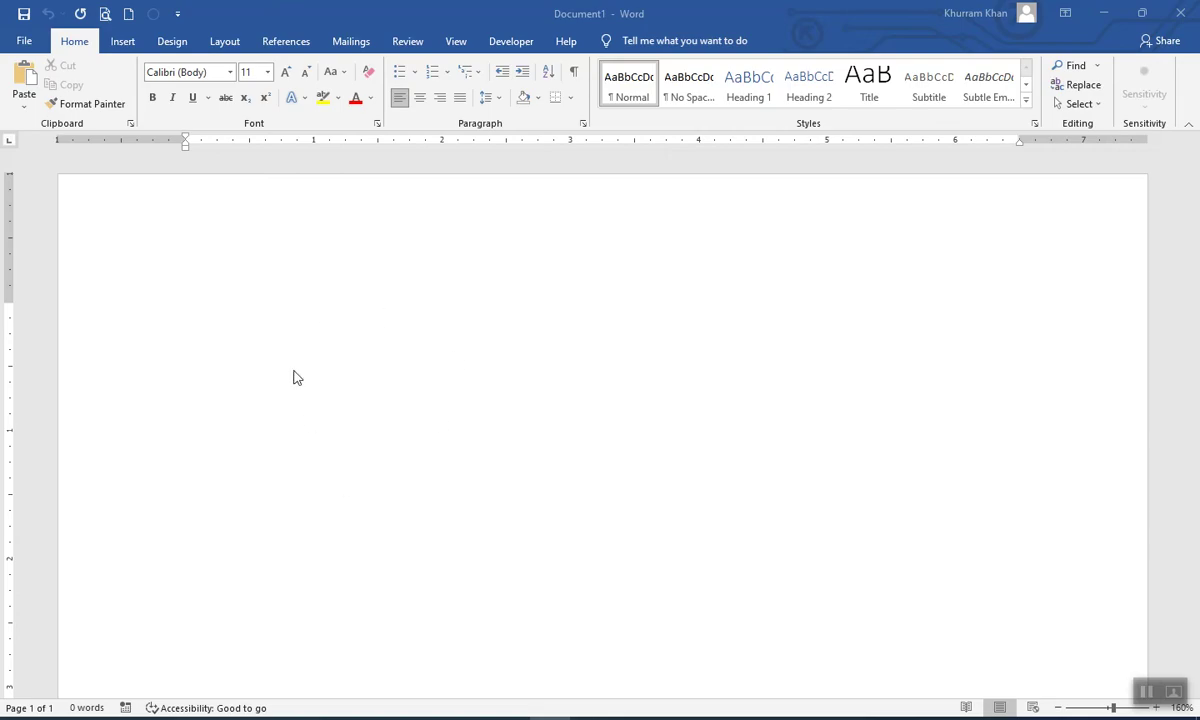
Connect the blank document to the existing CustomerData workbook in the Grouping MailMerge folder as the mail merge recipient list
click(245, 375)
key(Return)
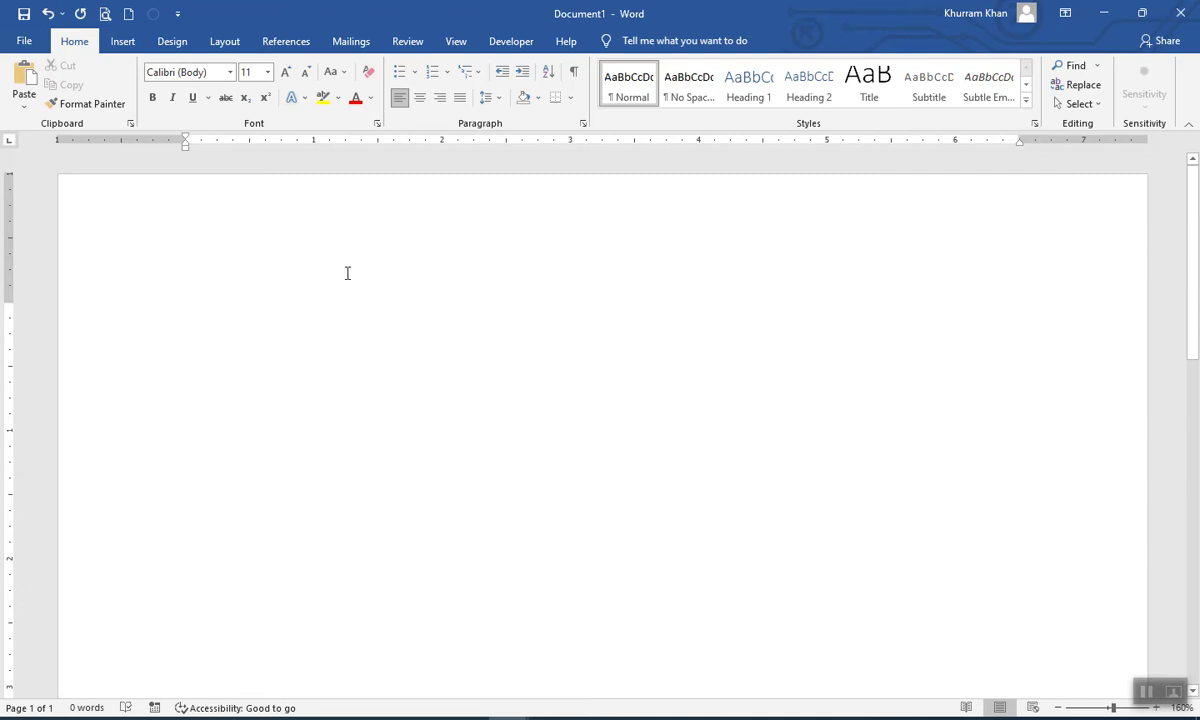
click(352, 42)
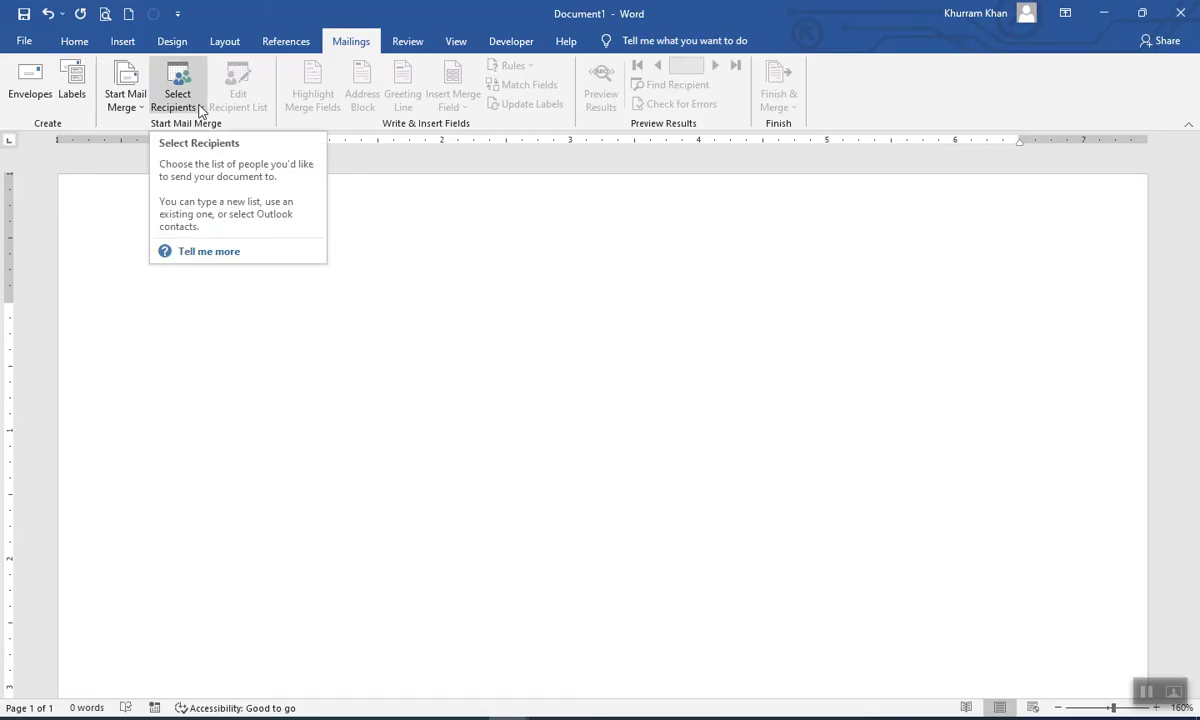
click(200, 107)
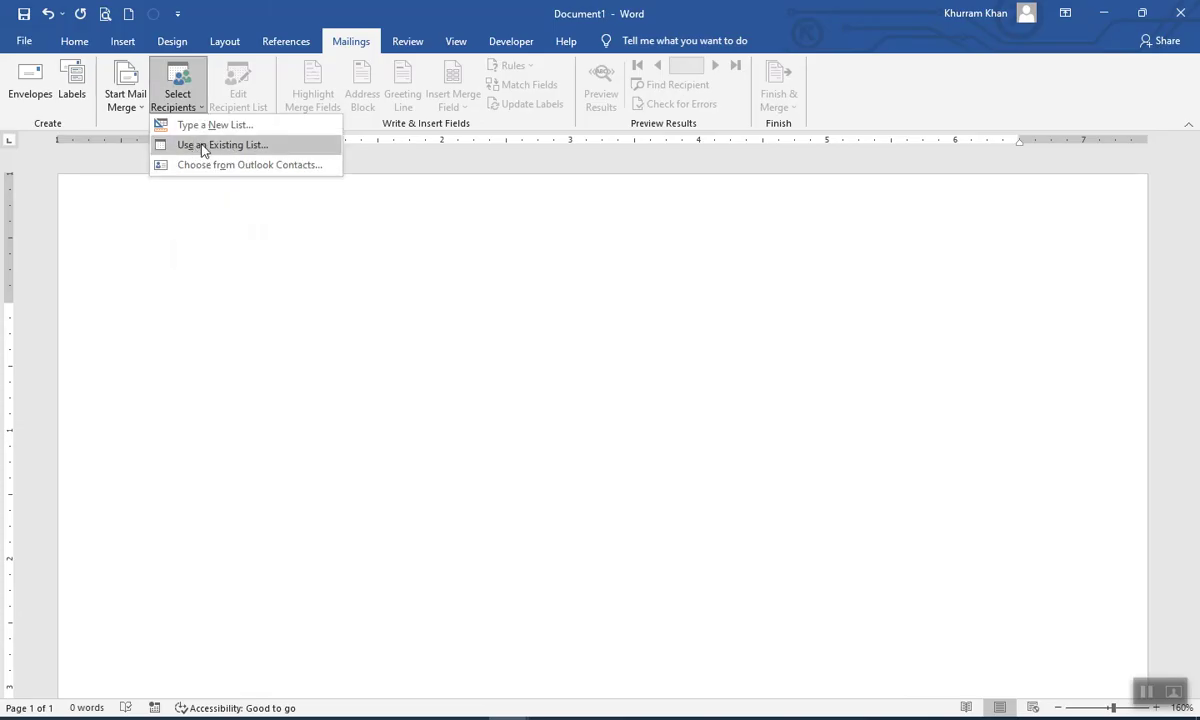
click(205, 146)
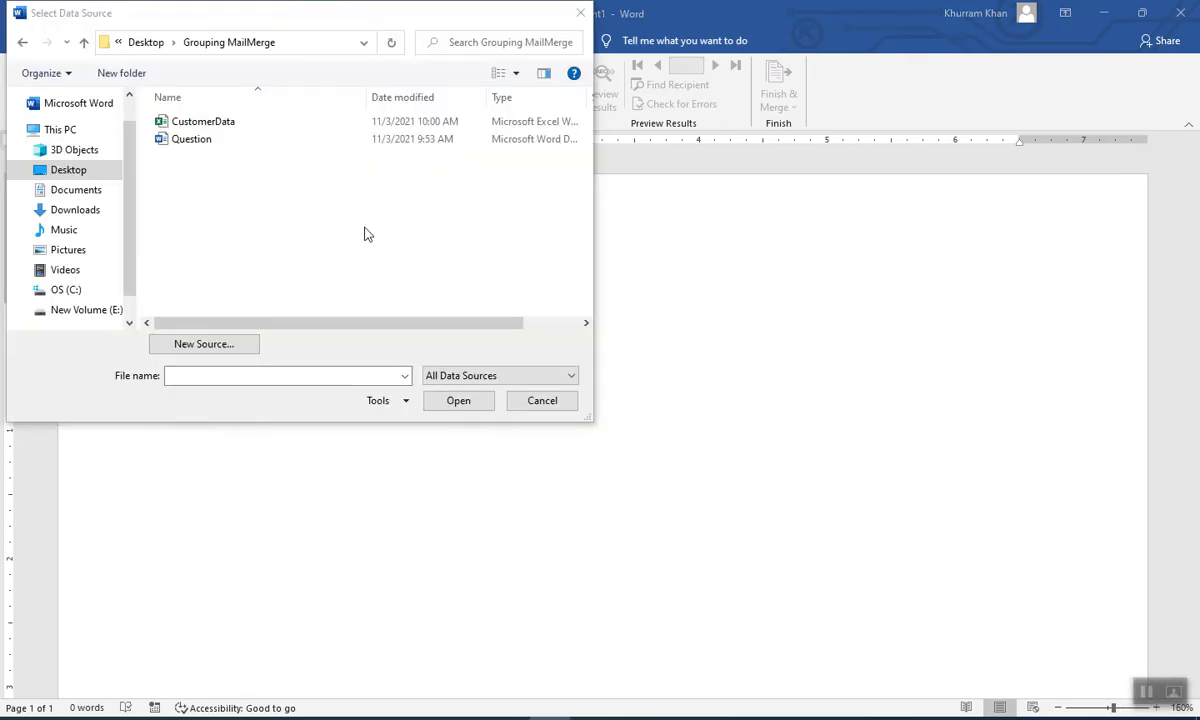
click(197, 125)
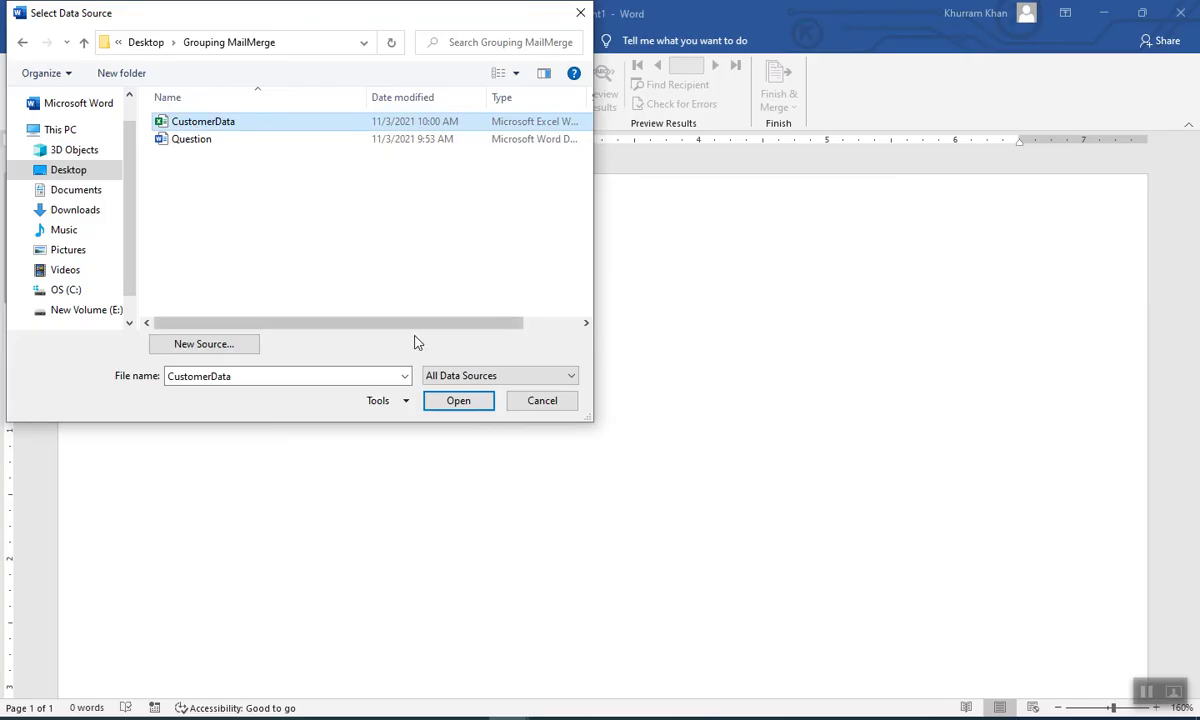
click(438, 394)
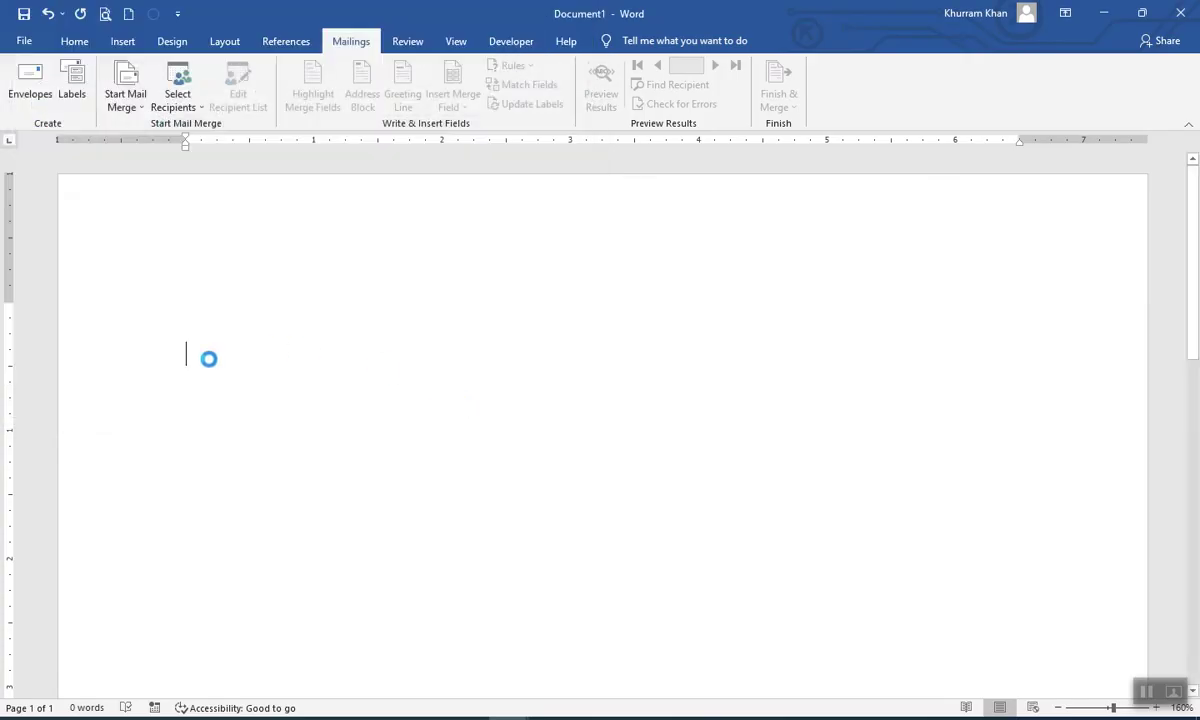
click(700, 428)
Add the label "Customer:" as the first line of text in the document
double_click(324, 357)
text(Custo)
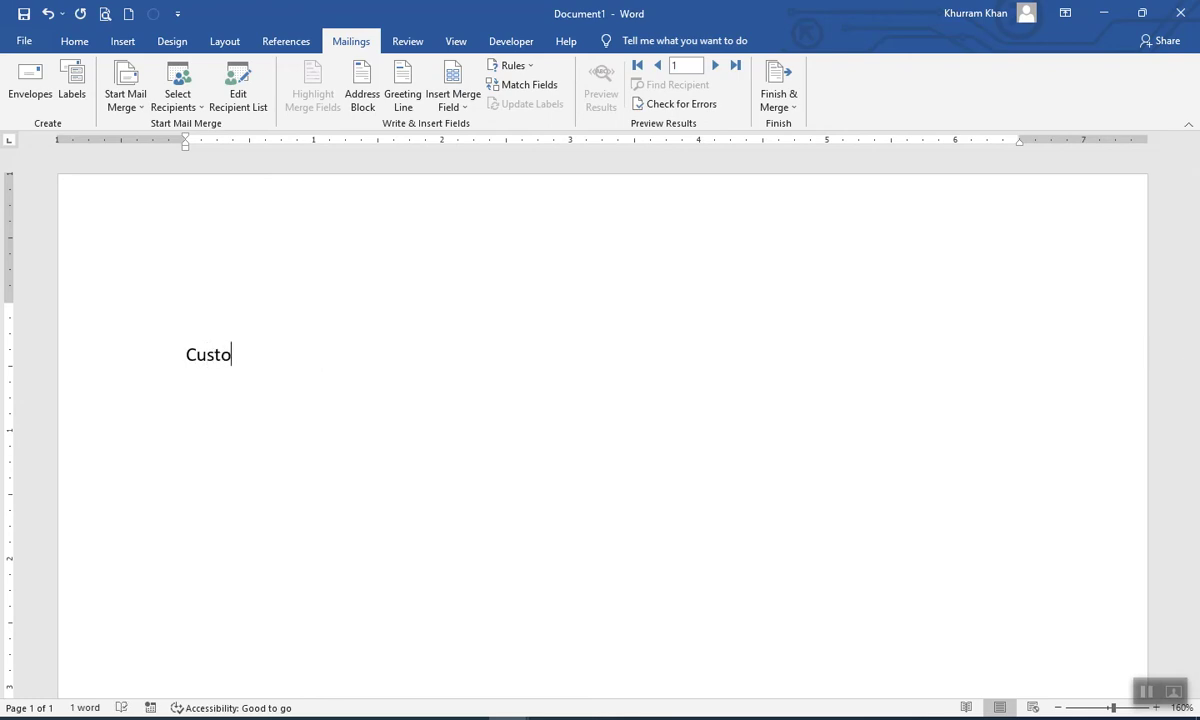
text(mer:)
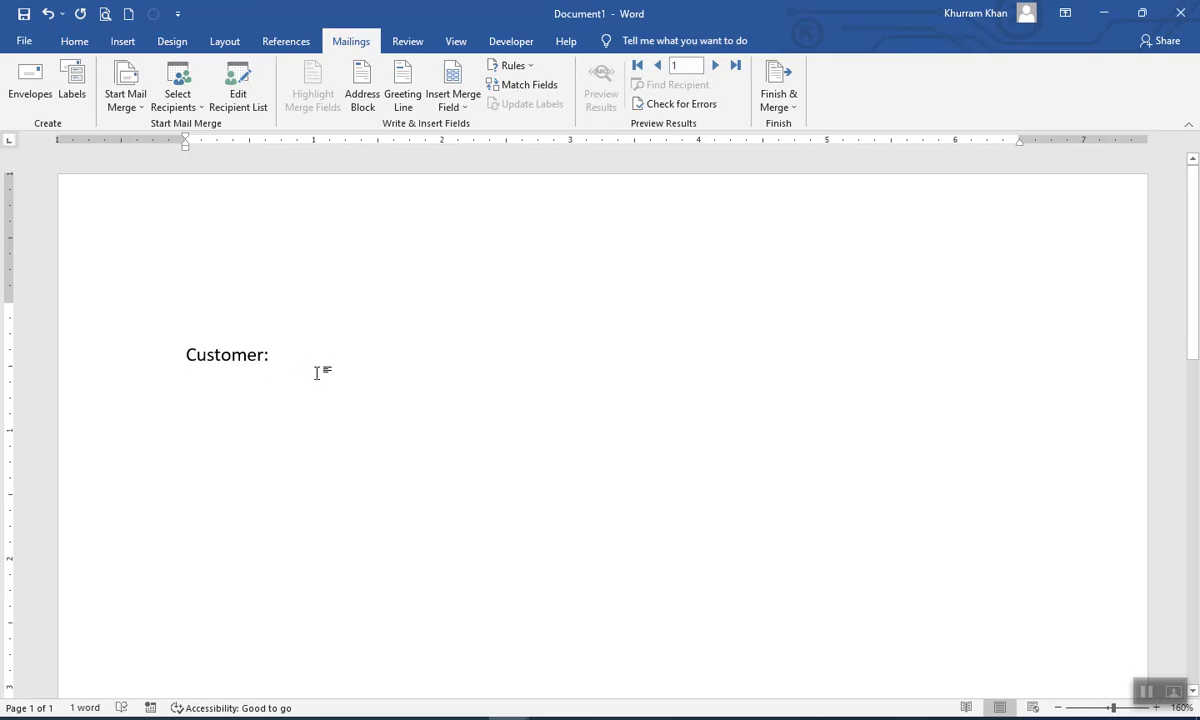
Insert a table with three columns and six rows below the Customer line
key(Return)
click(128, 47)
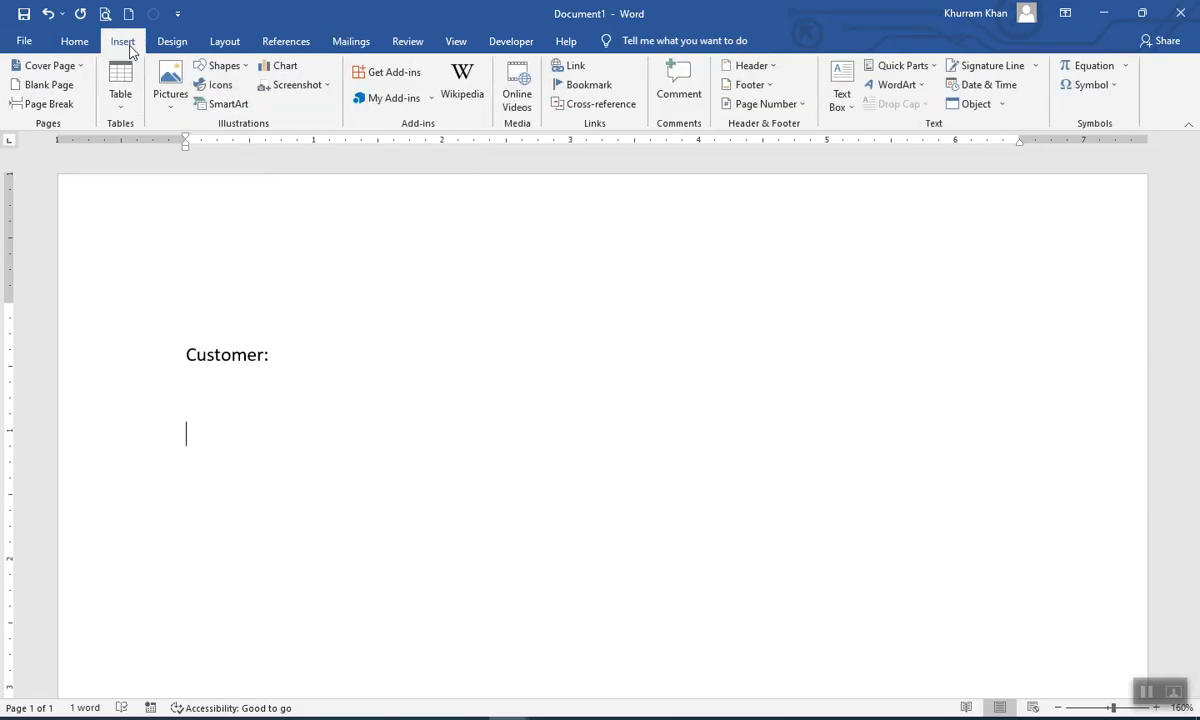
click(121, 108)
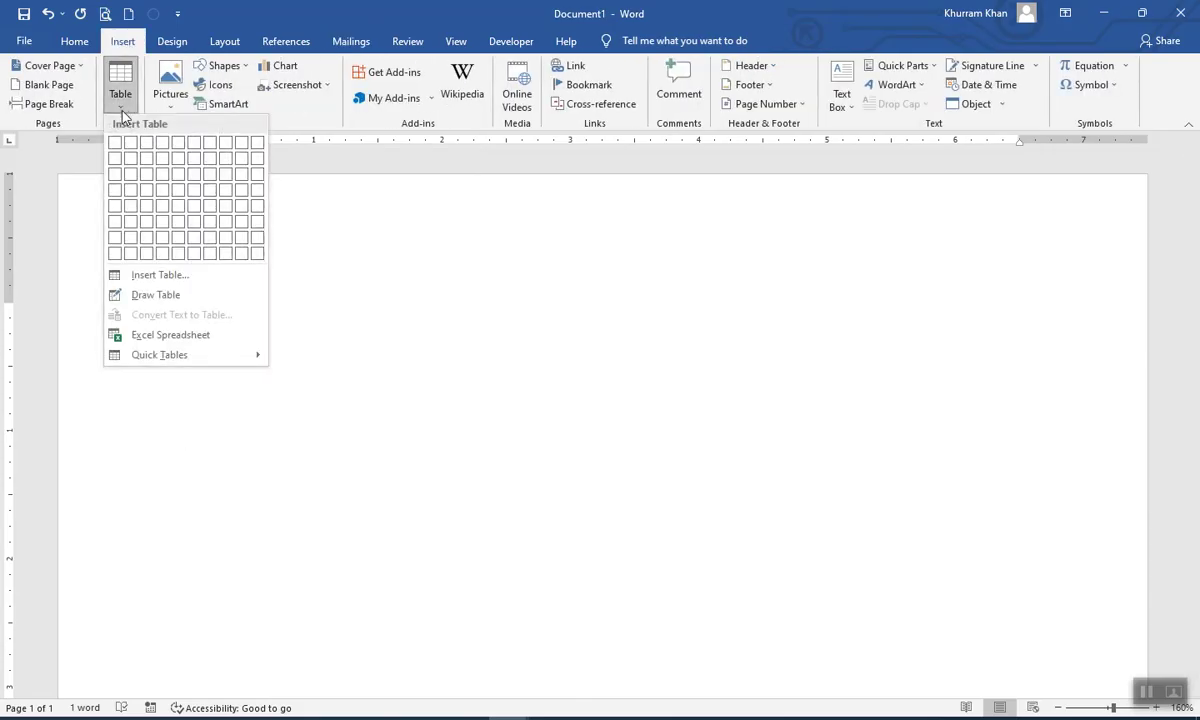
click(150, 225)
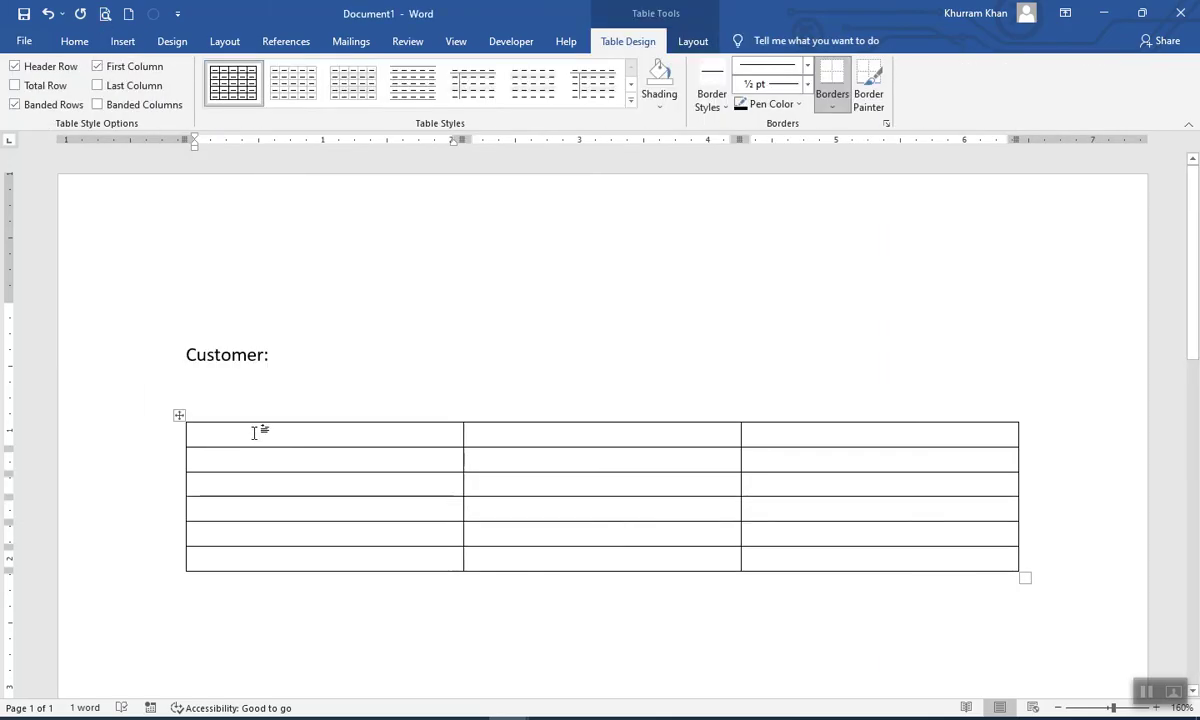
Enter the headings "Invoice#" and "Amount" in the first two cells of the table's top row
text(Invoi)
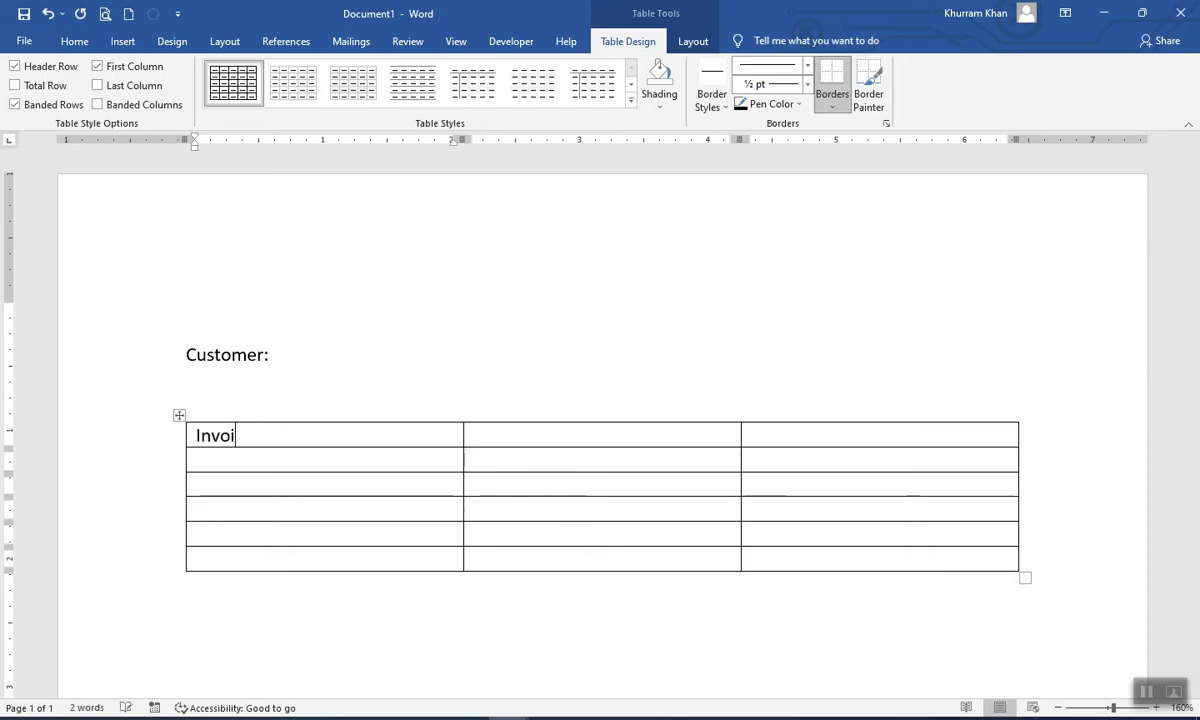
text(ce@)
key(BackSpace)
text(#)
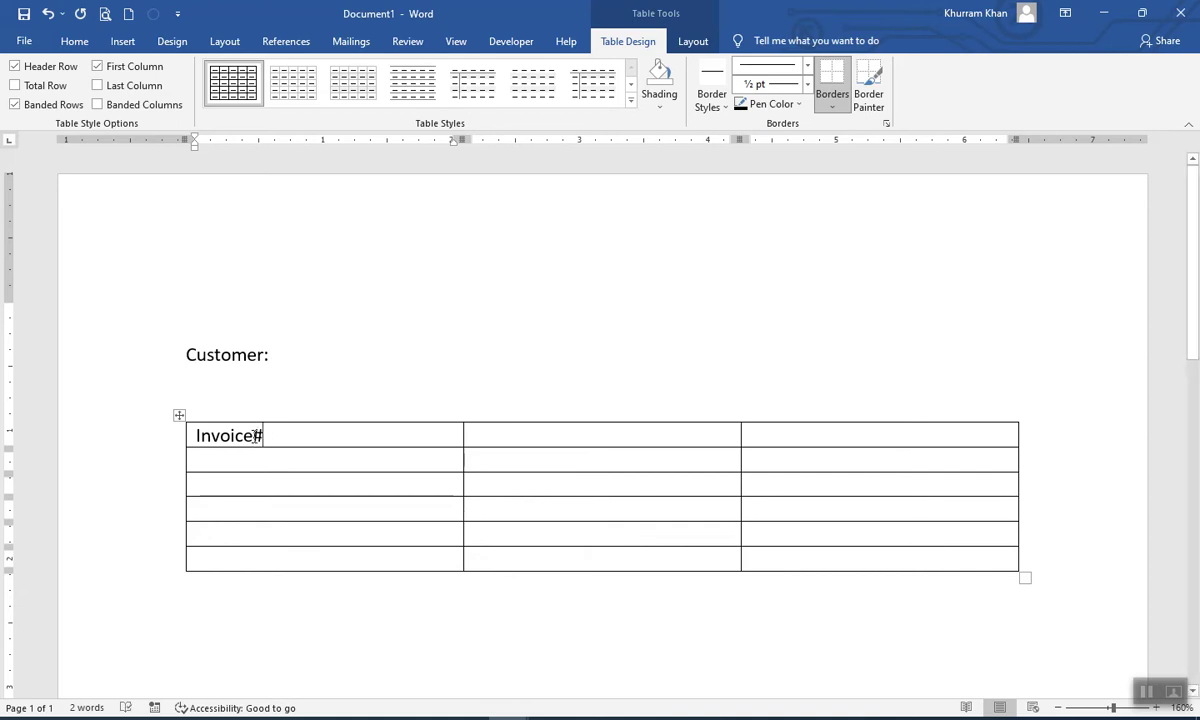
click(556, 431)
text(A)
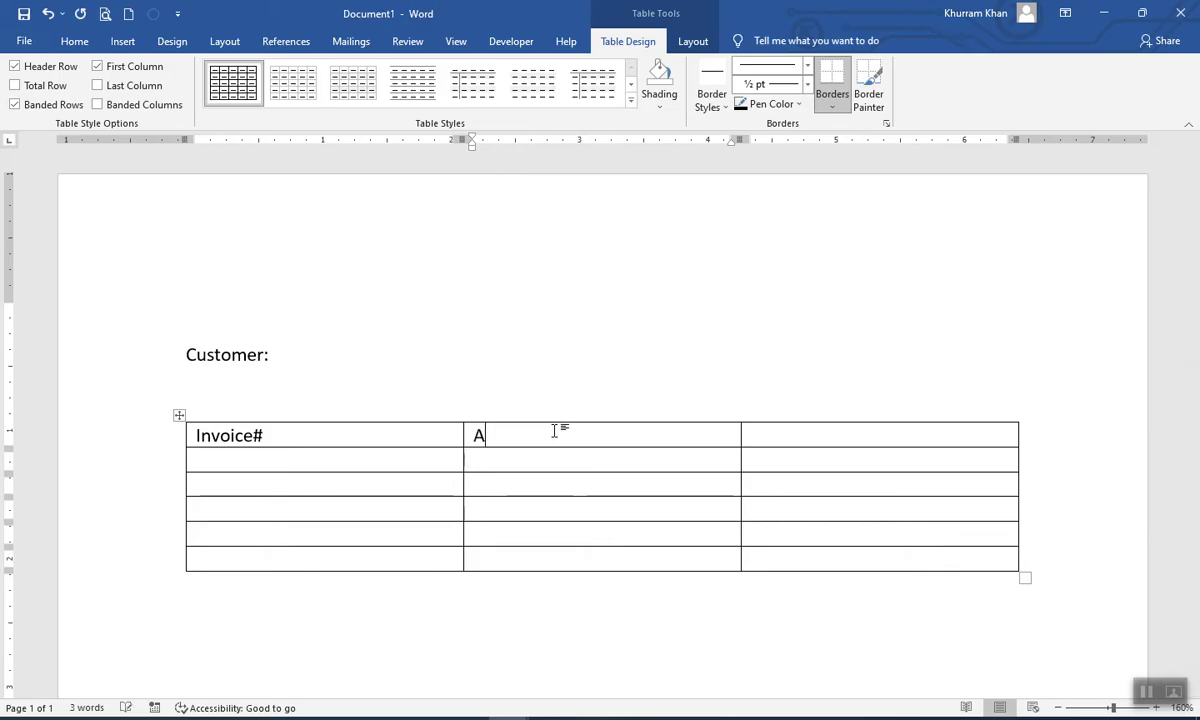
text(mount)
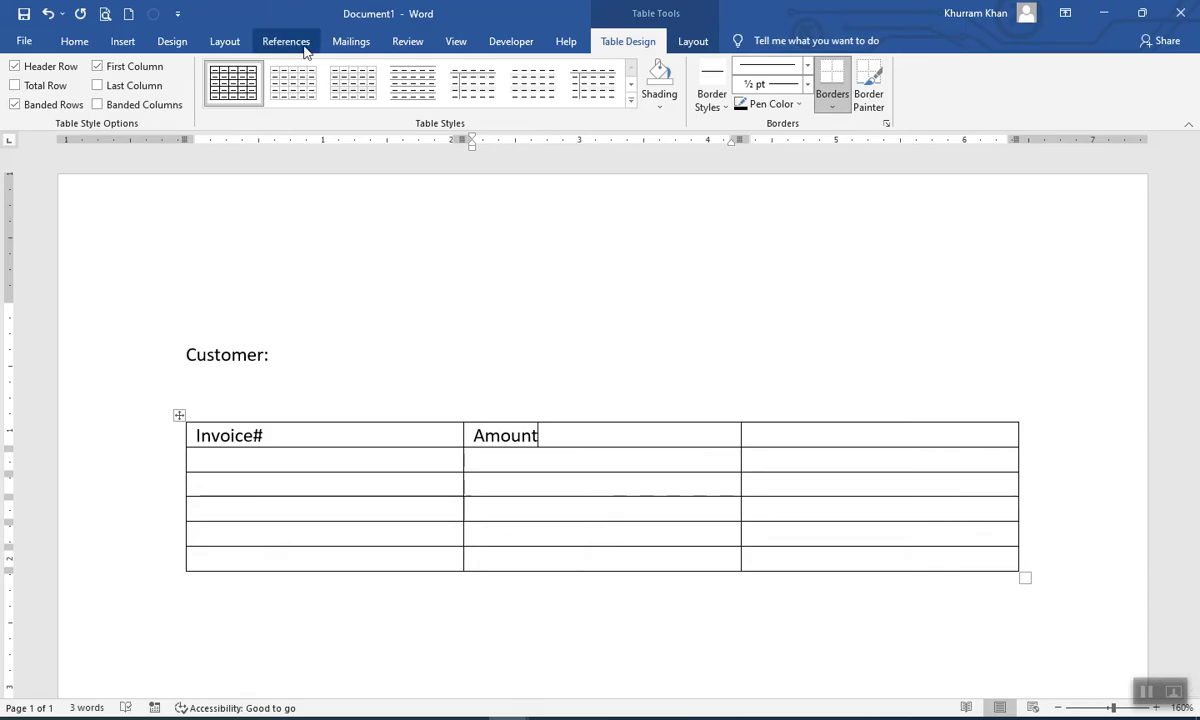
Insert the Customer merge field after the "Customer:" label
click(351, 44)
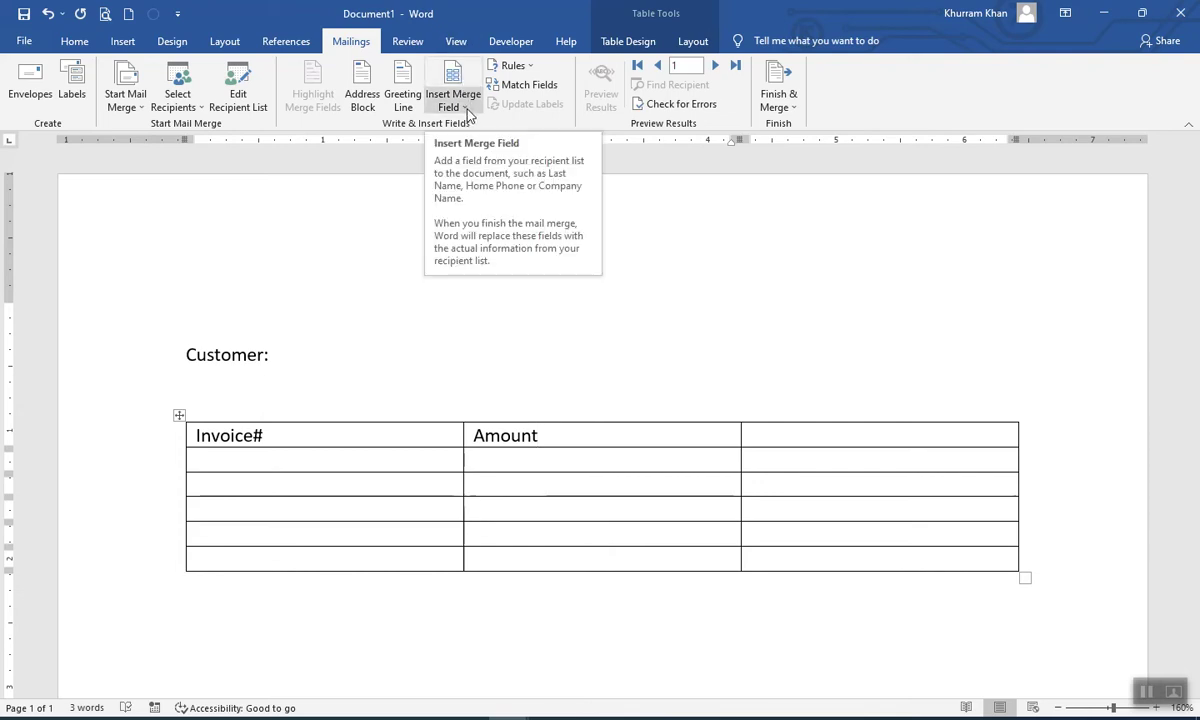
click(286, 361)
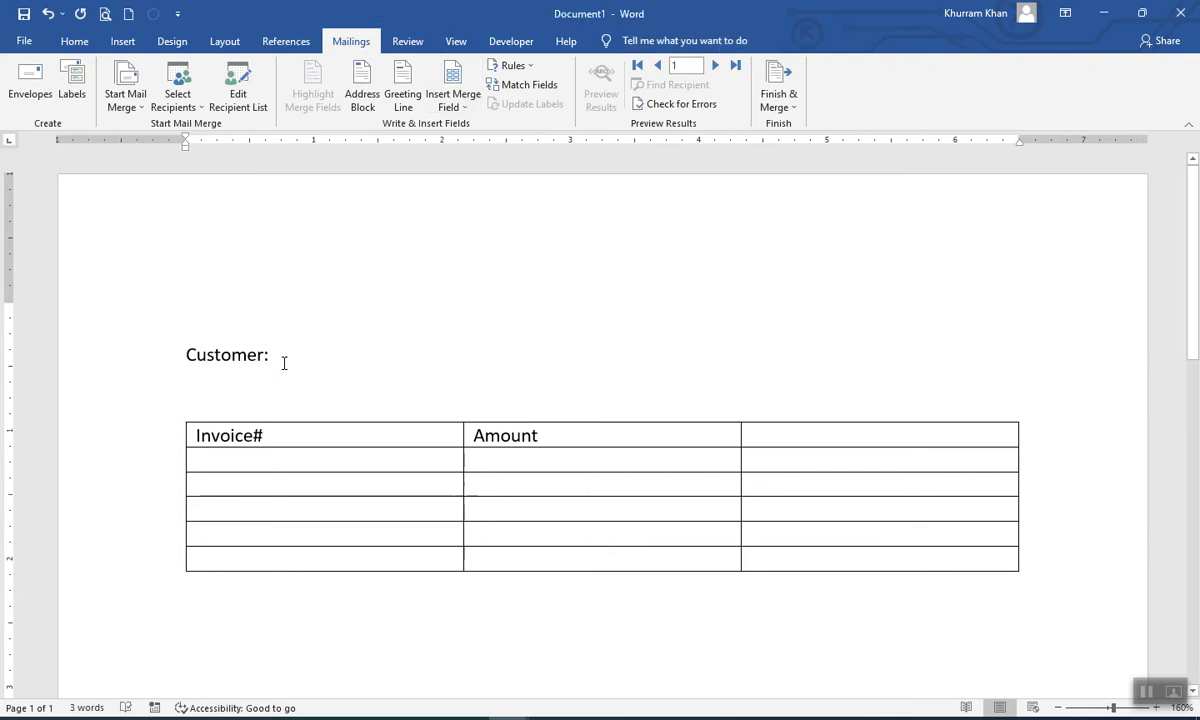
click(464, 108)
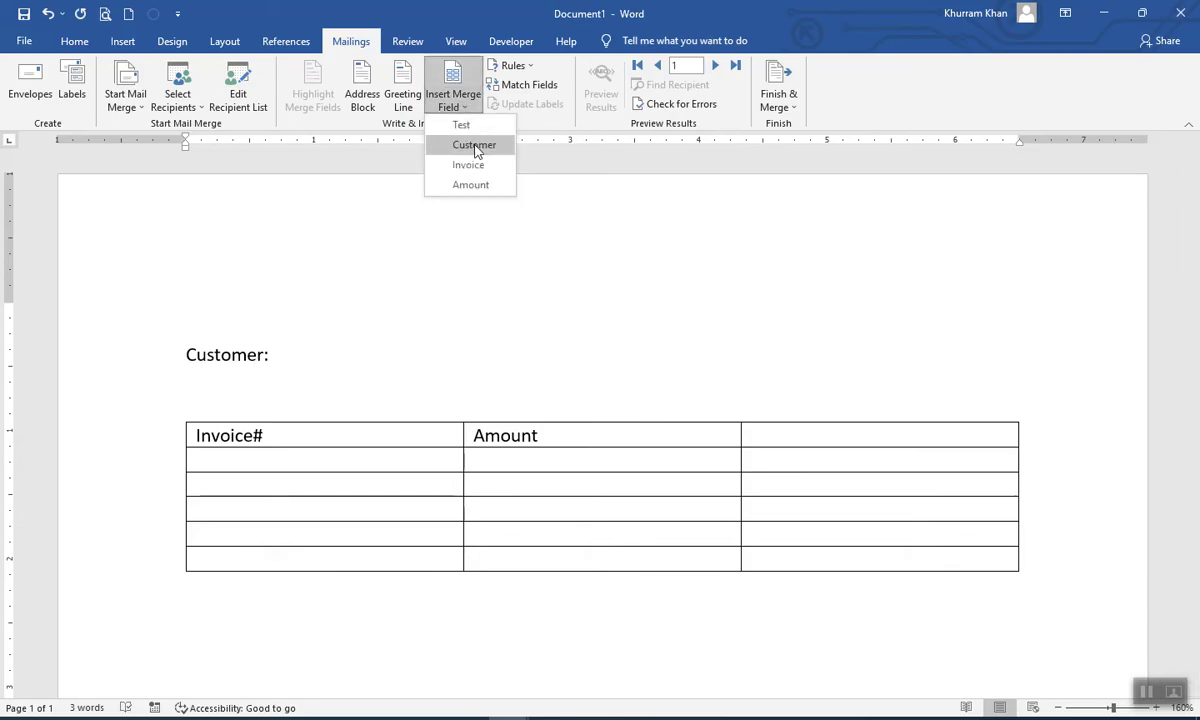
click(474, 146)
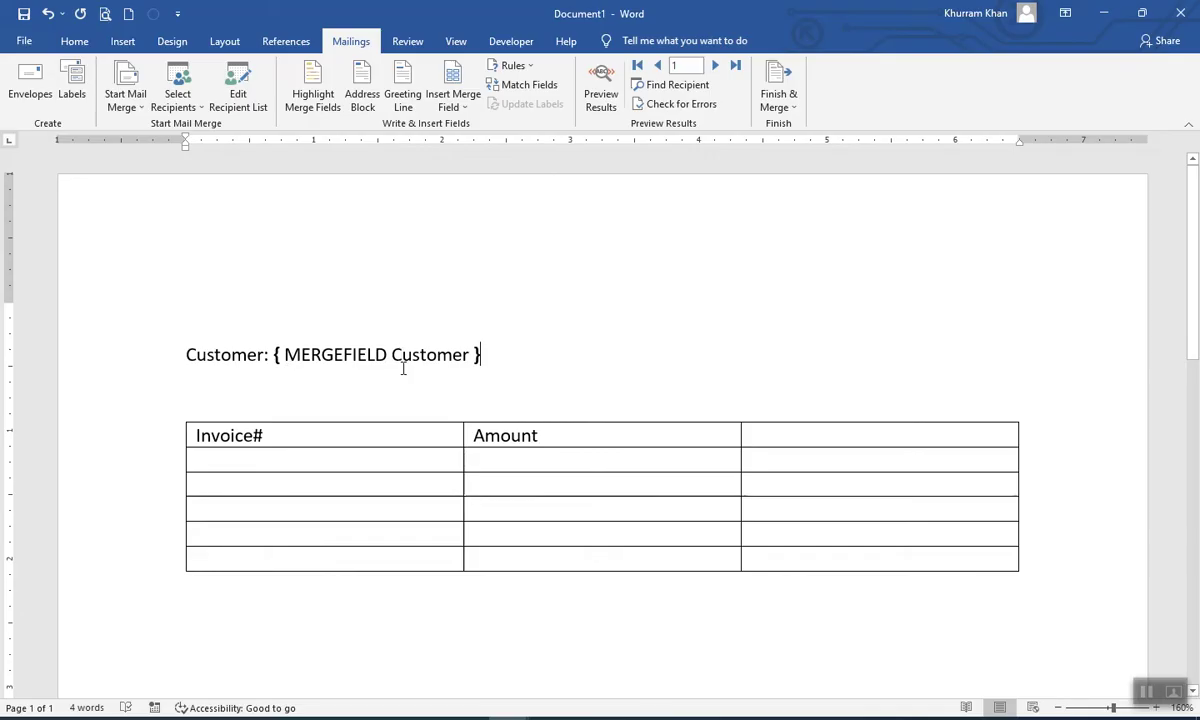
Insert the Invoice and Amount merge fields in the second table row under their matching headings
click(283, 459)
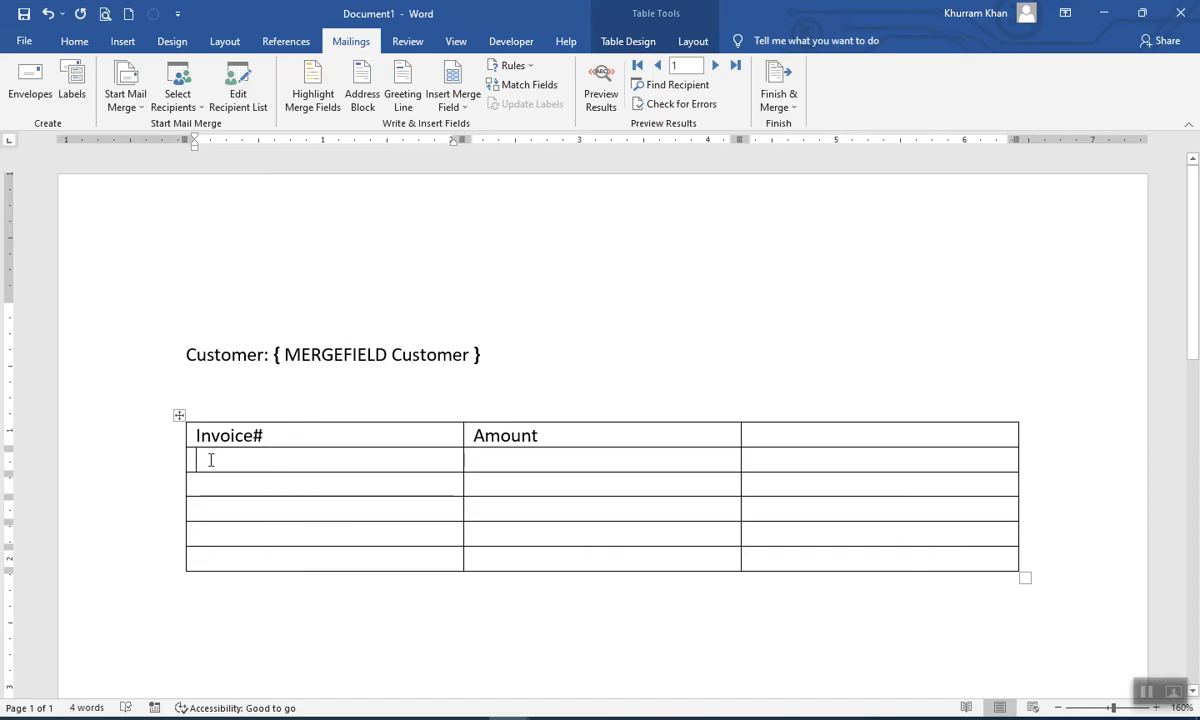
click(455, 104)
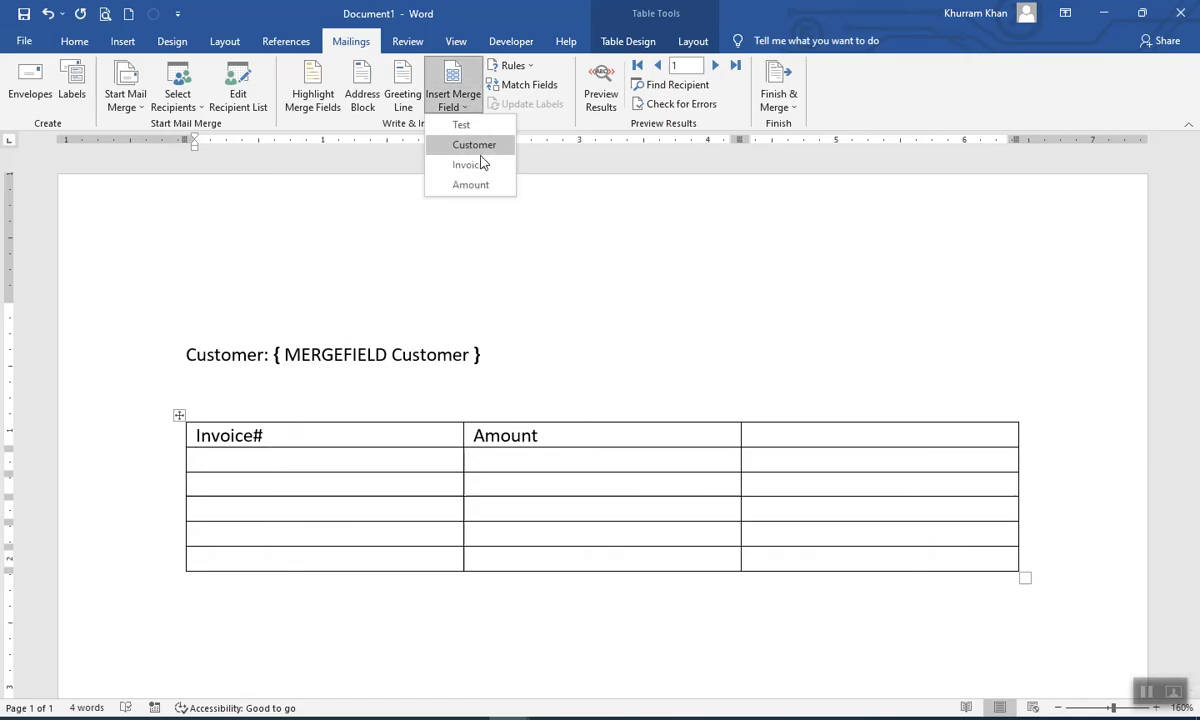
click(488, 170)
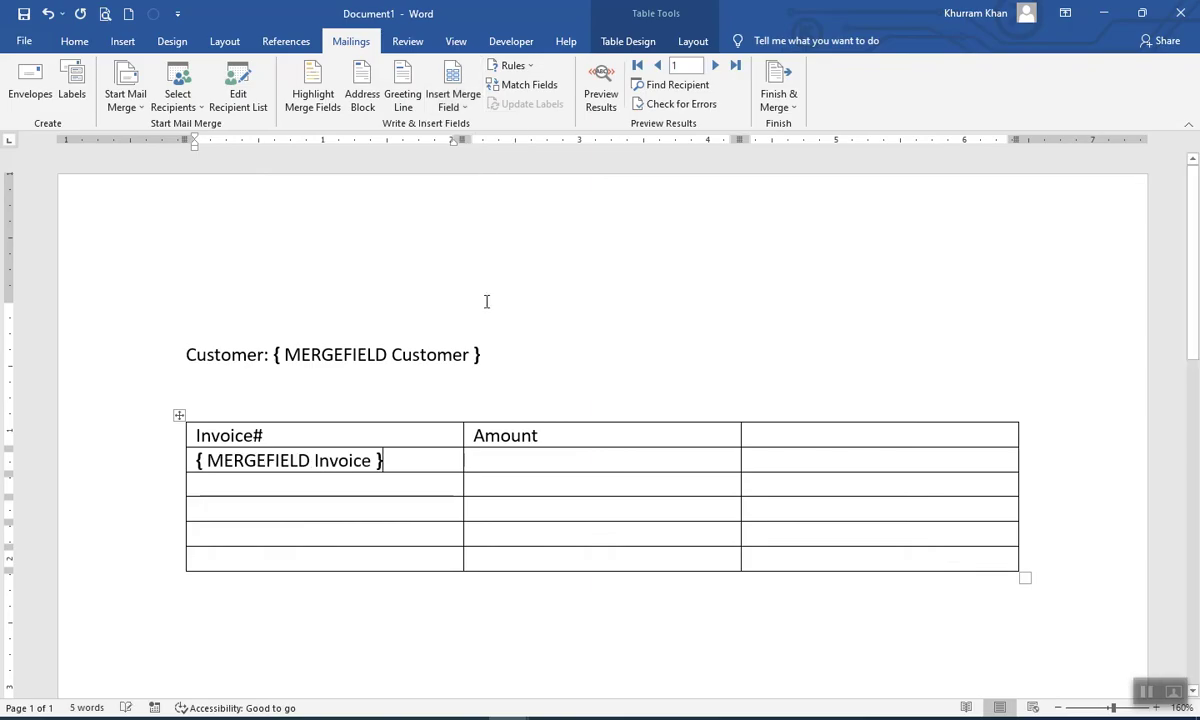
click(510, 463)
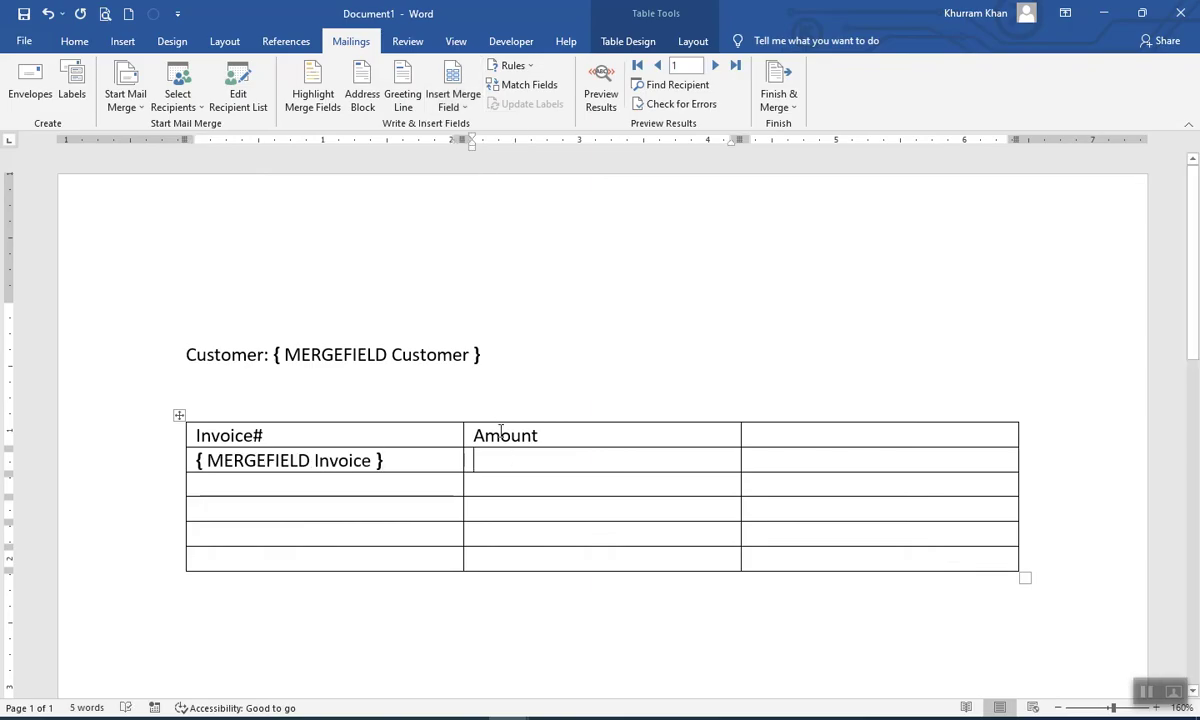
click(455, 104)
click(471, 185)
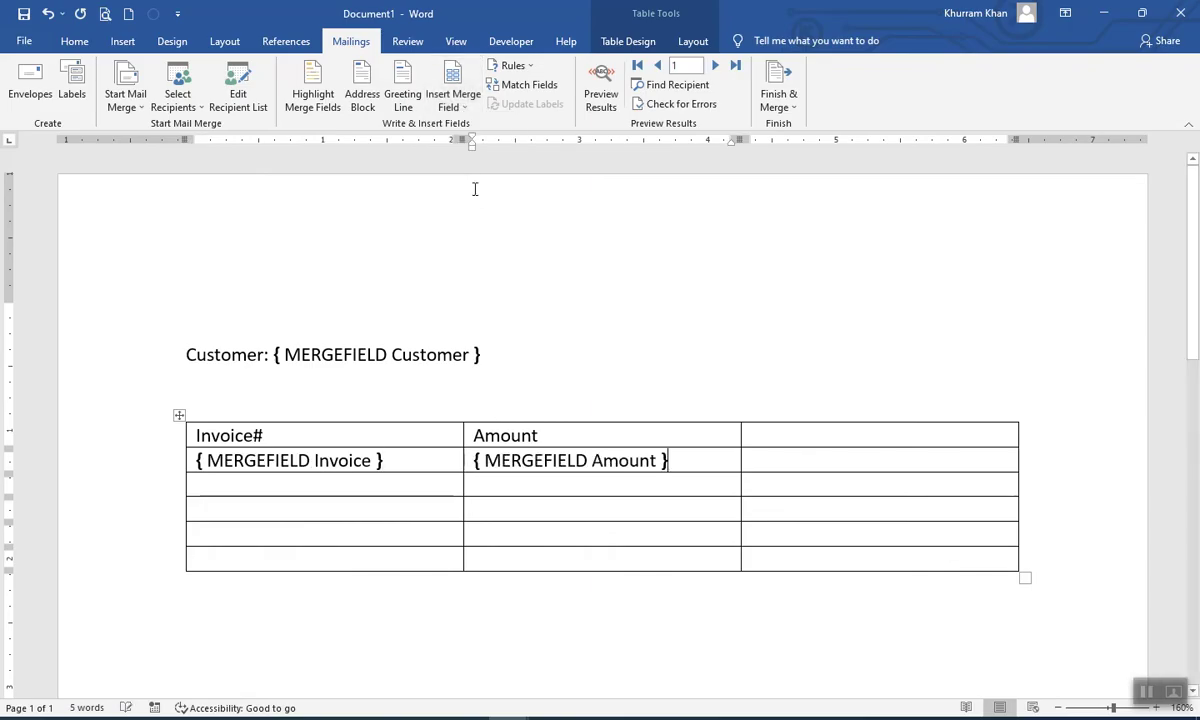
Add a Next Record If rule in the second row's third cell with Test equal to 1
click(799, 466)
click(789, 469)
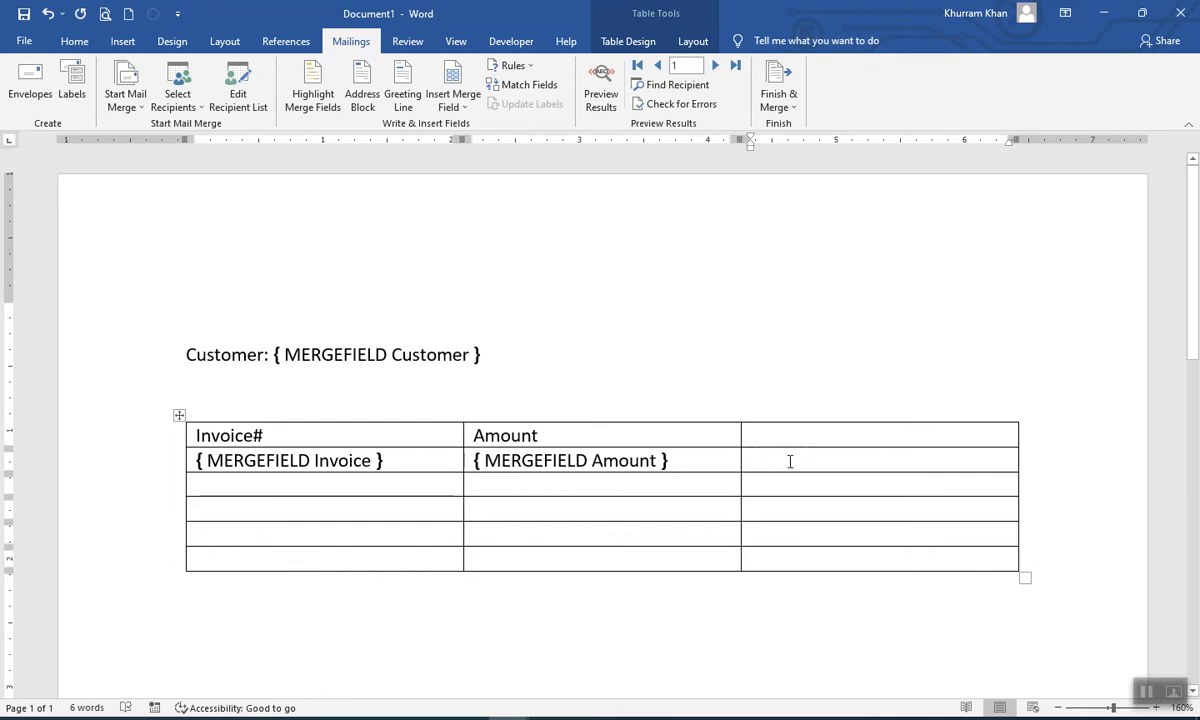
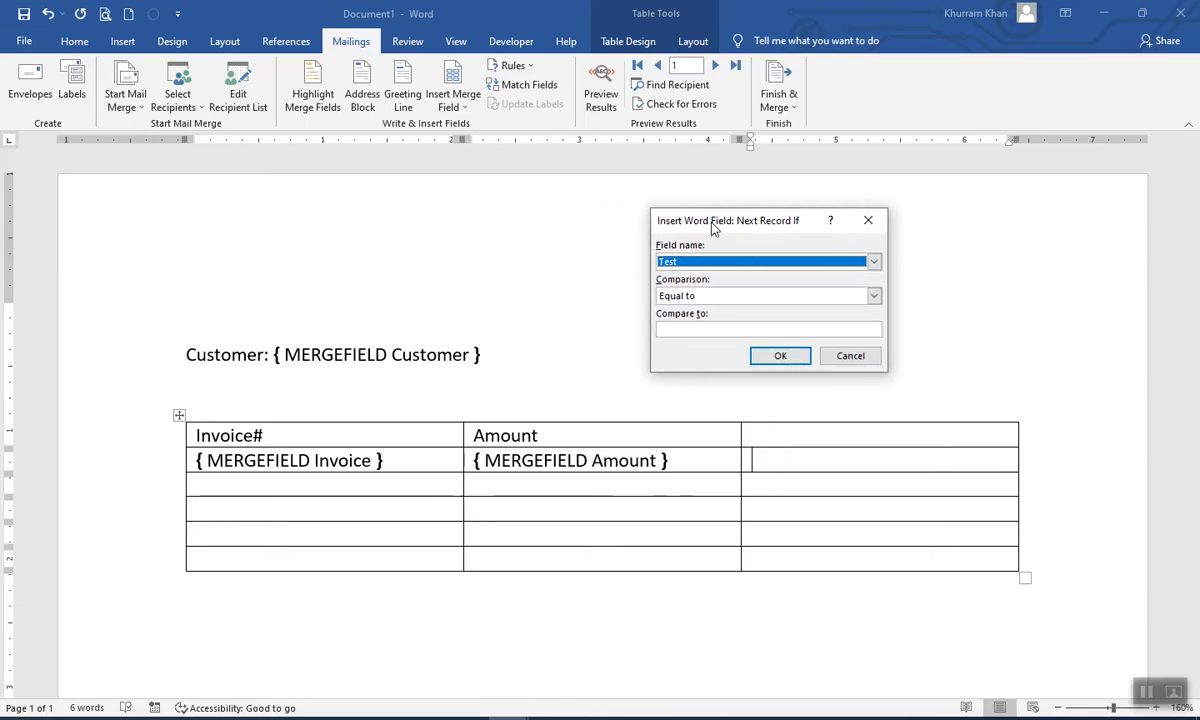
click(671, 328)
text(1)
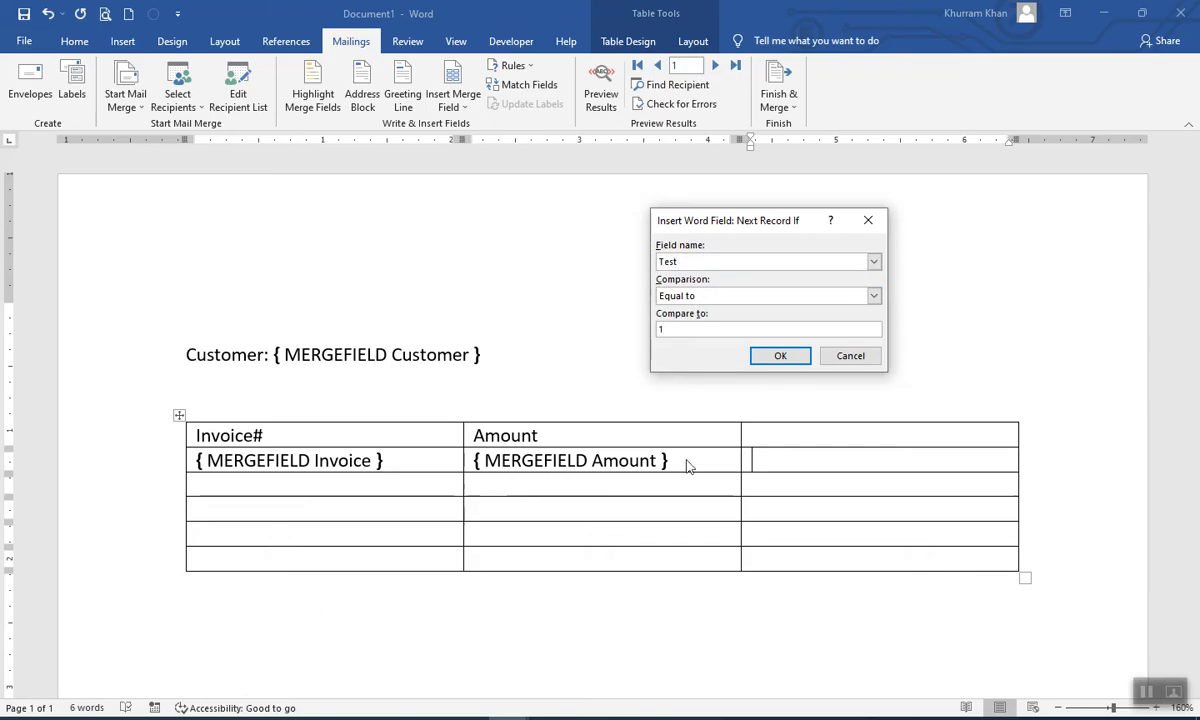
click(781, 356)
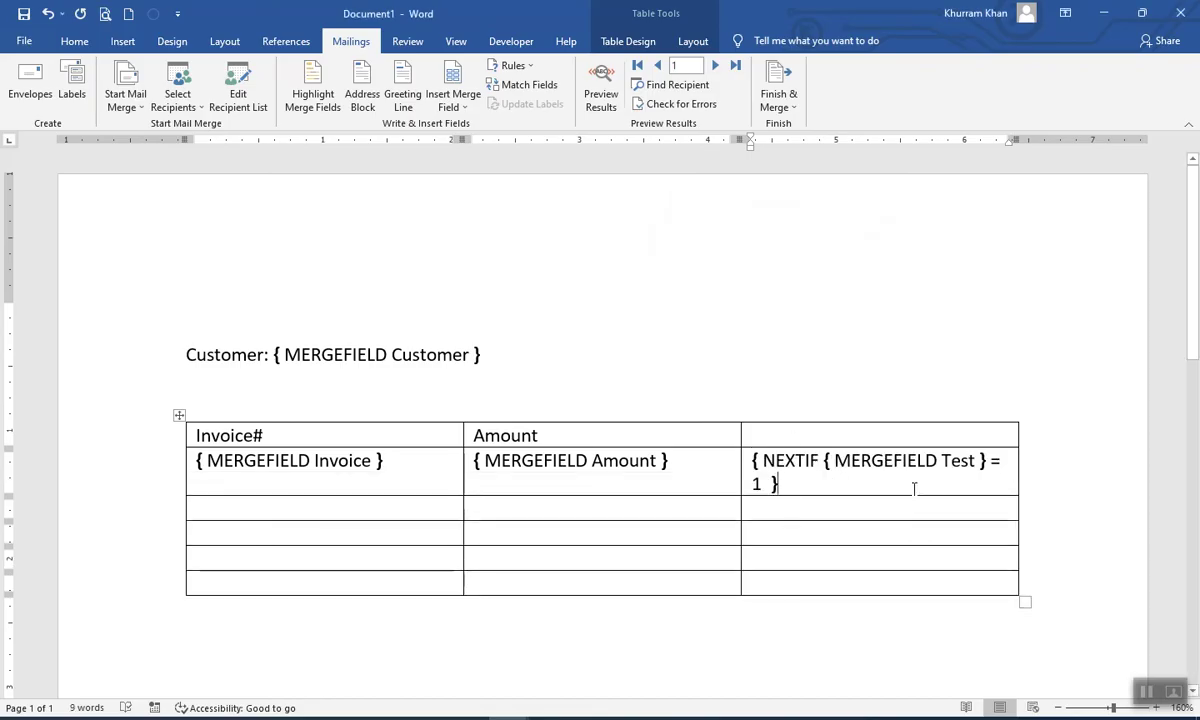
Insert the Invoice and Amount merge fields in the first two cells of the third table row
click(324, 507)
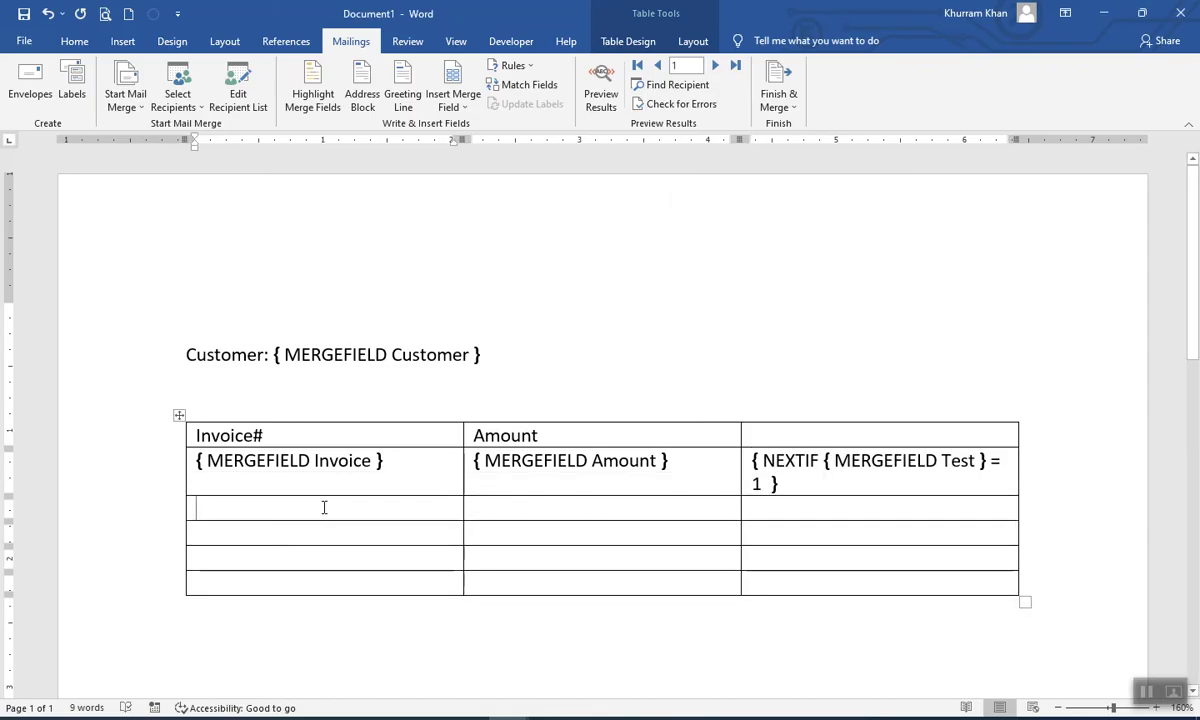
click(452, 104)
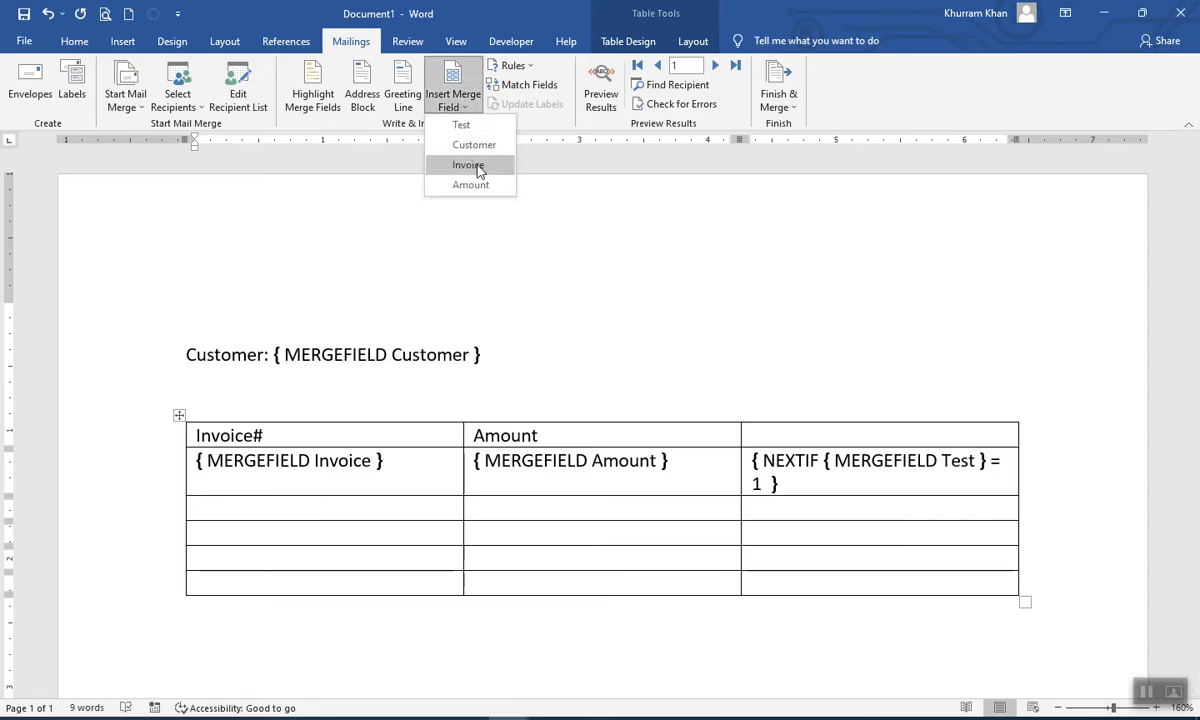
click(470, 166)
key(Tab)
click(452, 100)
click(472, 183)
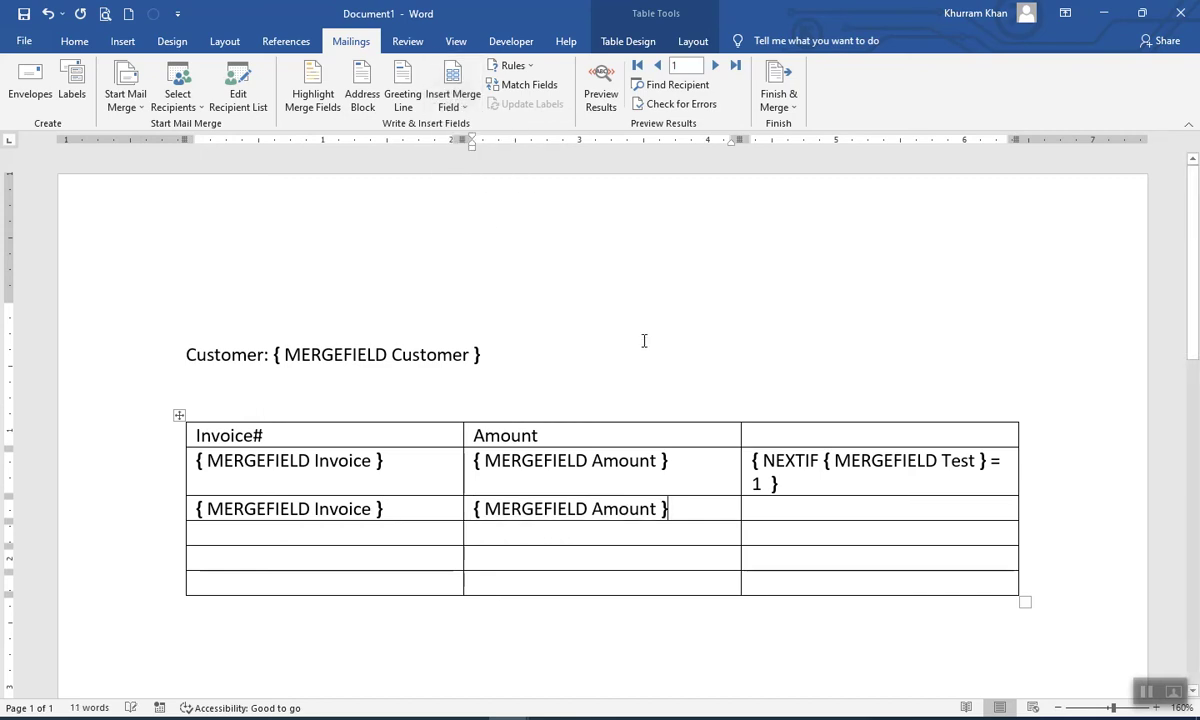
Add a Next Record If rule in the third row's third cell with Test equal to 1
click(827, 508)
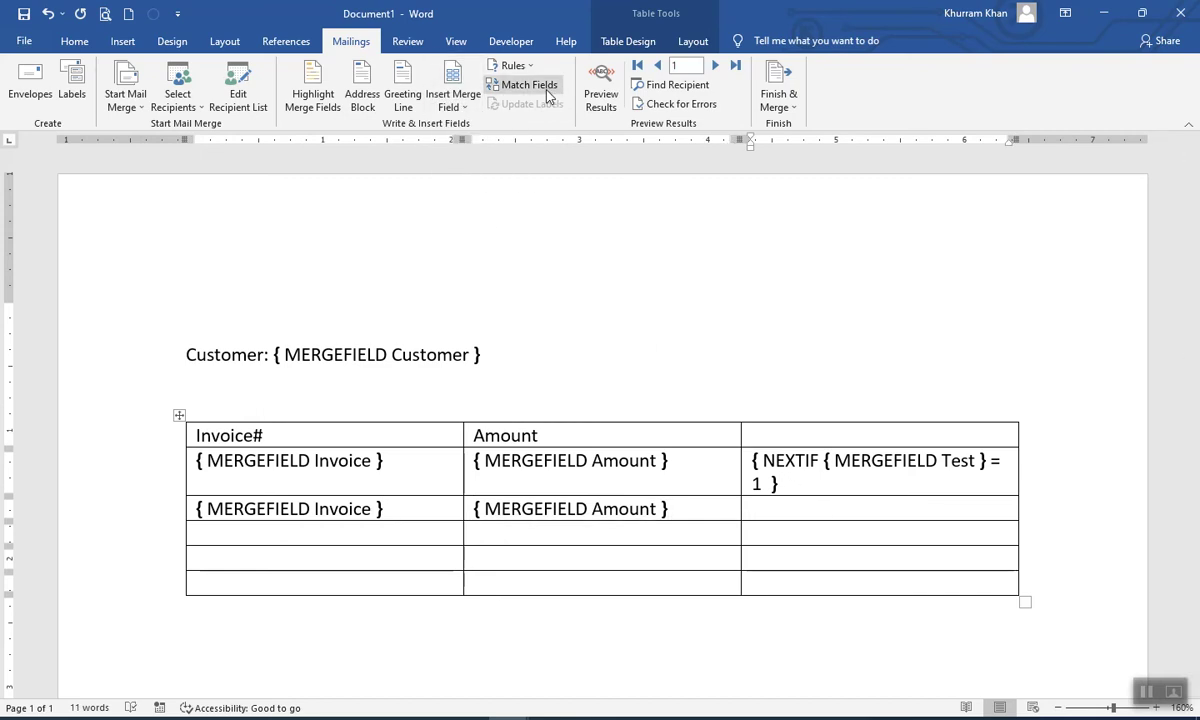
click(498, 66)
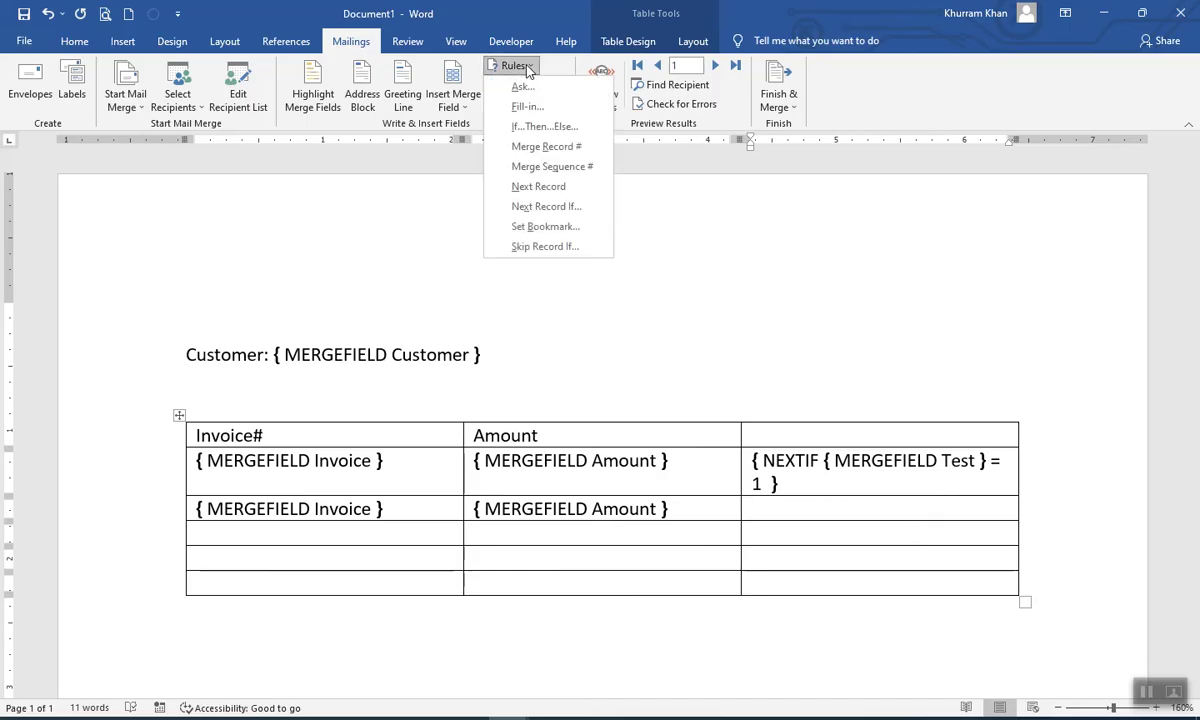
click(548, 212)
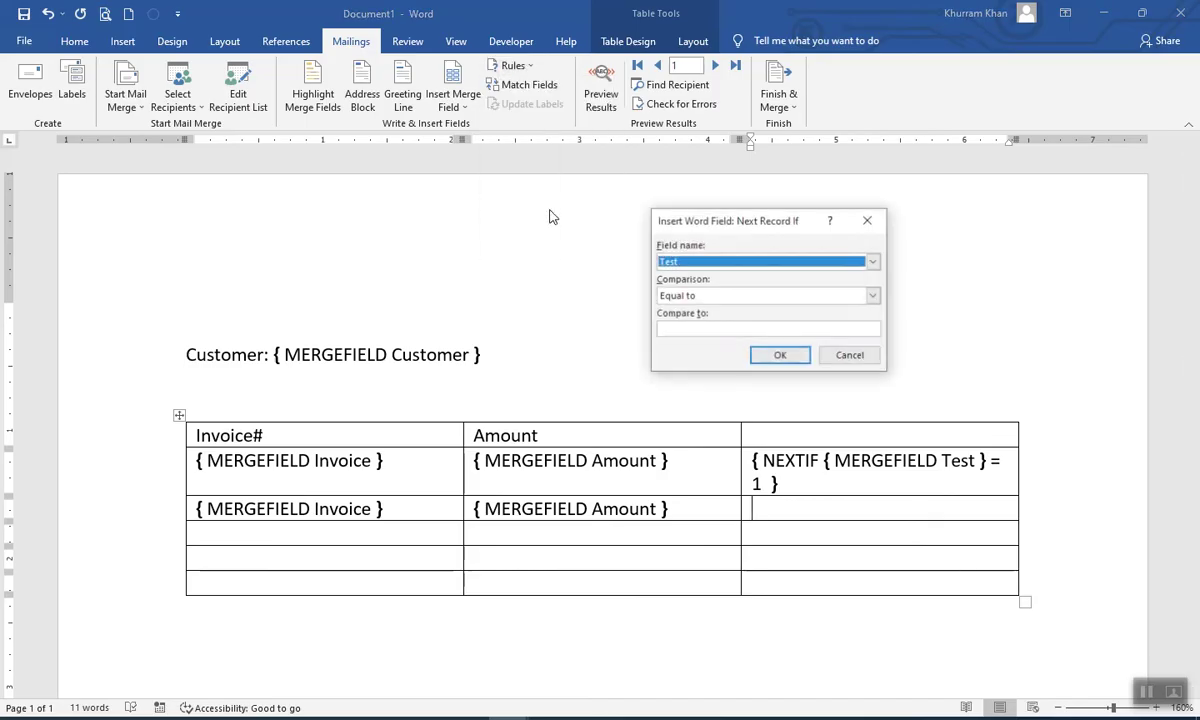
click(705, 329)
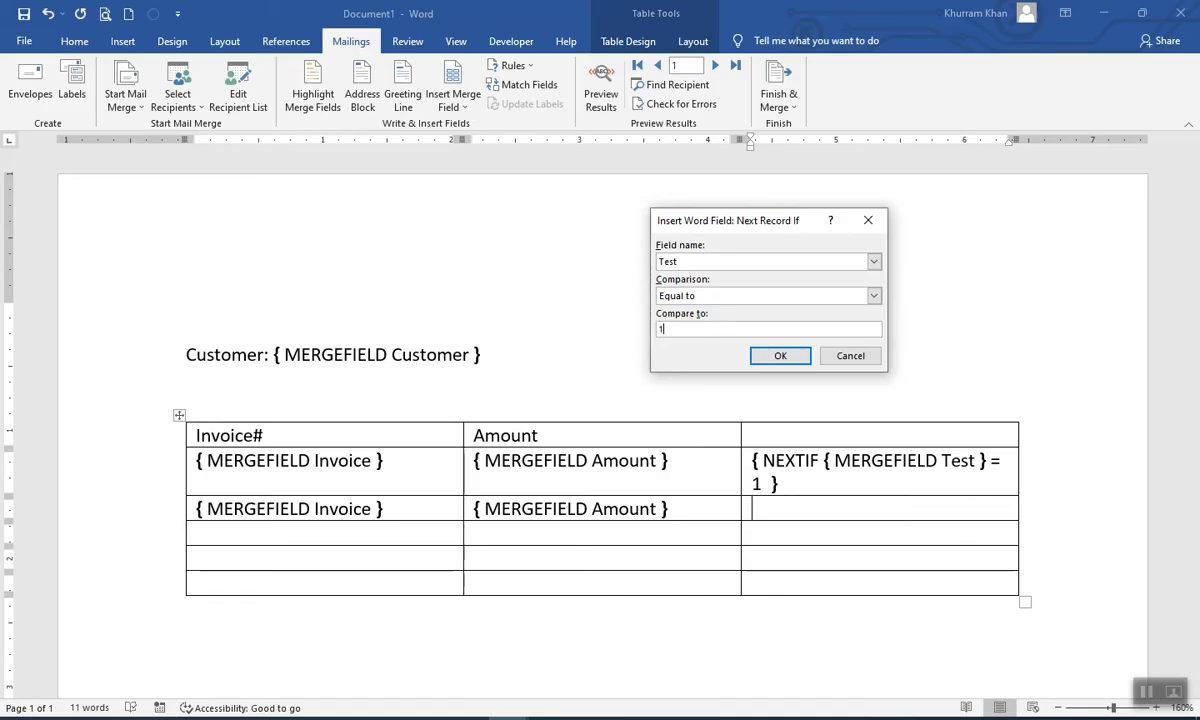
click(775, 355)
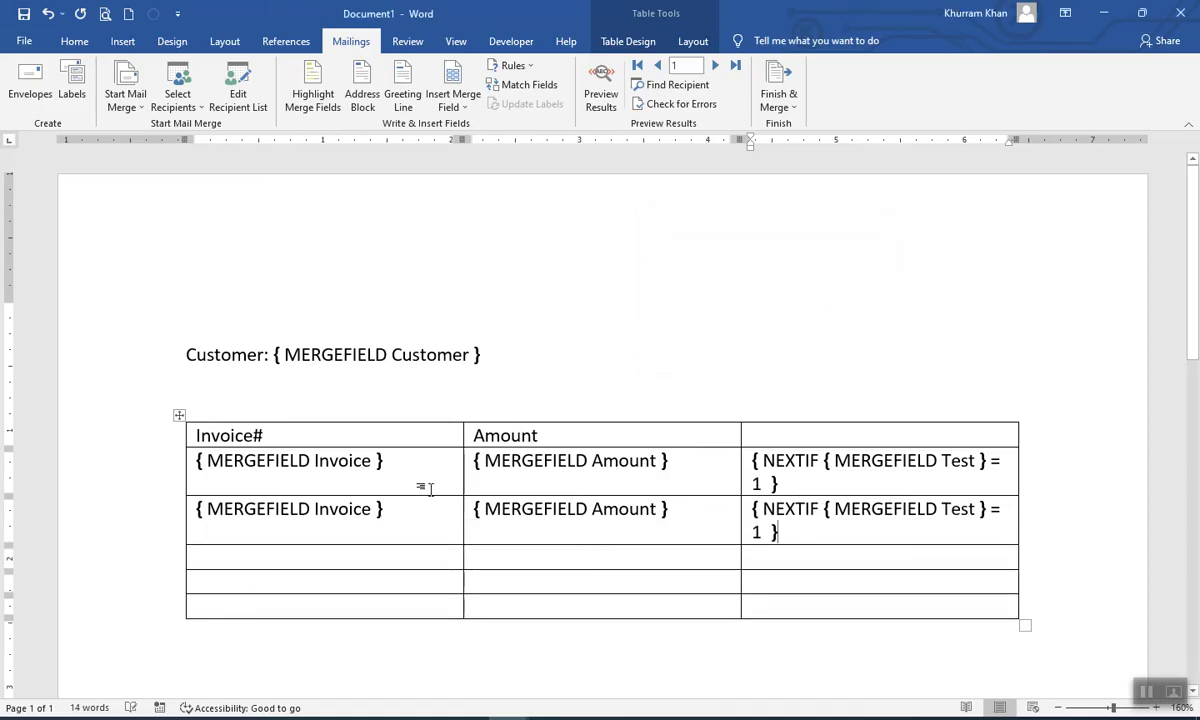
click(310, 563)
click(442, 100)
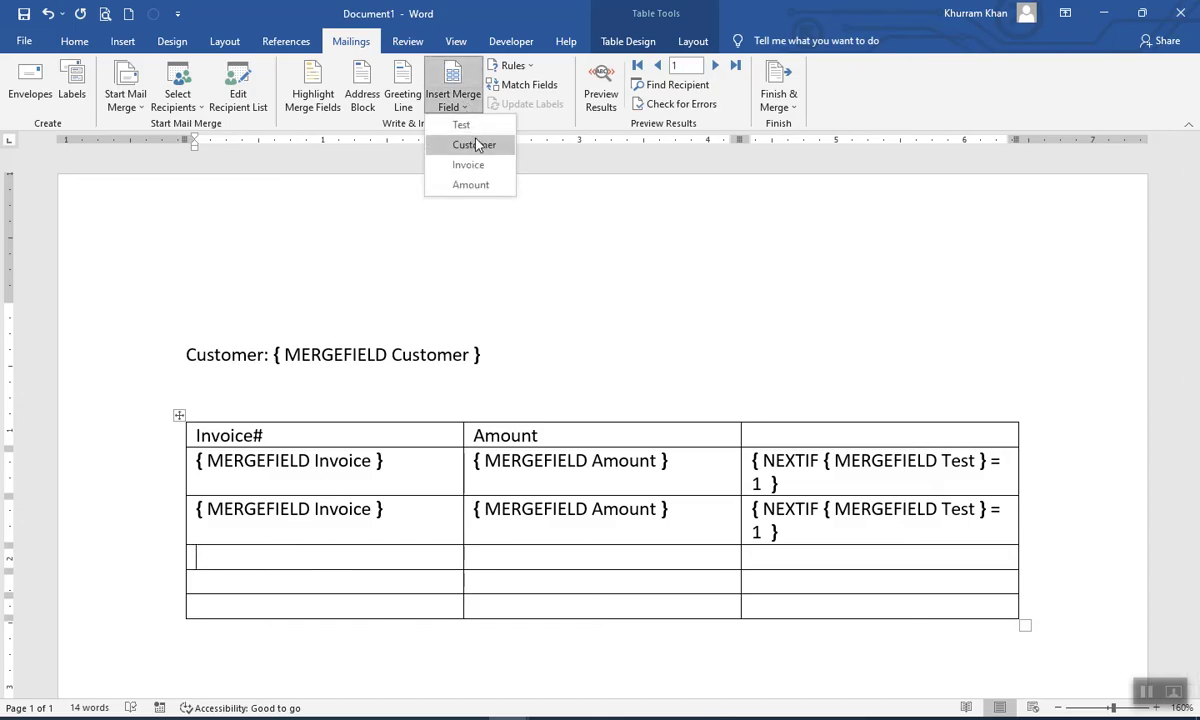
click(474, 146)
click(515, 555)
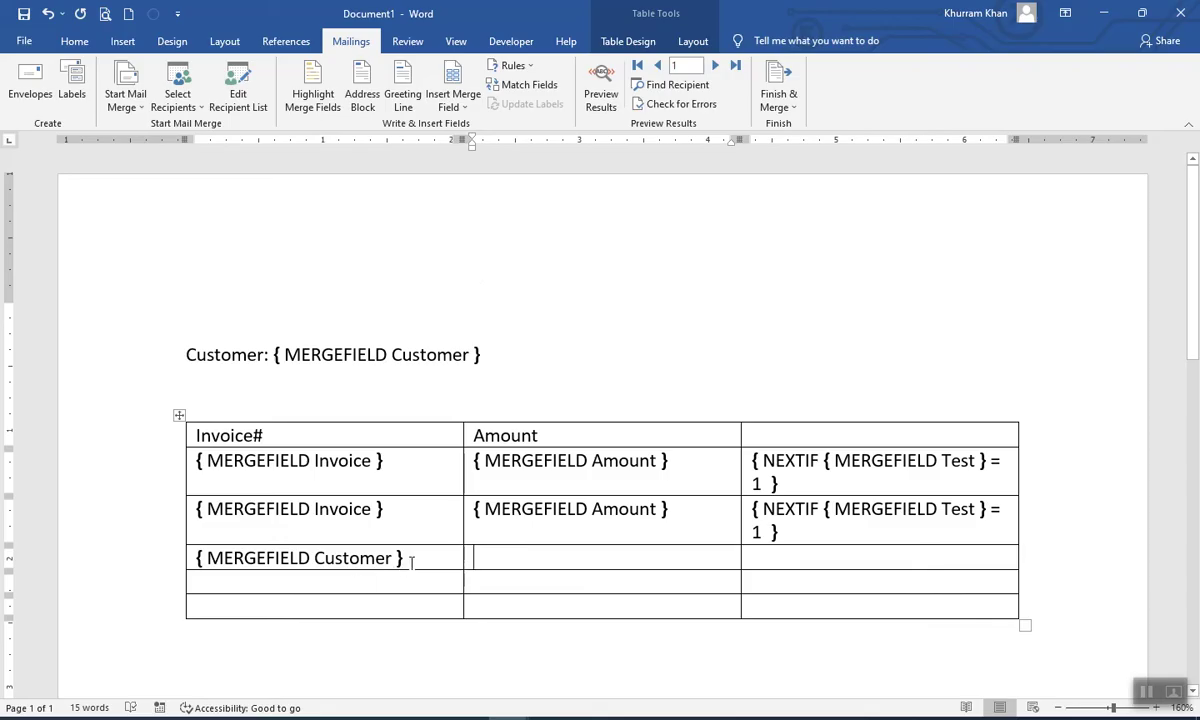
drag(411, 563, 202, 560)
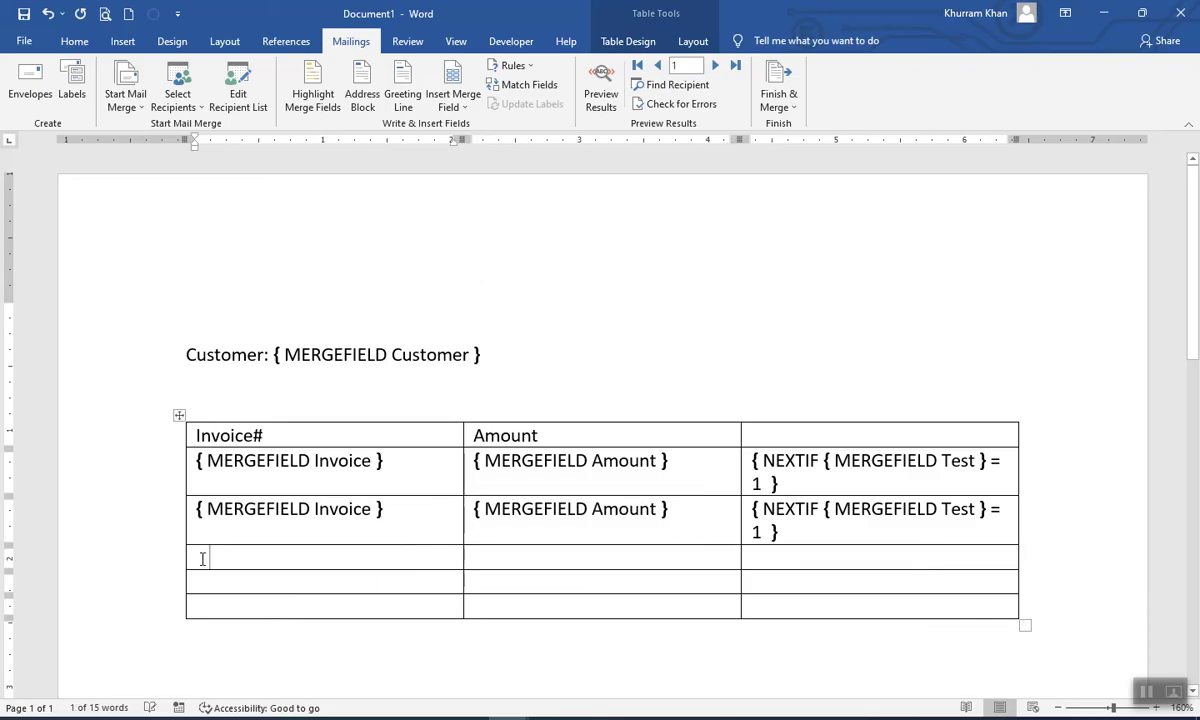
key(Delete)
Insert the Invoice and Amount merge fields in the first two cells of the fourth table row
click(468, 106)
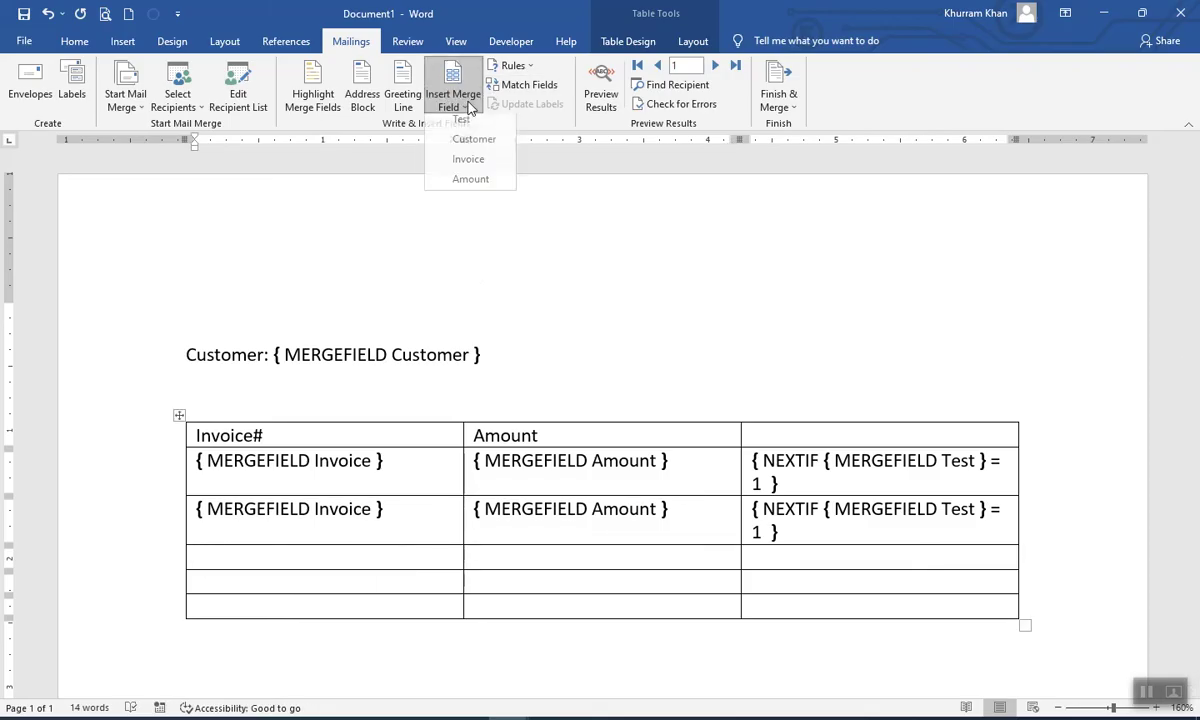
click(468, 159)
click(543, 558)
click(452, 106)
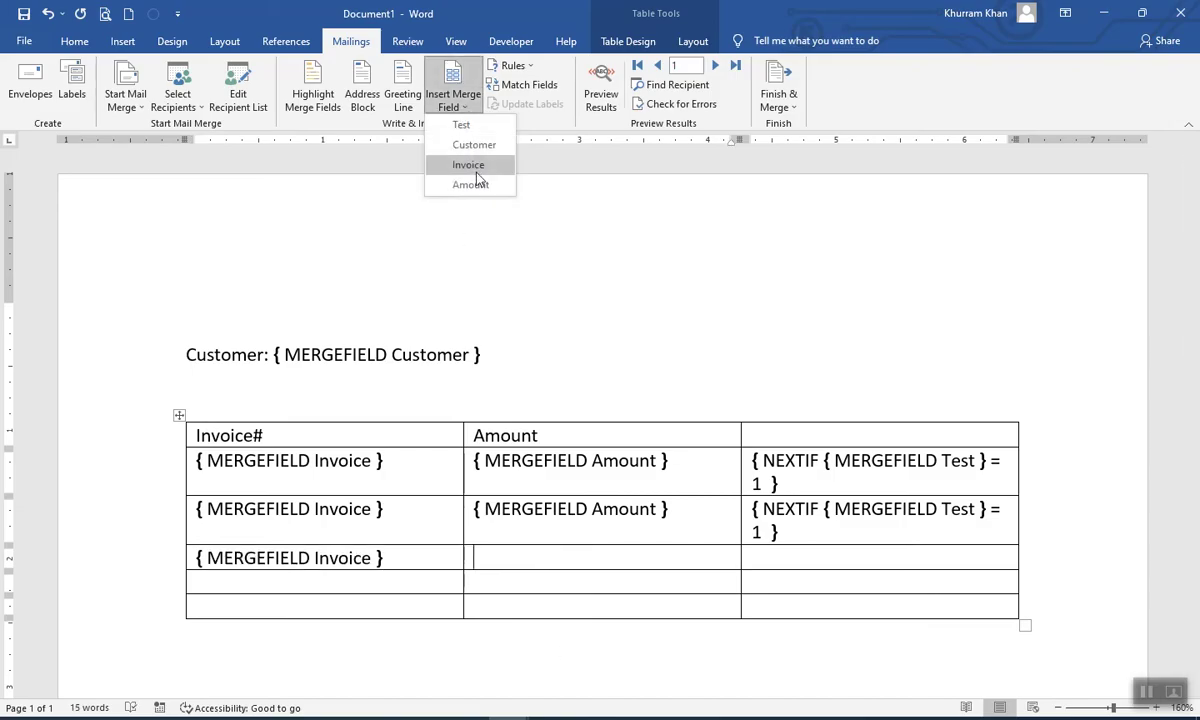
click(484, 187)
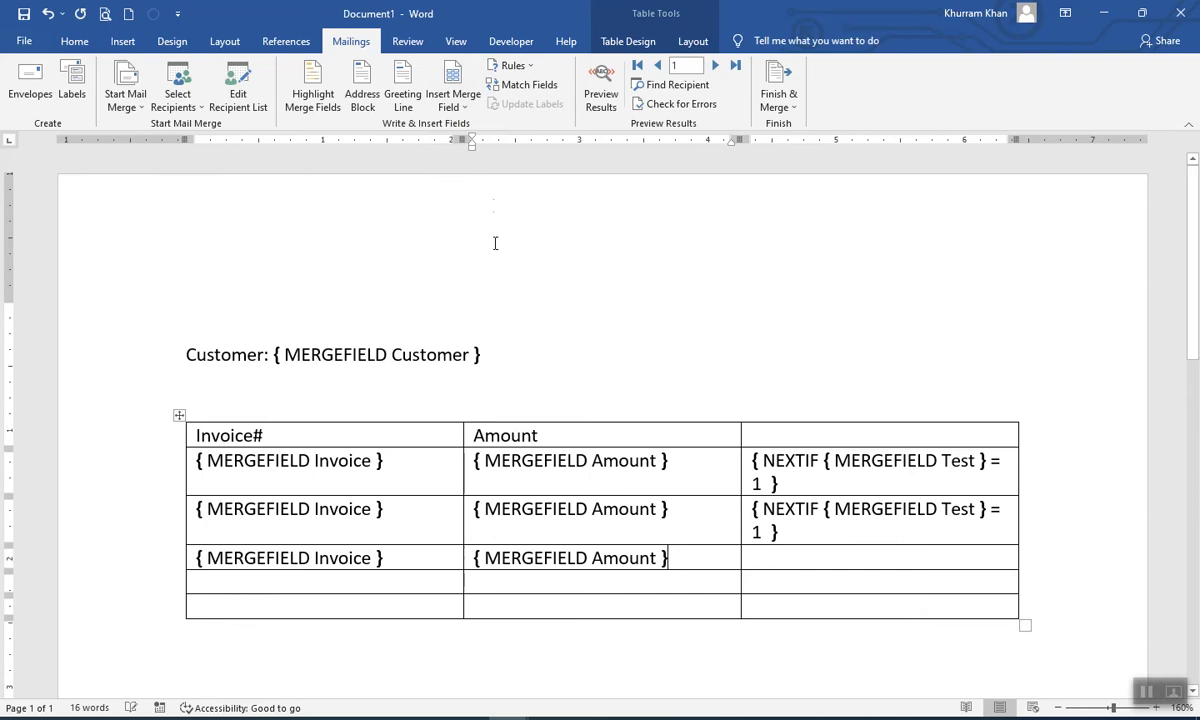
Add a Next Record If rule in the fourth row's third cell with Test equal to 1
click(794, 556)
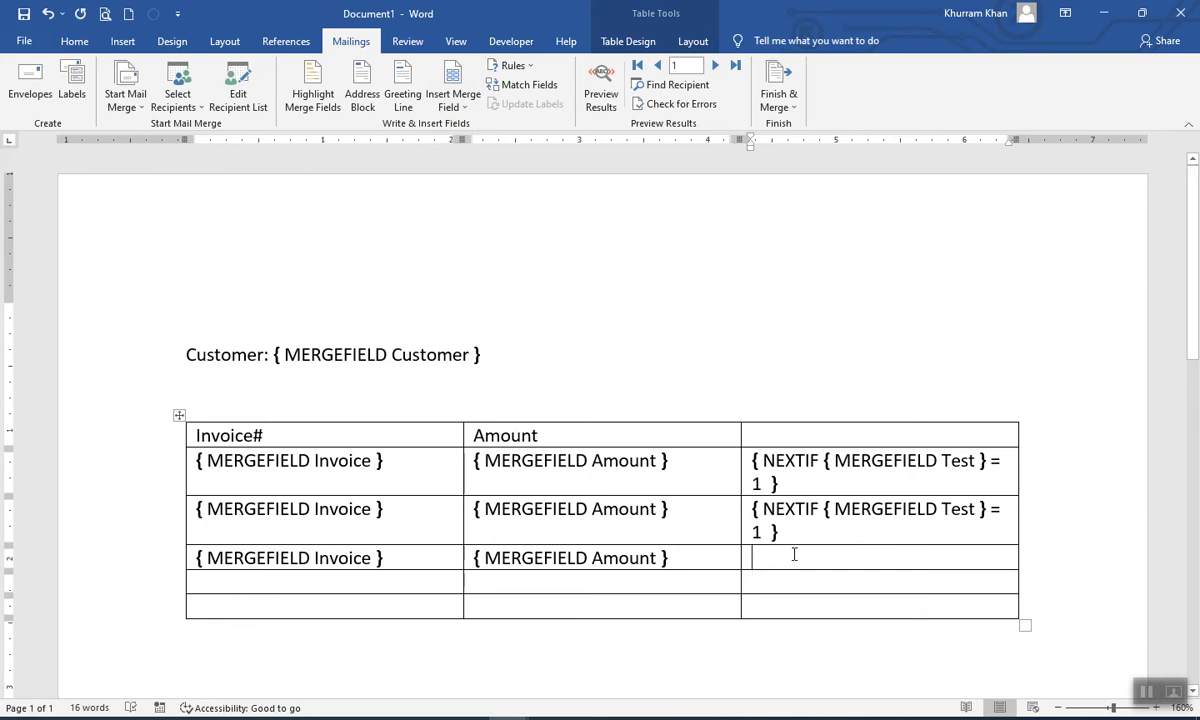
click(515, 65)
click(546, 208)
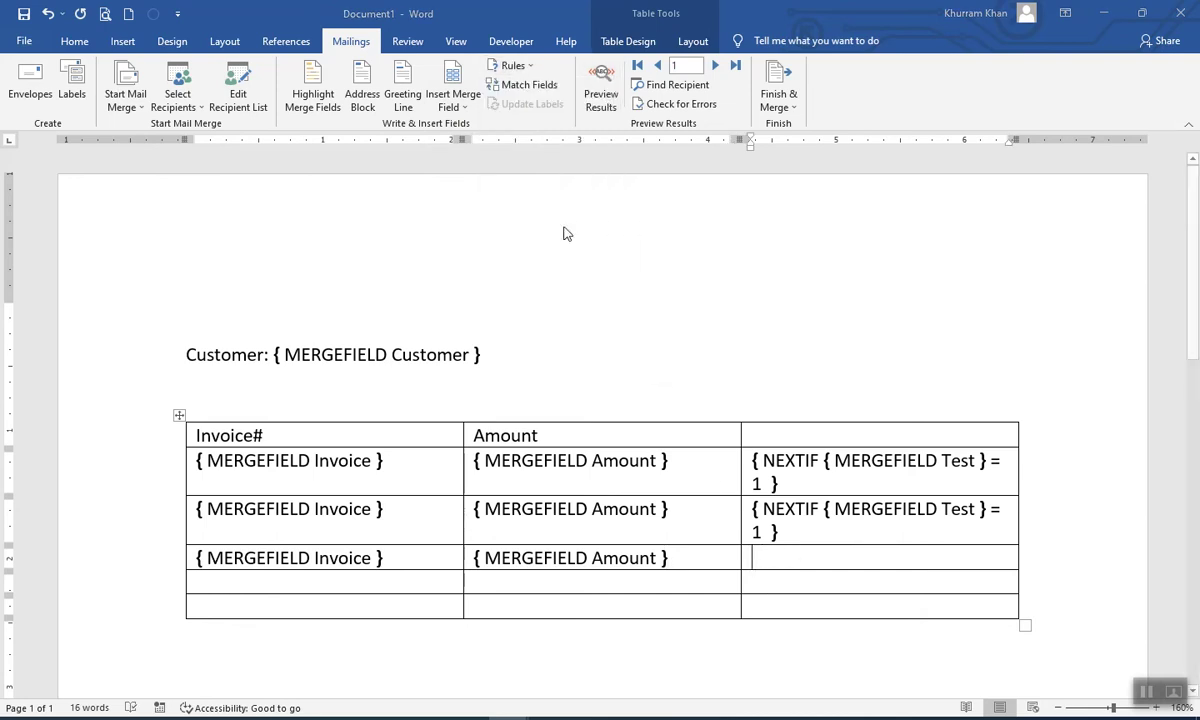
click(715, 330)
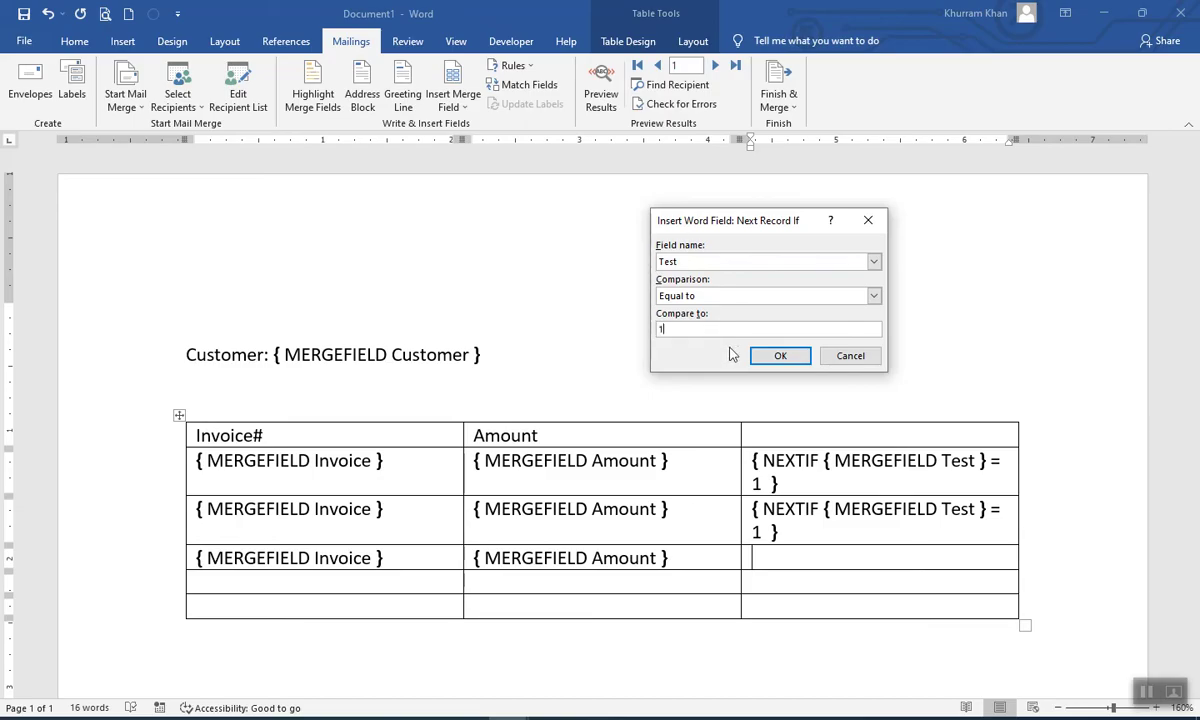
click(780, 357)
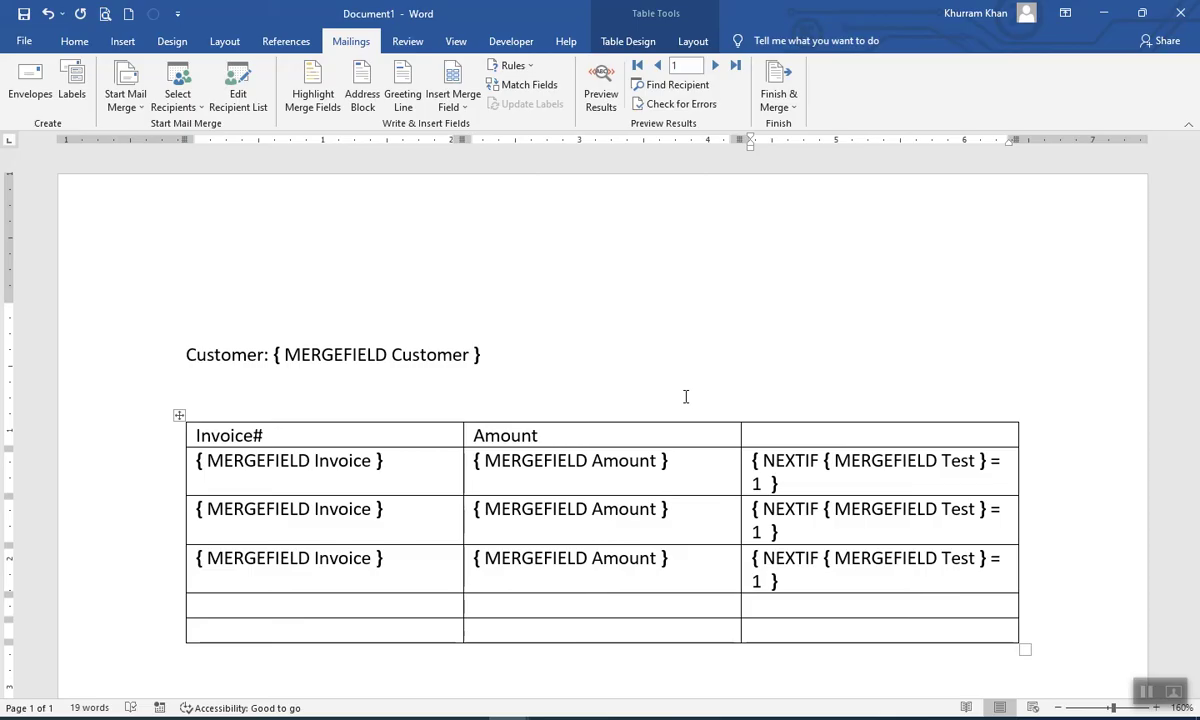
Toggle the document between field codes and field placeholders, leaving the placeholders displayed
key(alt)
key(alt+F9)
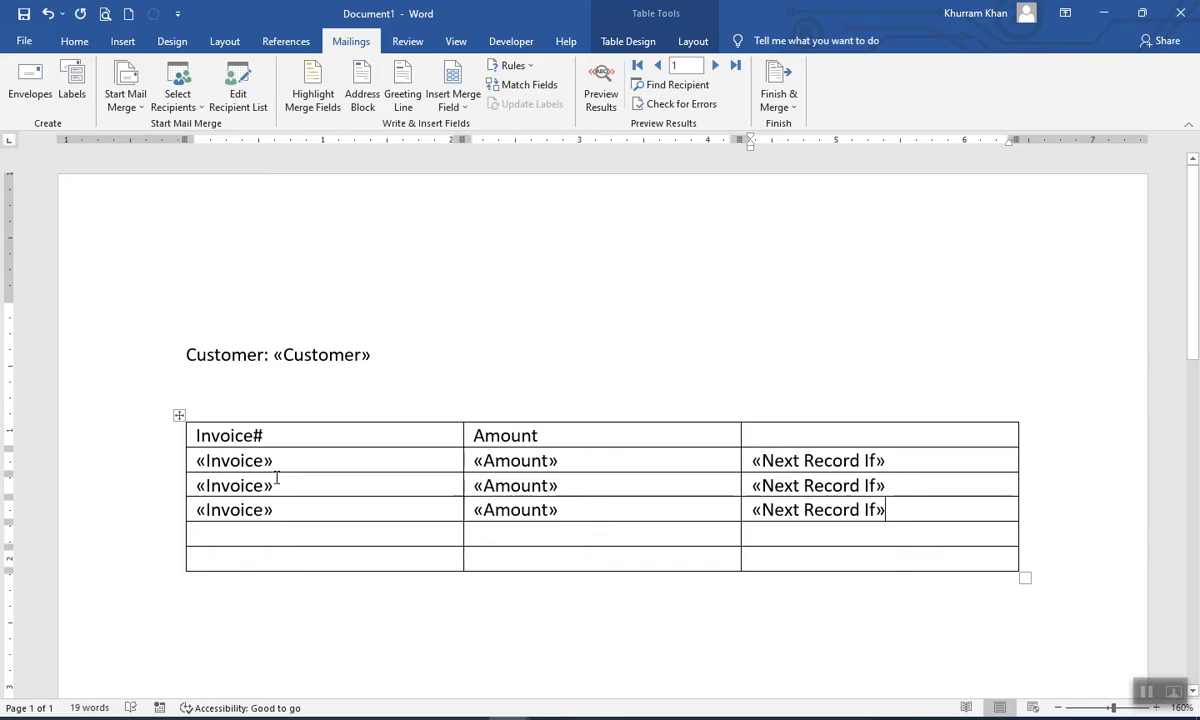
key(alt+F9)
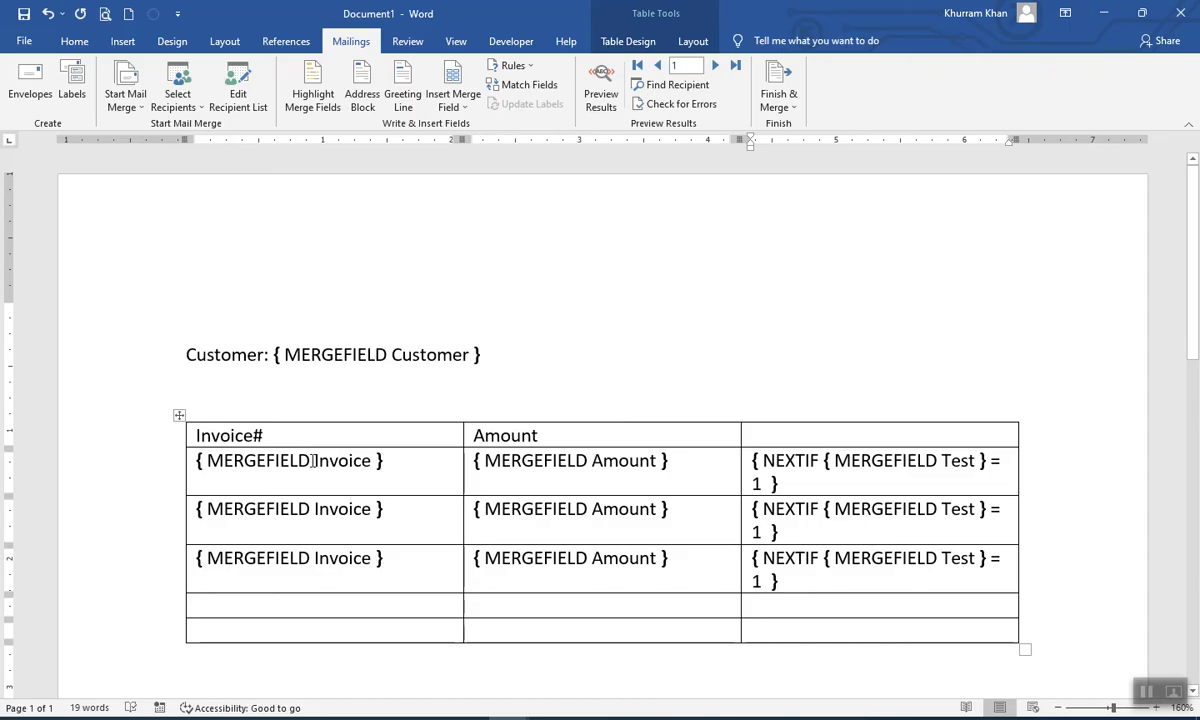
key(alt+F9)
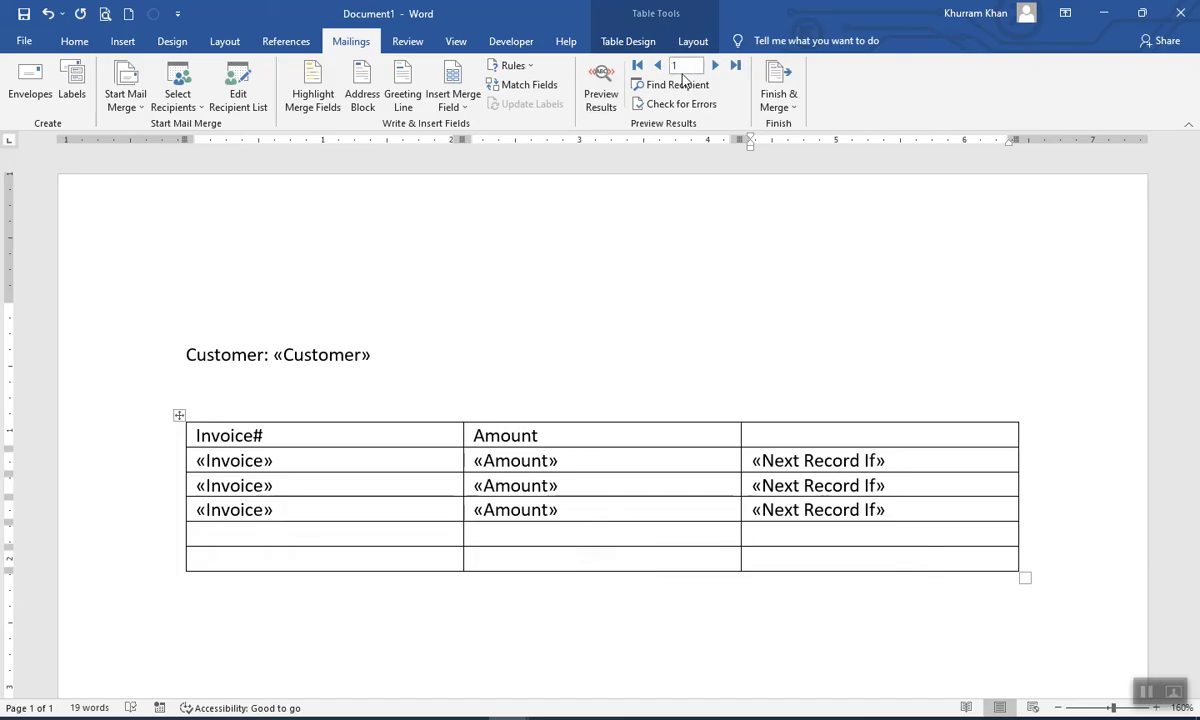
Preview the merge results for records 1 to 3, return to the first record, and turn the preview off
click(601, 83)
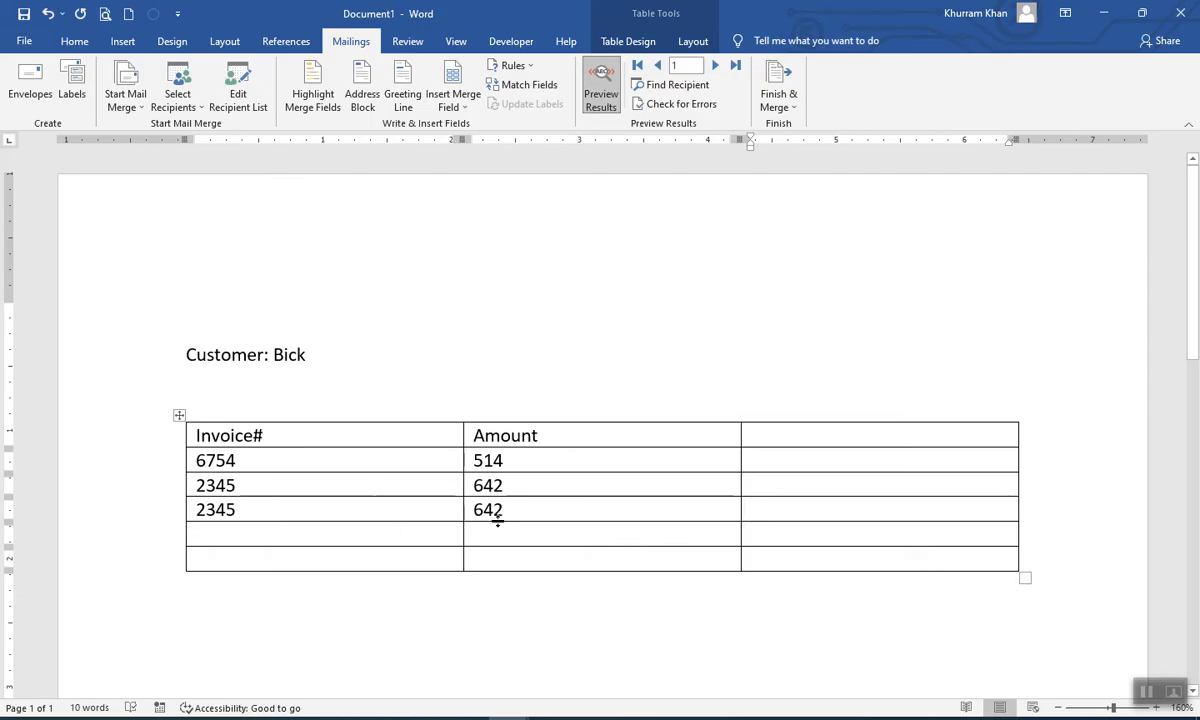
click(714, 66)
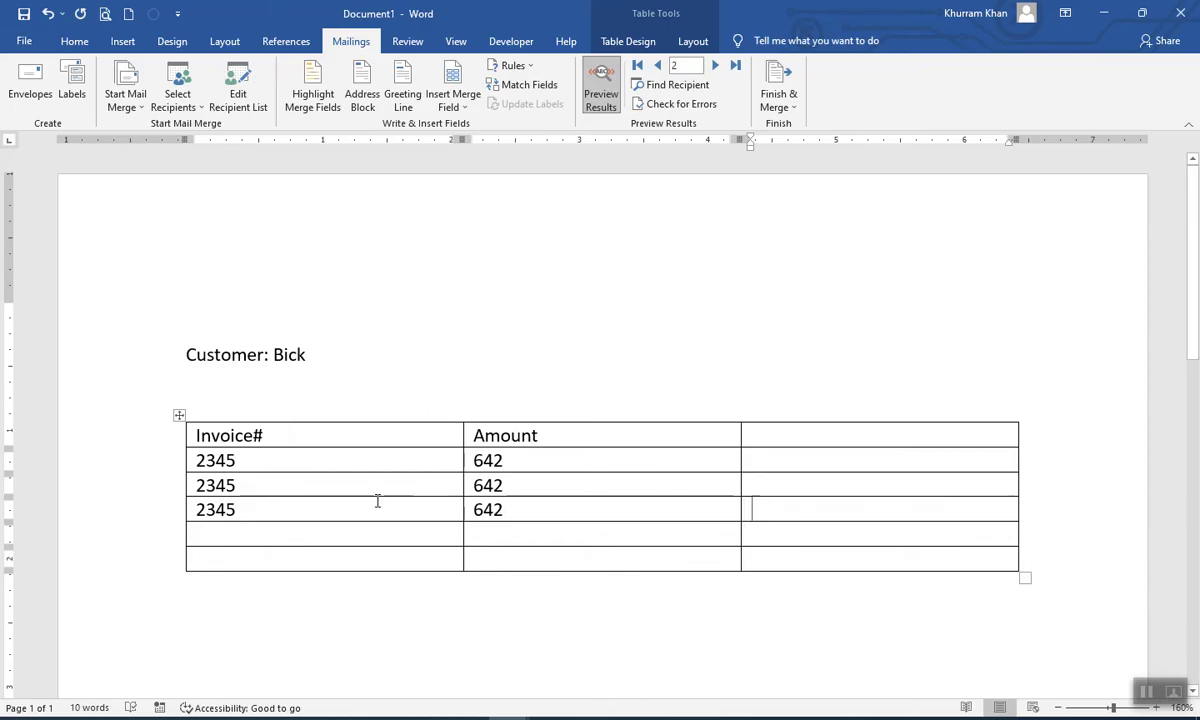
click(716, 66)
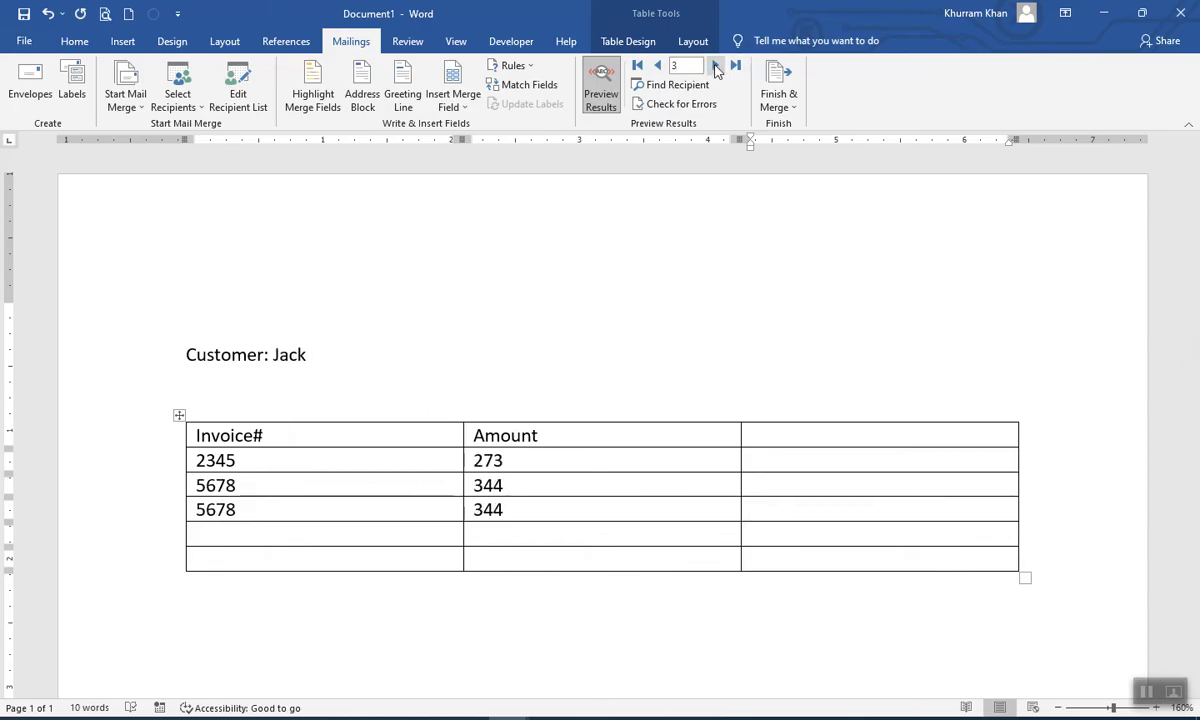
click(658, 66)
click(658, 66)
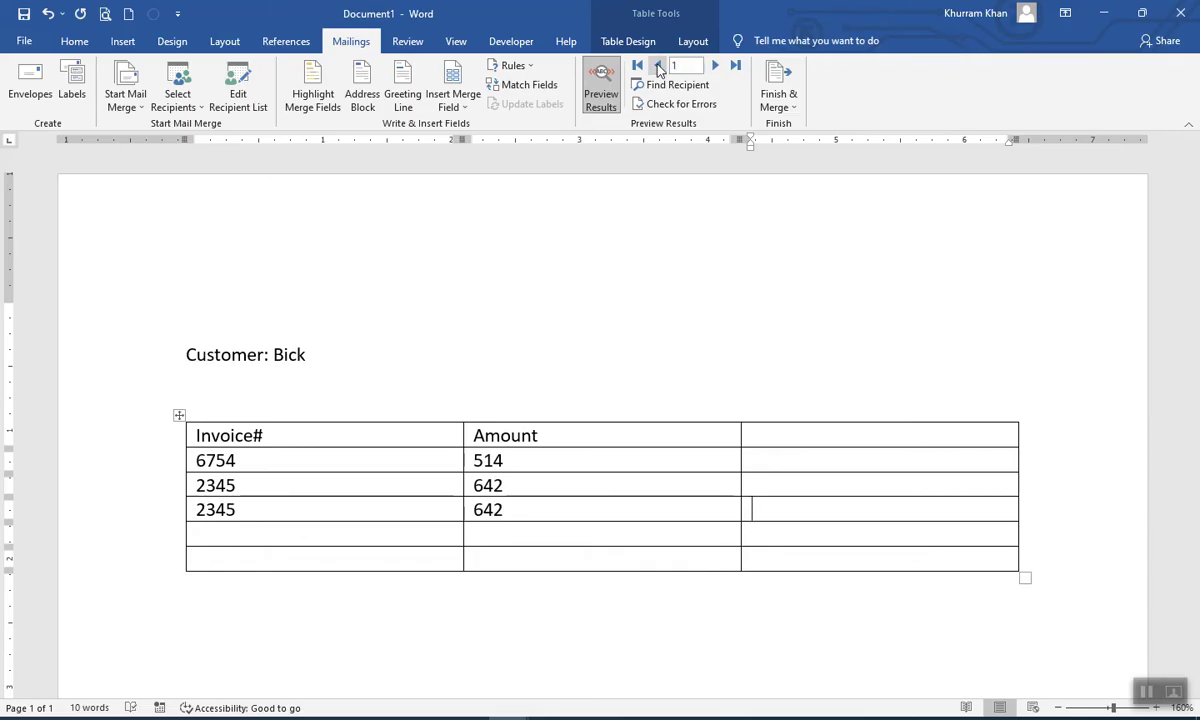
click(601, 90)
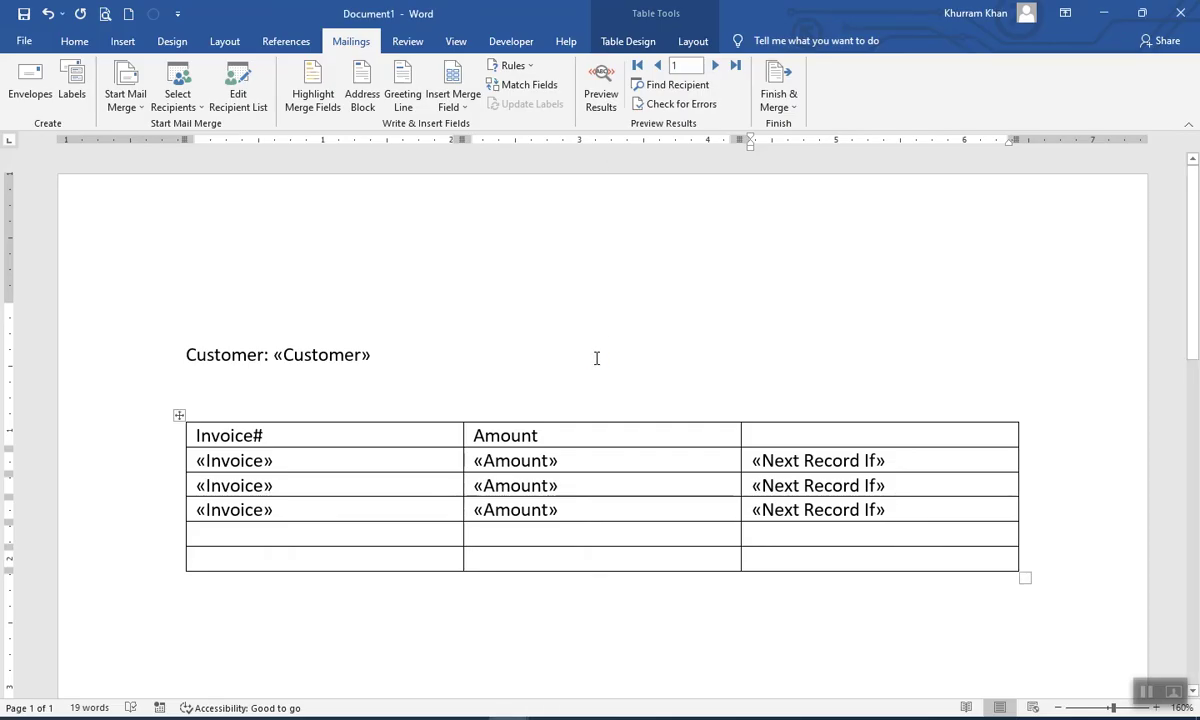
Show the field codes and insert a SET ID1 field before the NEXTIF field in the second row's third cell
key(alt+F9)
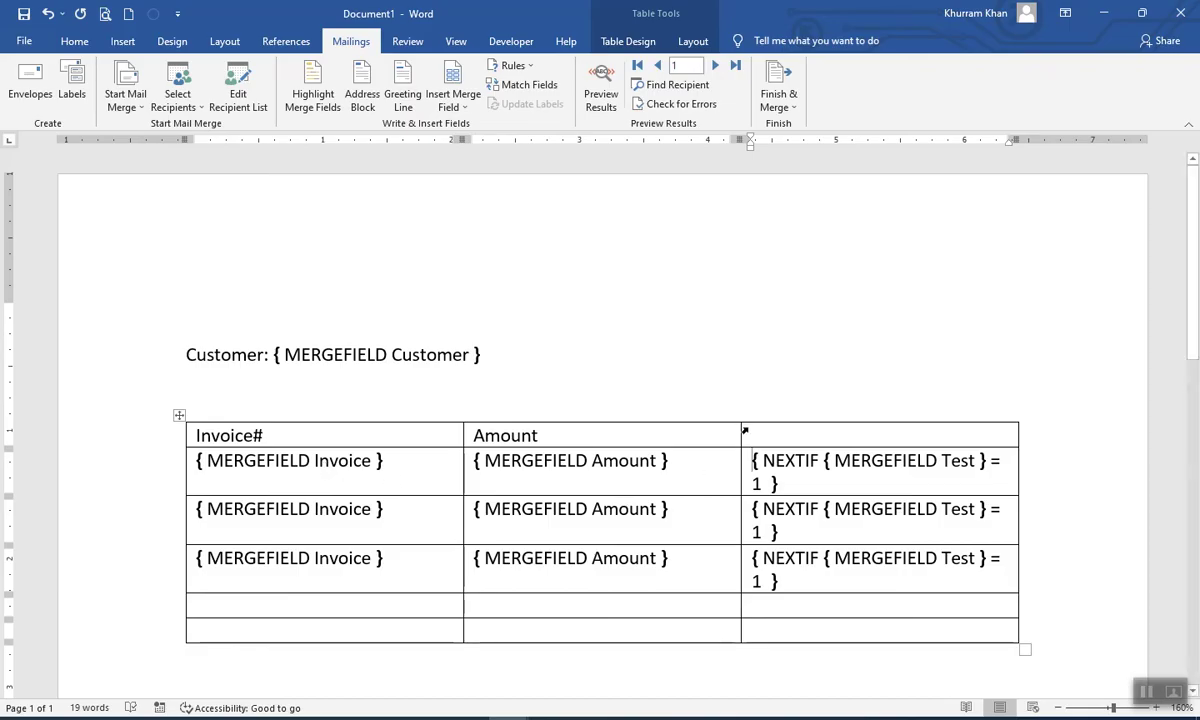
mouse_move(745, 409)
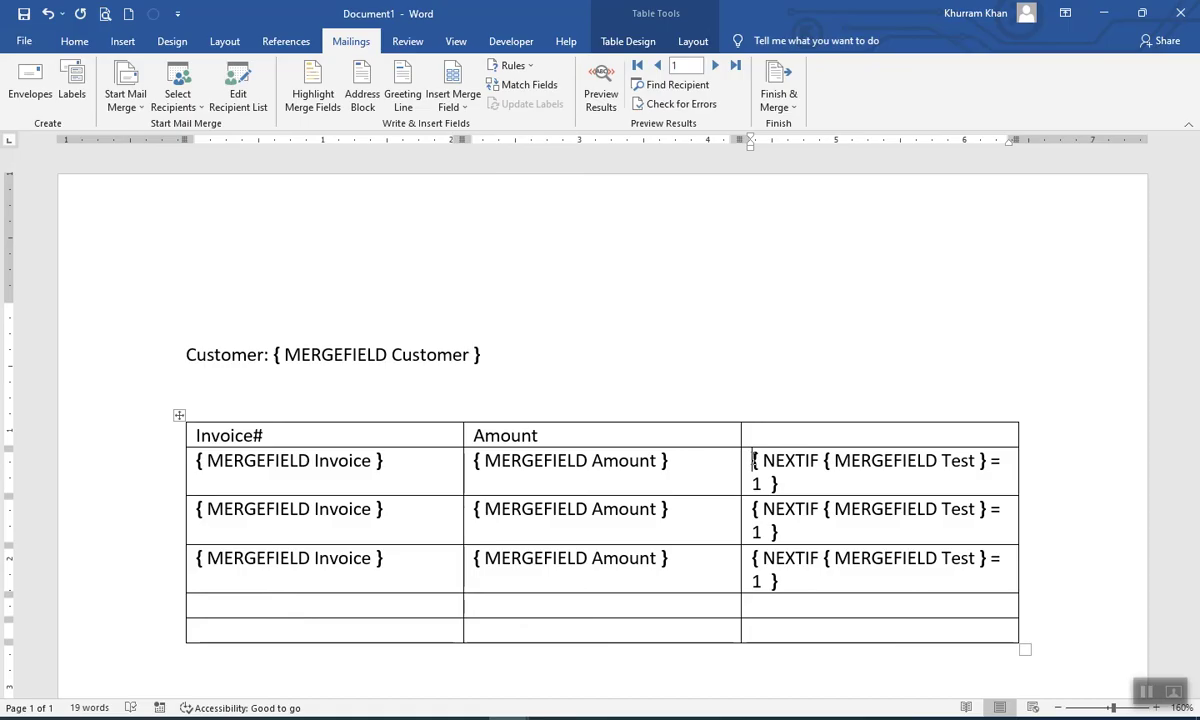
key(ctrl+F9)
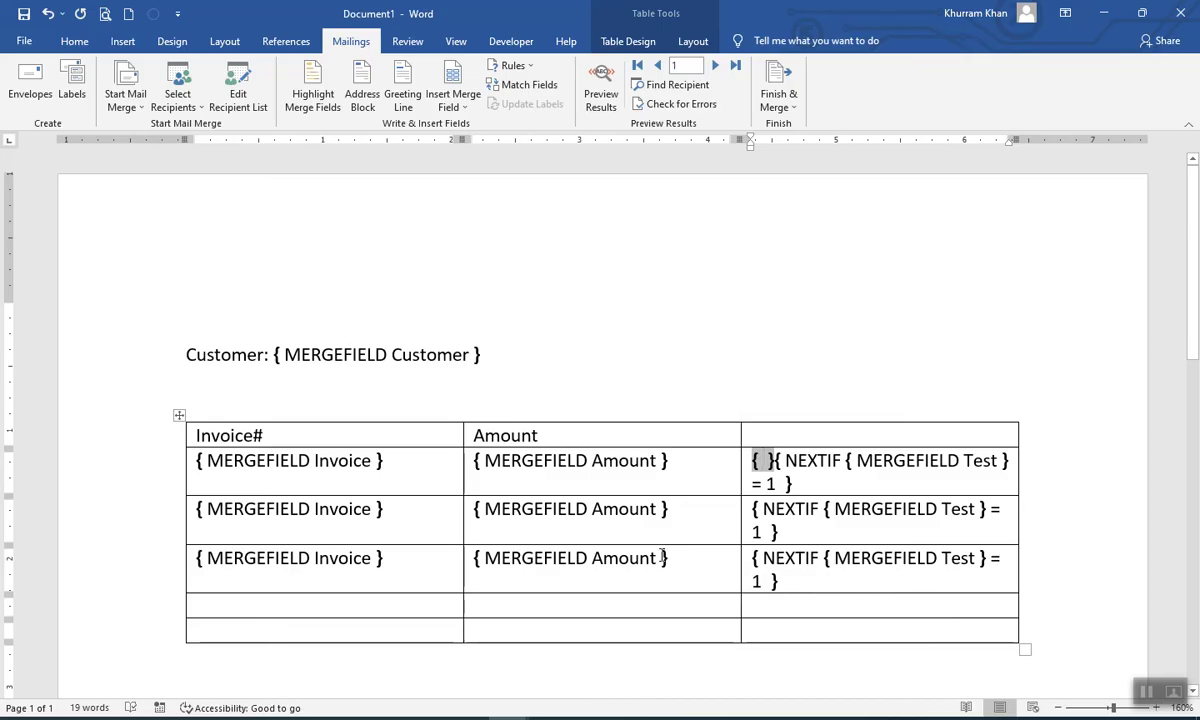
text(S)
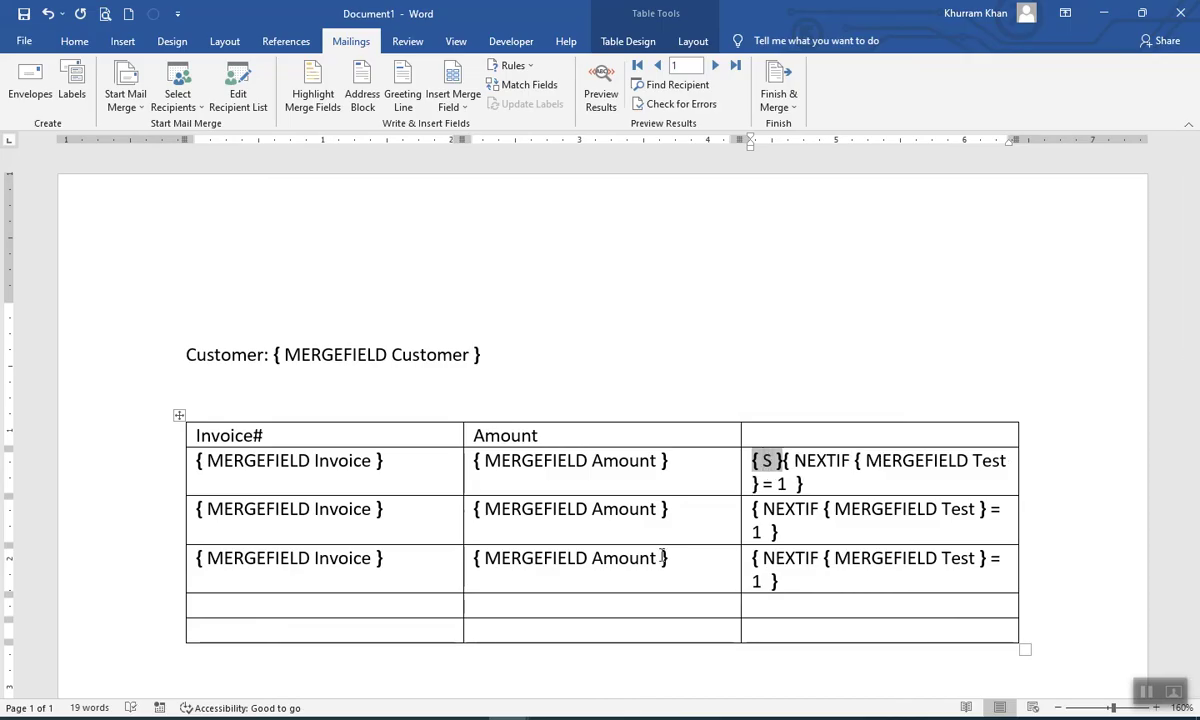
text(ET)
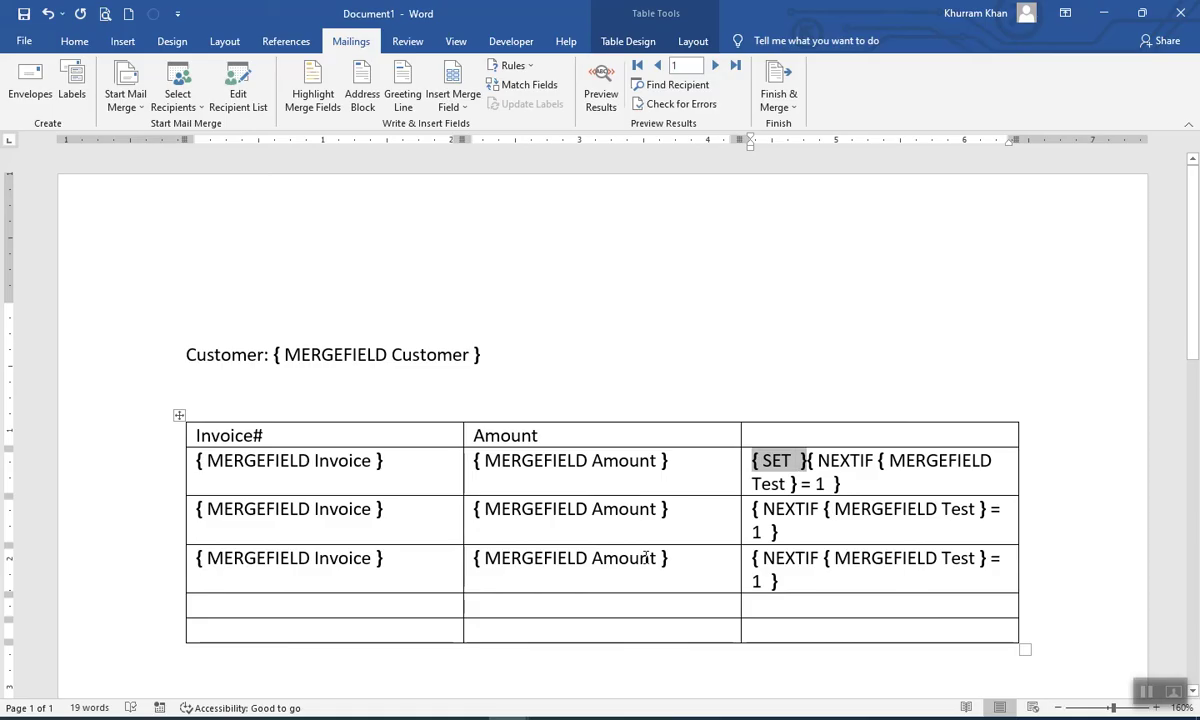
text(I)
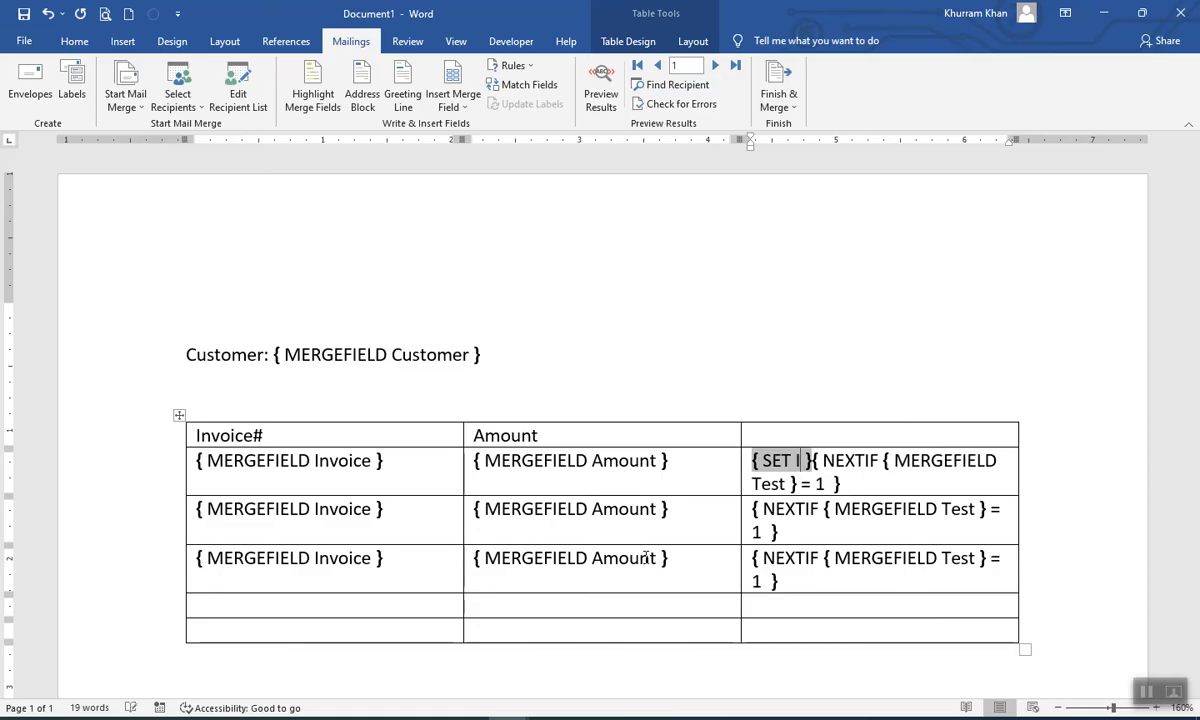
text(DS)
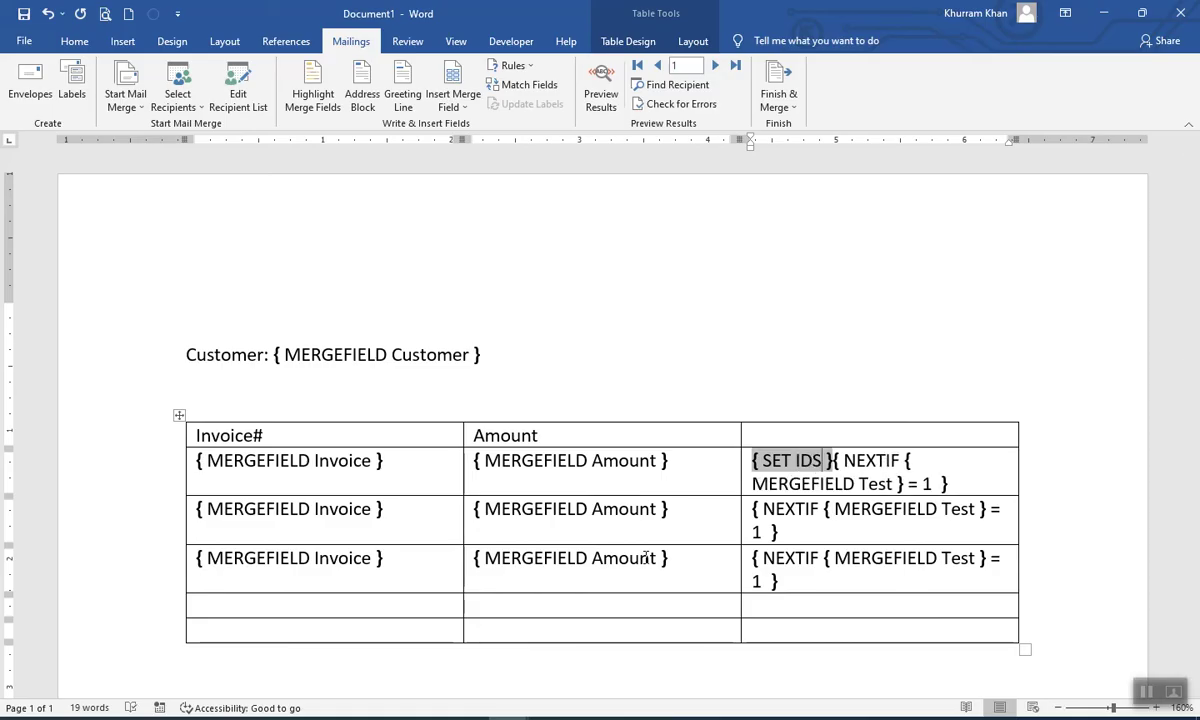
key(BackSpace)
text(1)
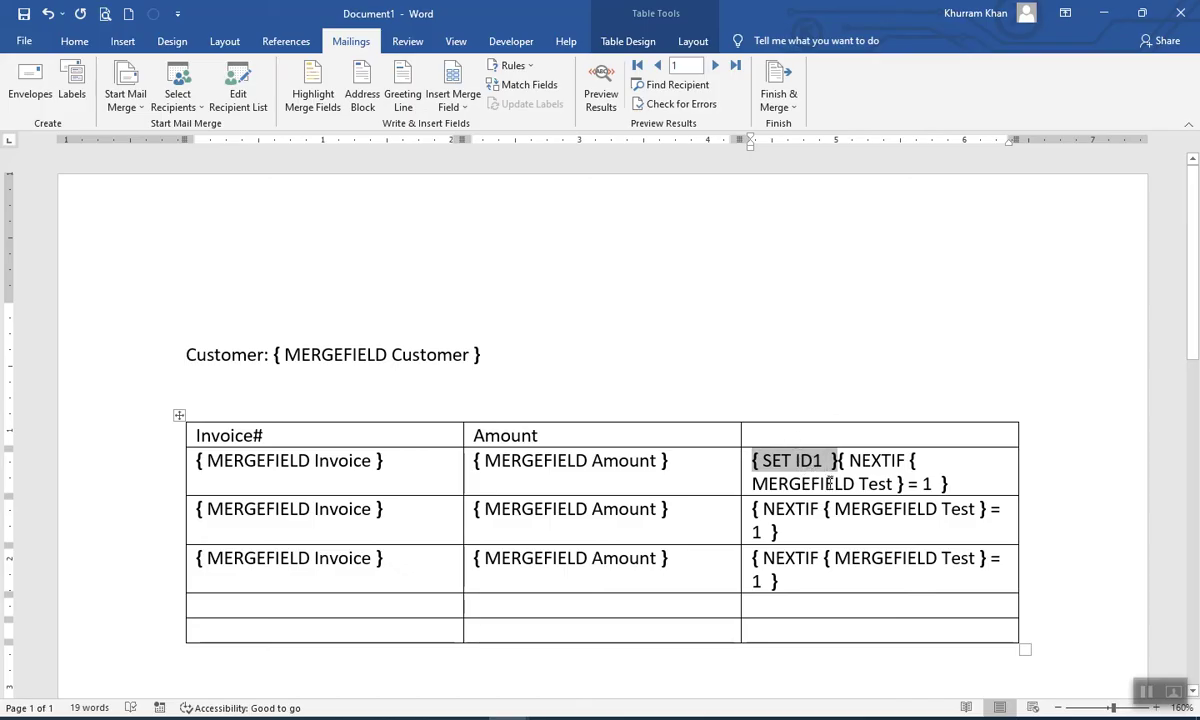
Give the SET ID1 field a value in double quotes containing the Invoice merge field
text(")
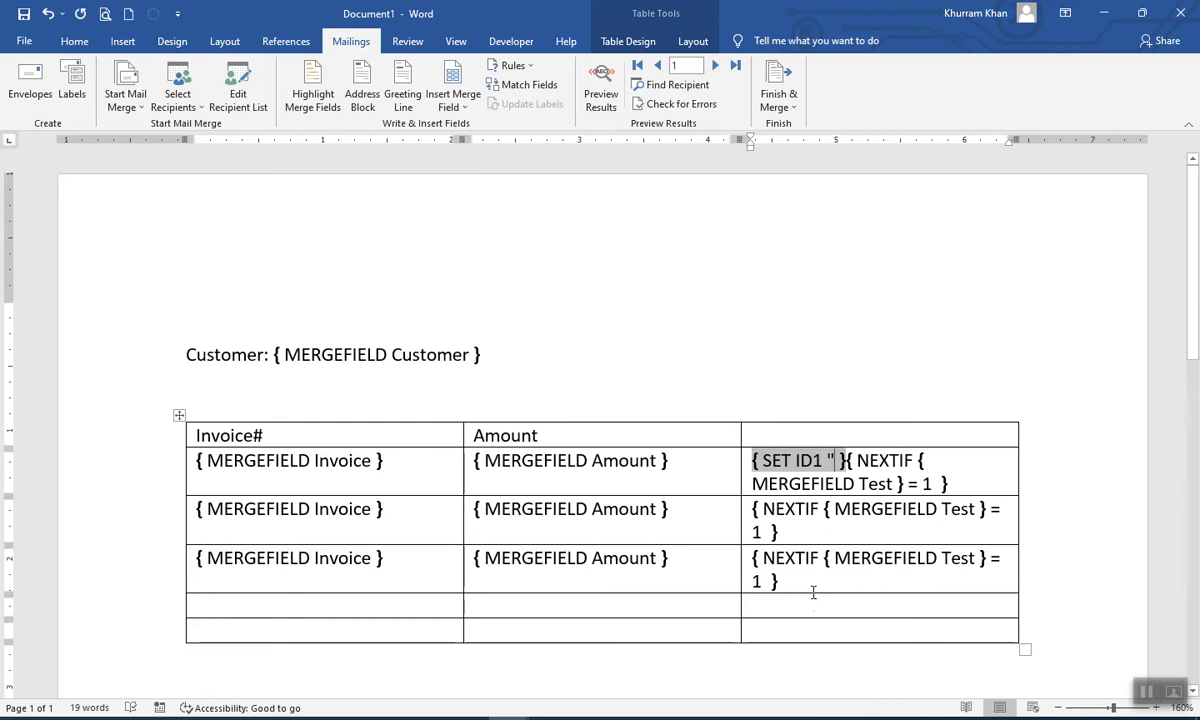
text(")
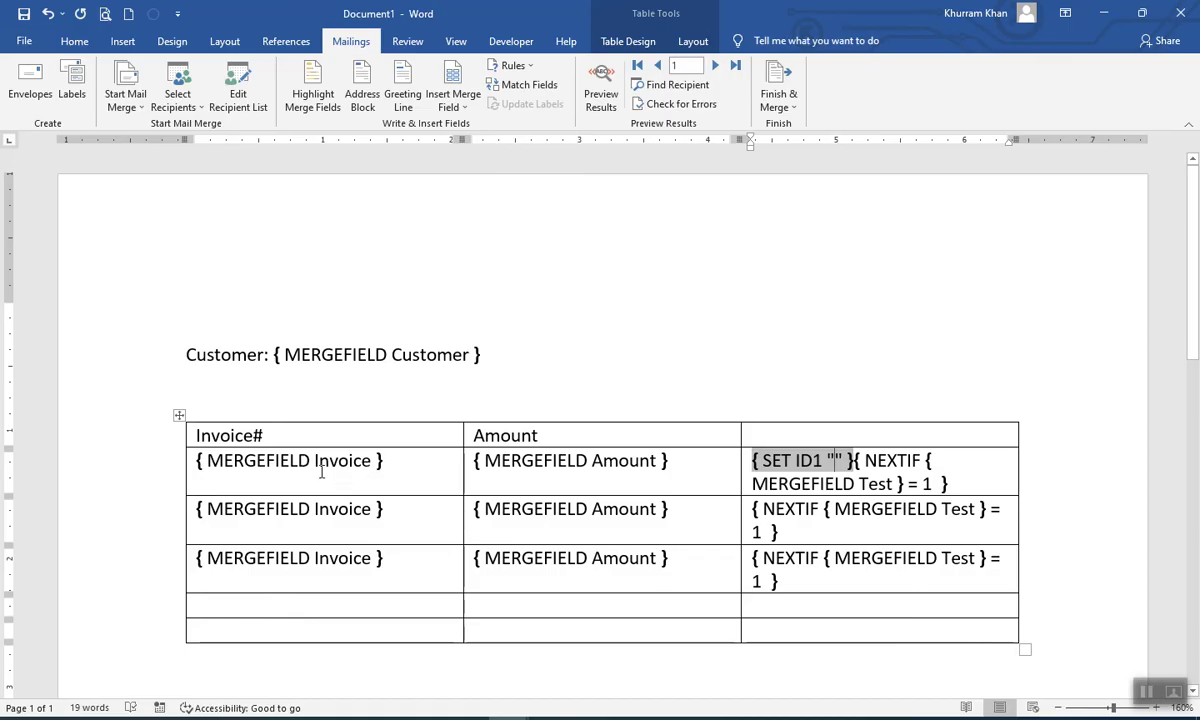
click(453, 104)
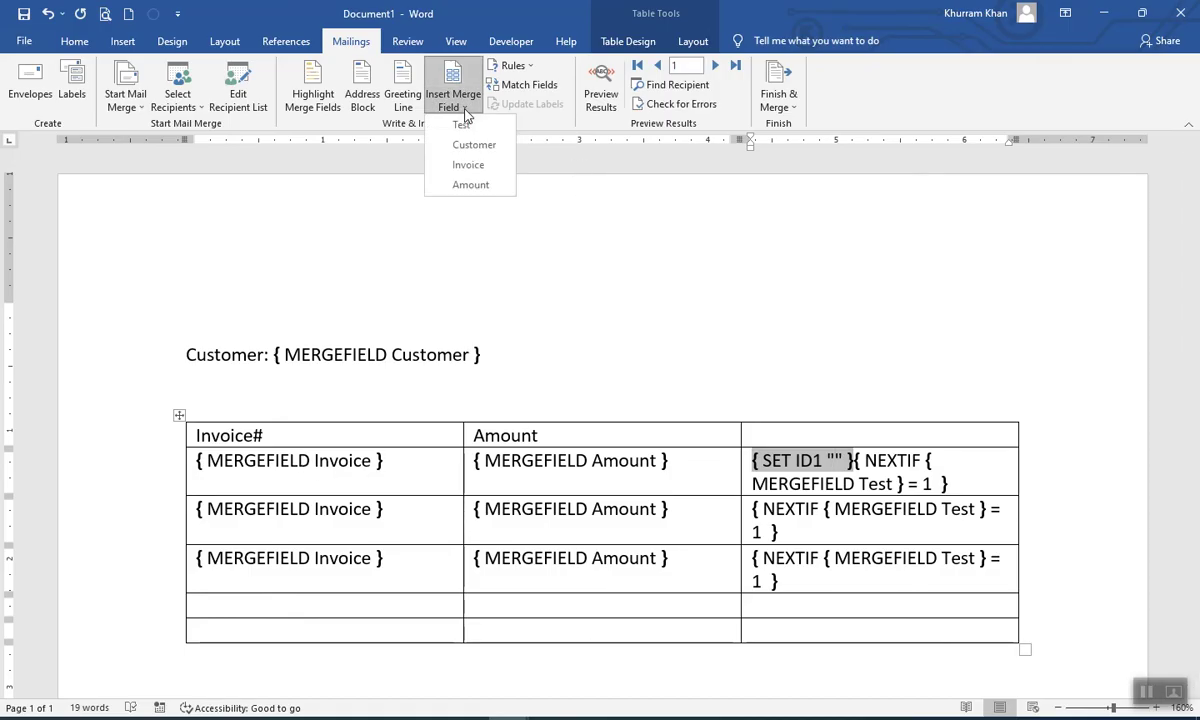
click(470, 167)
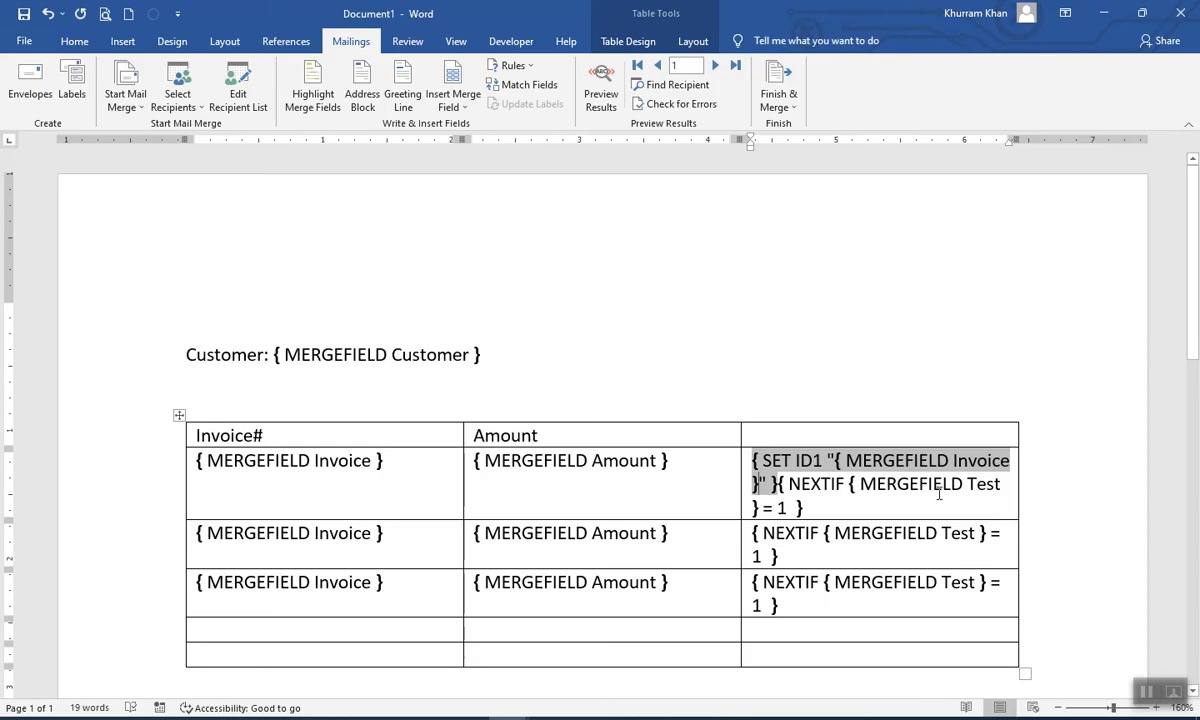
Insert a SET ID2 field after the NEXTIF field in the second row's third cell, with the Invoice merge field in double quotes as its value
click(823, 508)
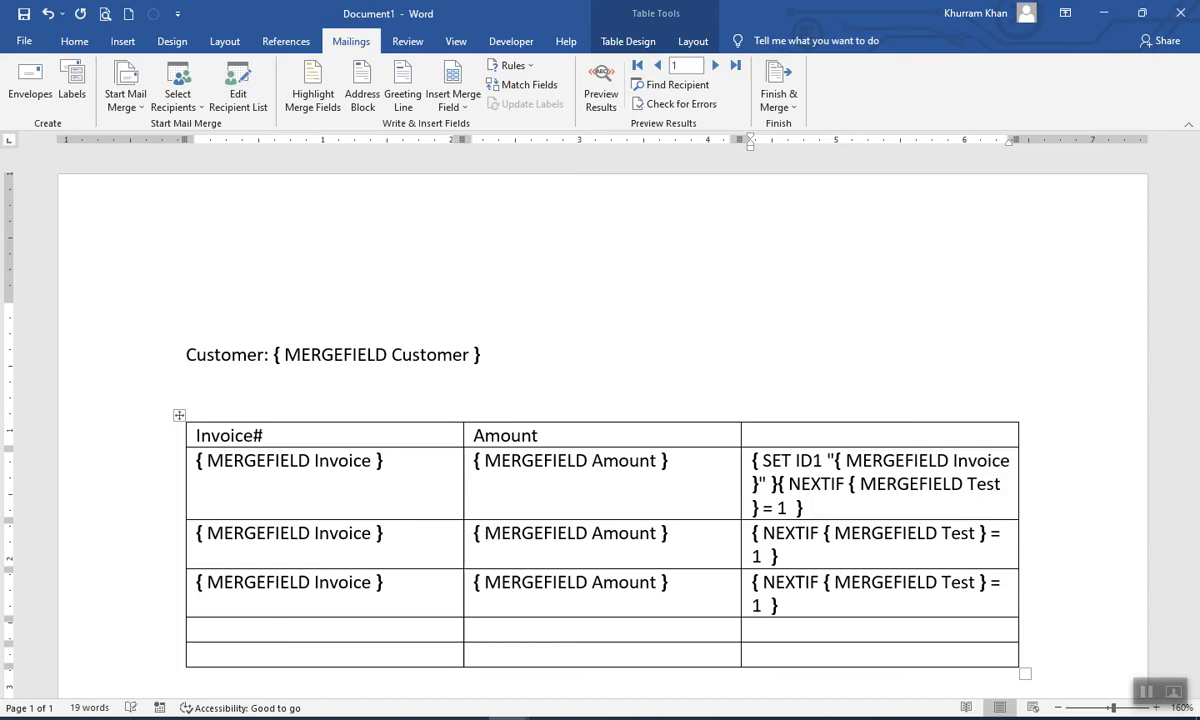
key(ctrl+F9)
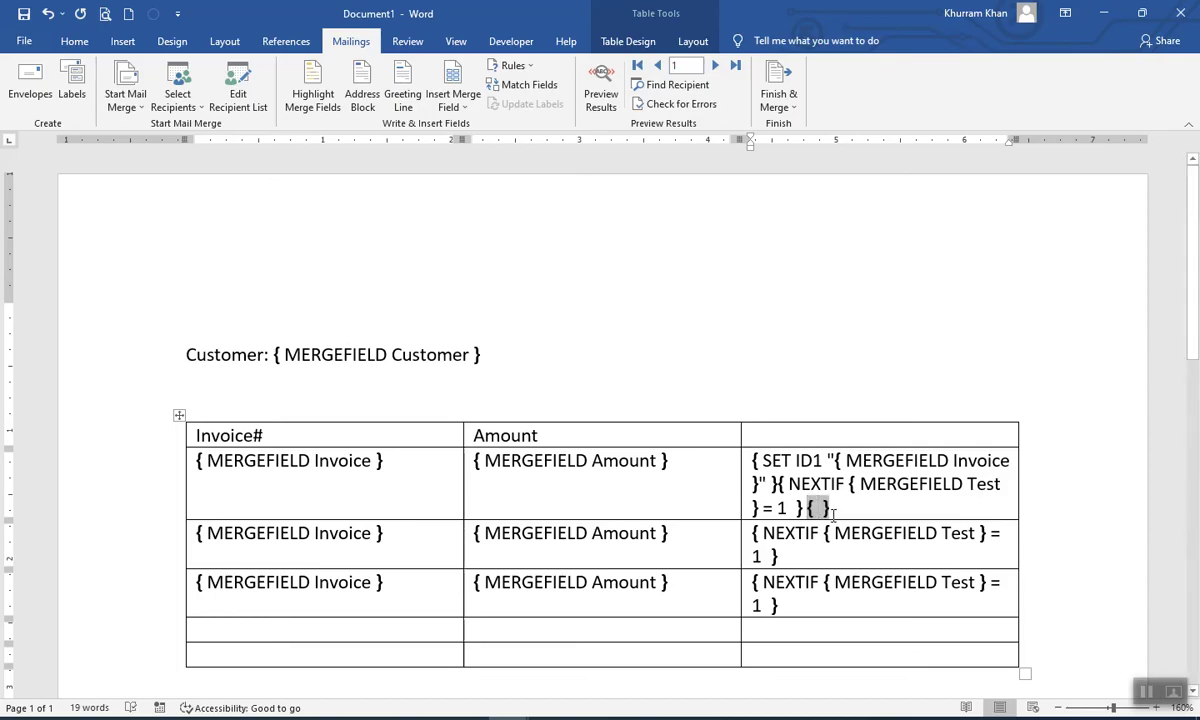
text(SET )
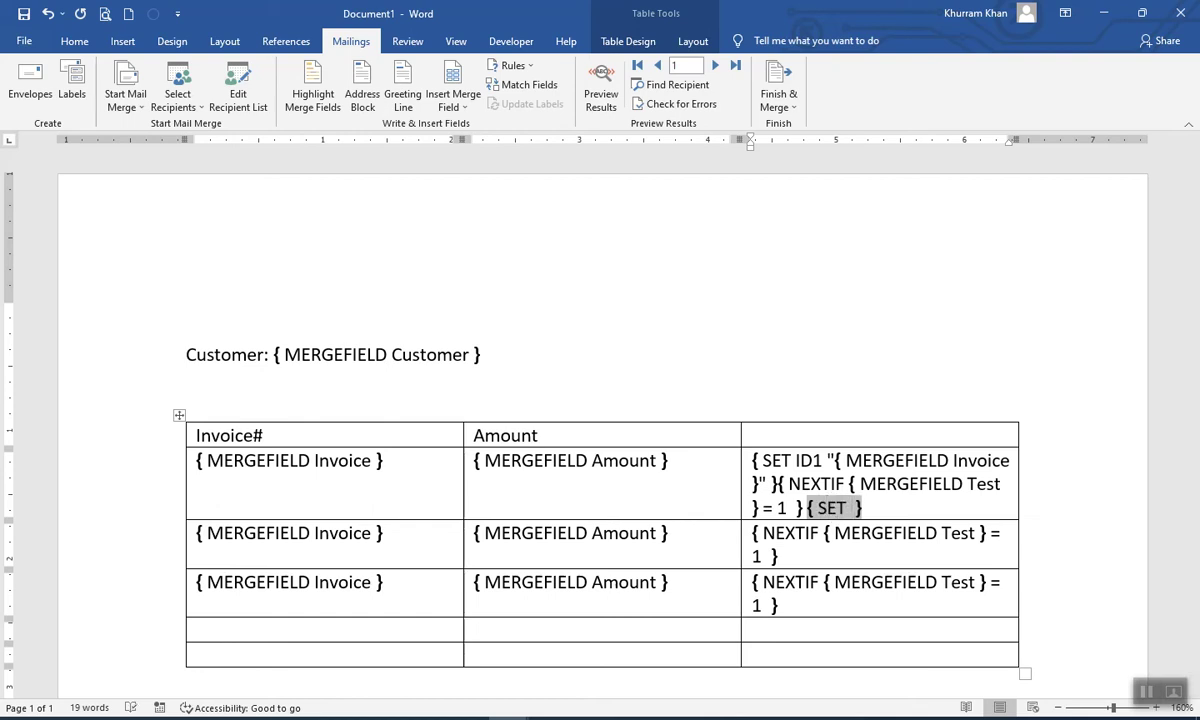
text(ID2)
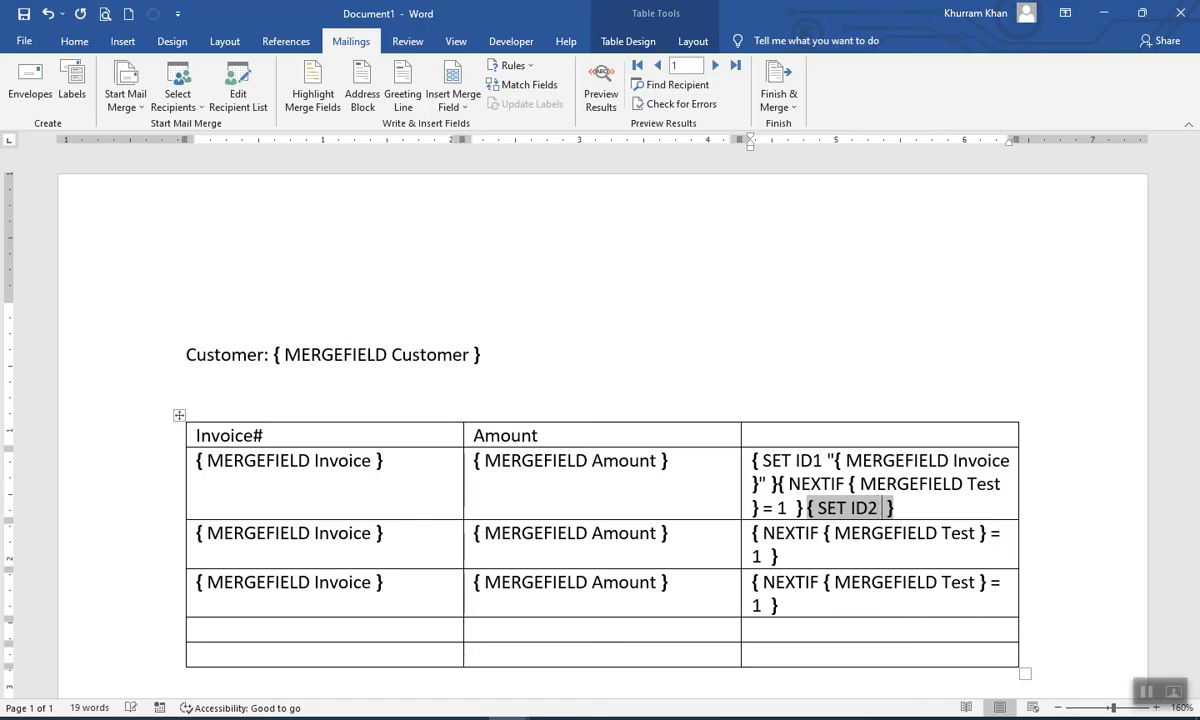
text( "")
click(463, 107)
click(472, 163)
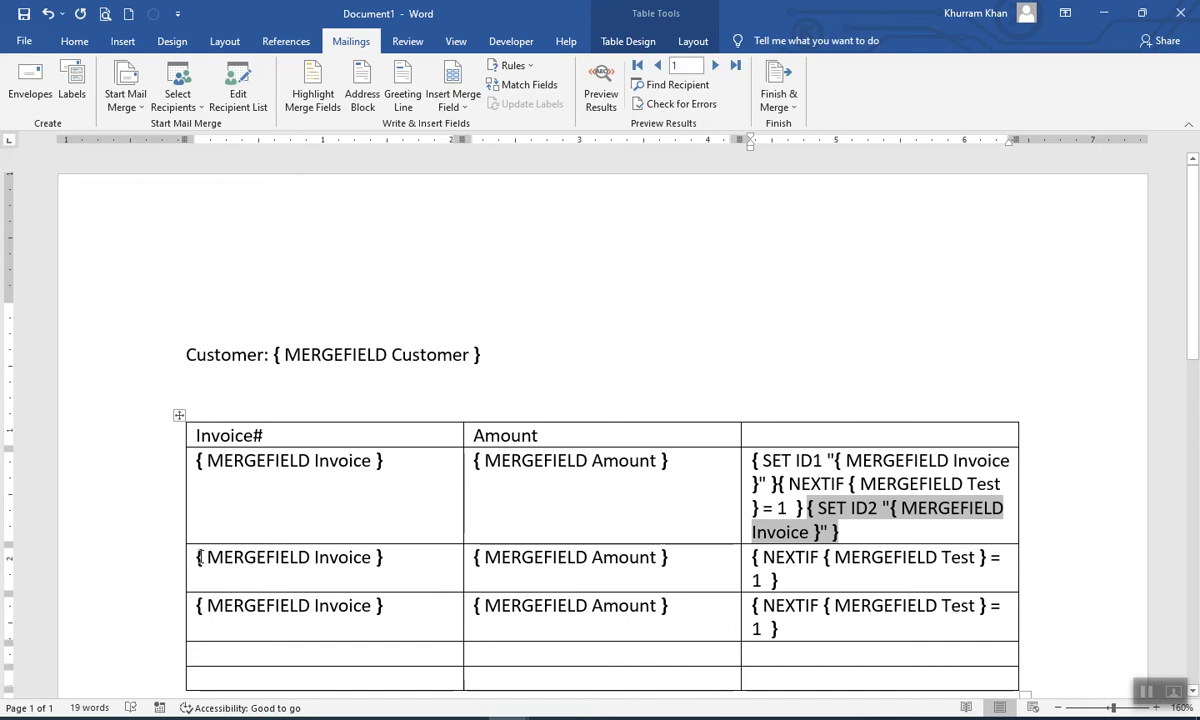
Clear the contents of the table's third and fourth rows, and insert ID1 and ID2 fields in the third row's first cell
drag(198, 557, 811, 634)
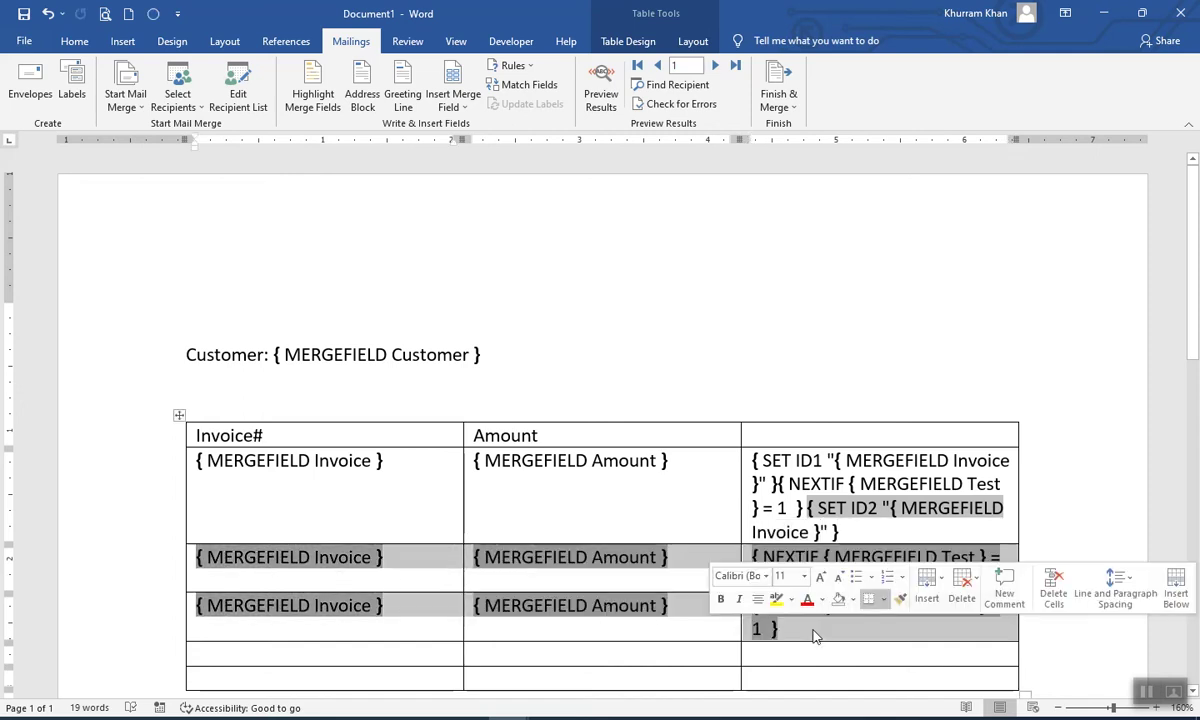
key(Delete)
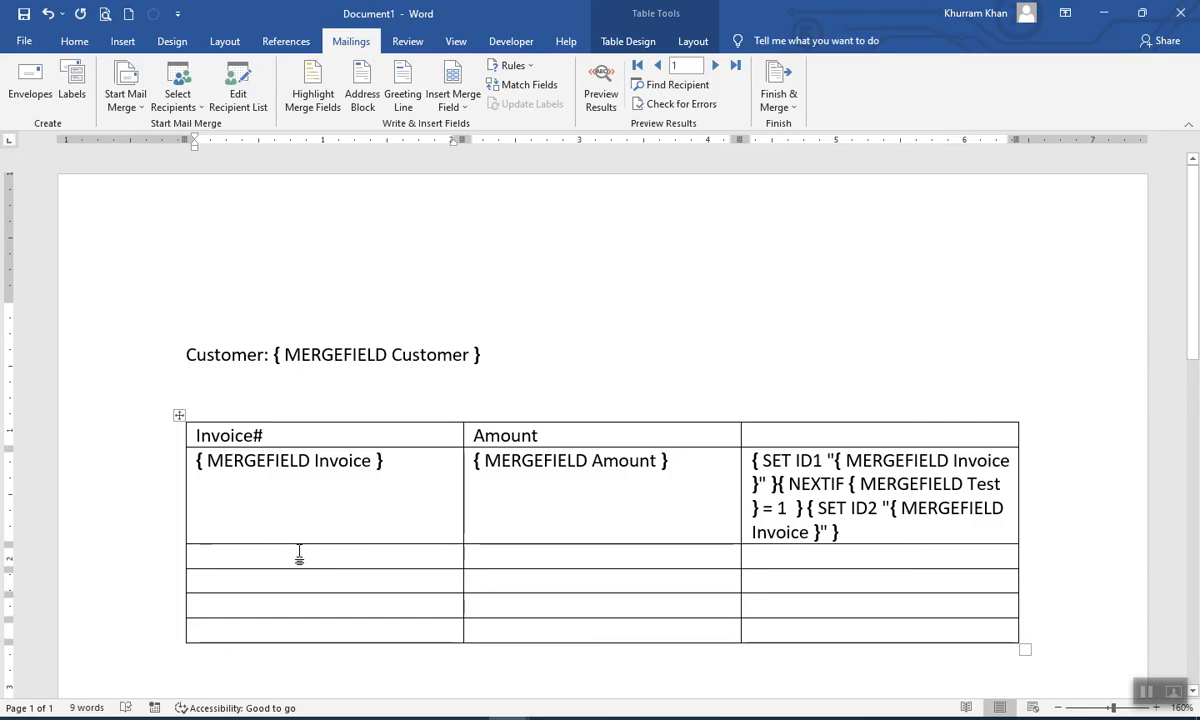
key(ctrl+F9)
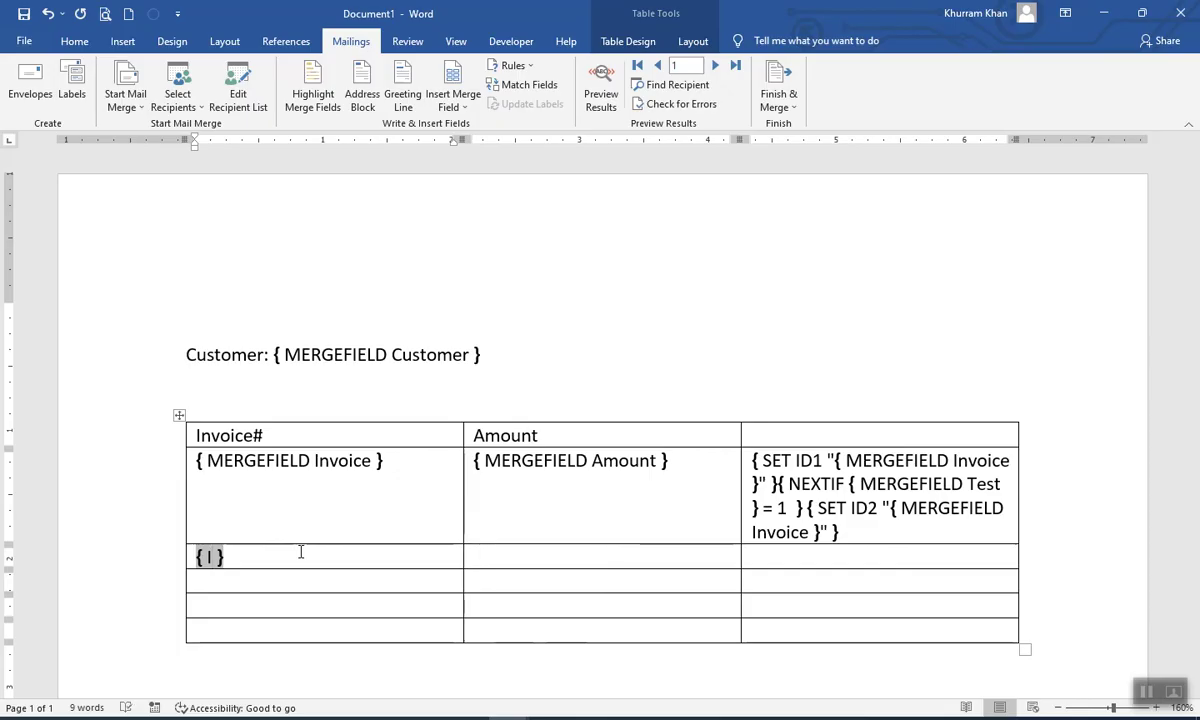
text(ID1)
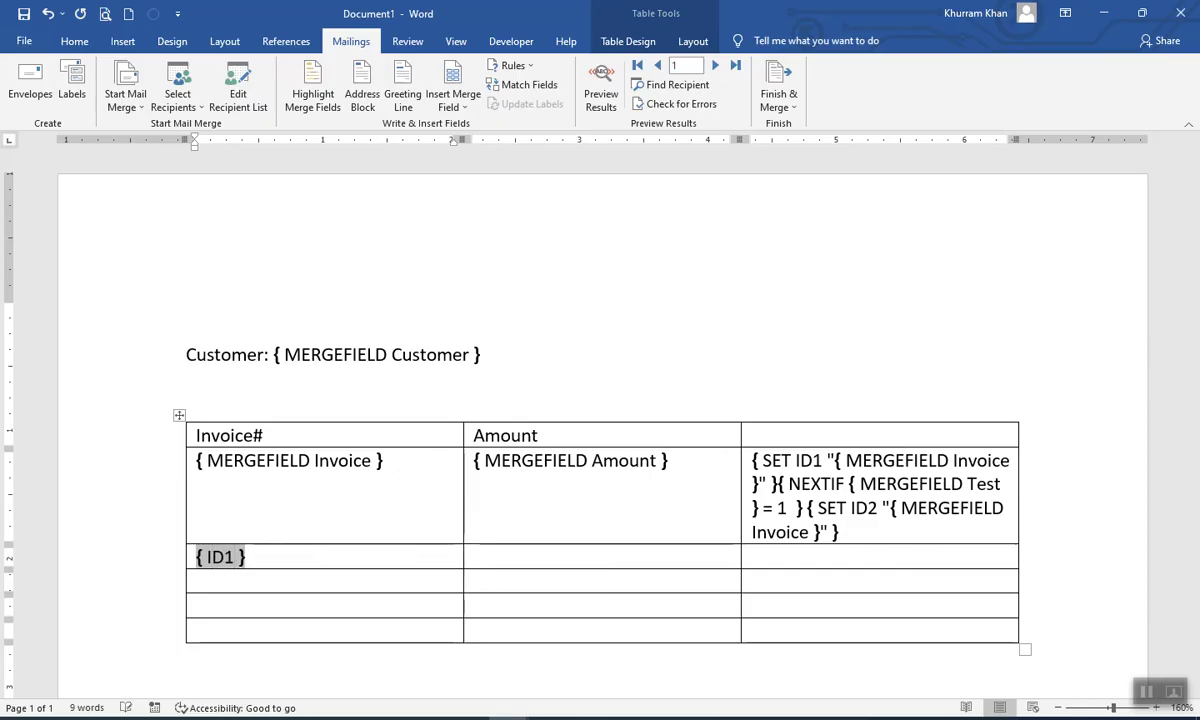
click(280, 556)
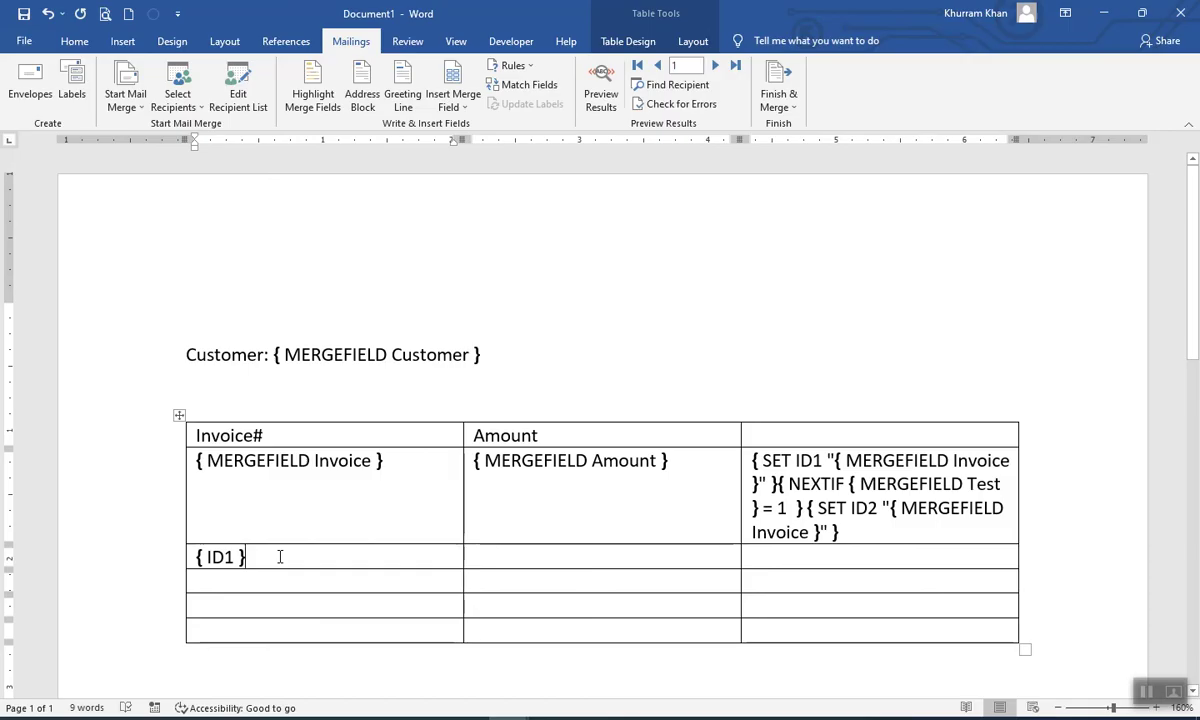
key(ctrl+F9)
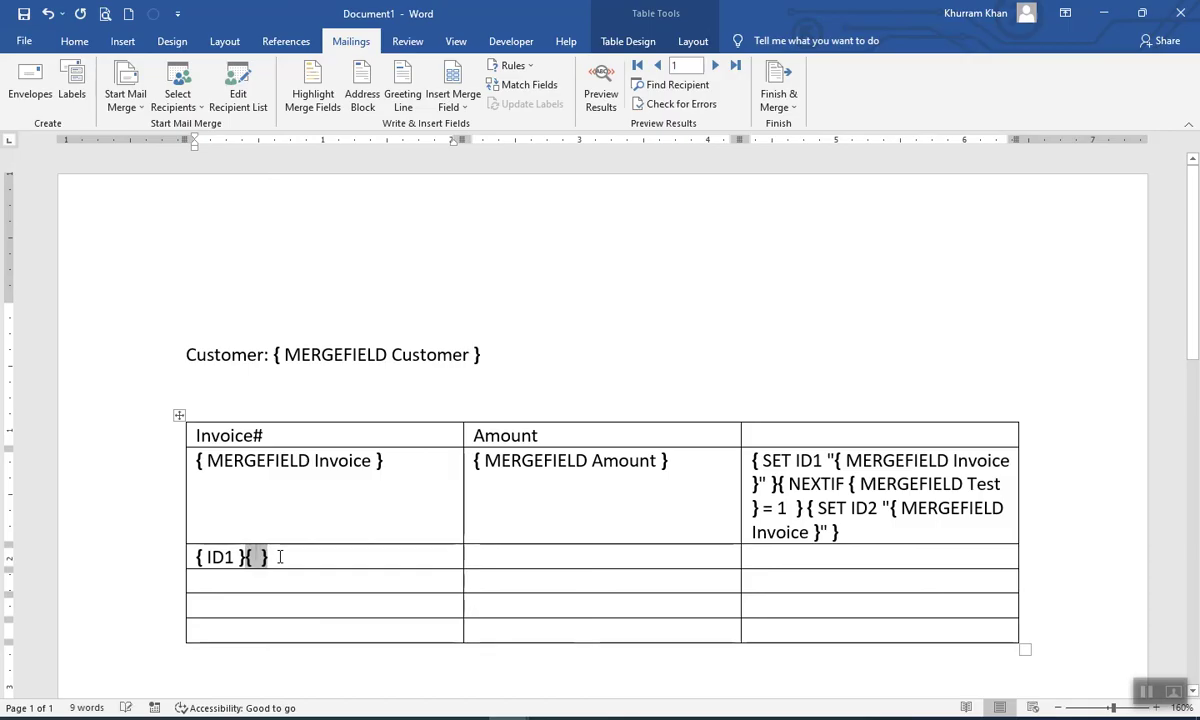
text(I)
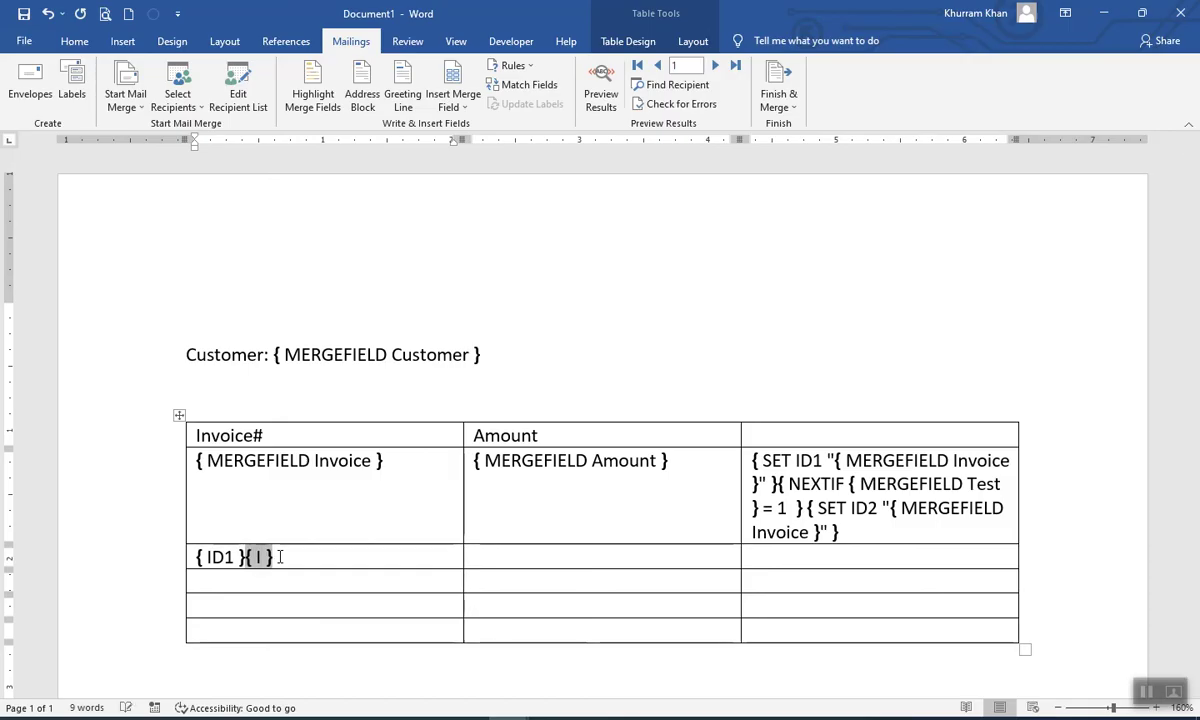
text(D2)
Preview the merge results, separate the ID1 and ID2 fields with a space, and return to the field codes
click(438, 322)
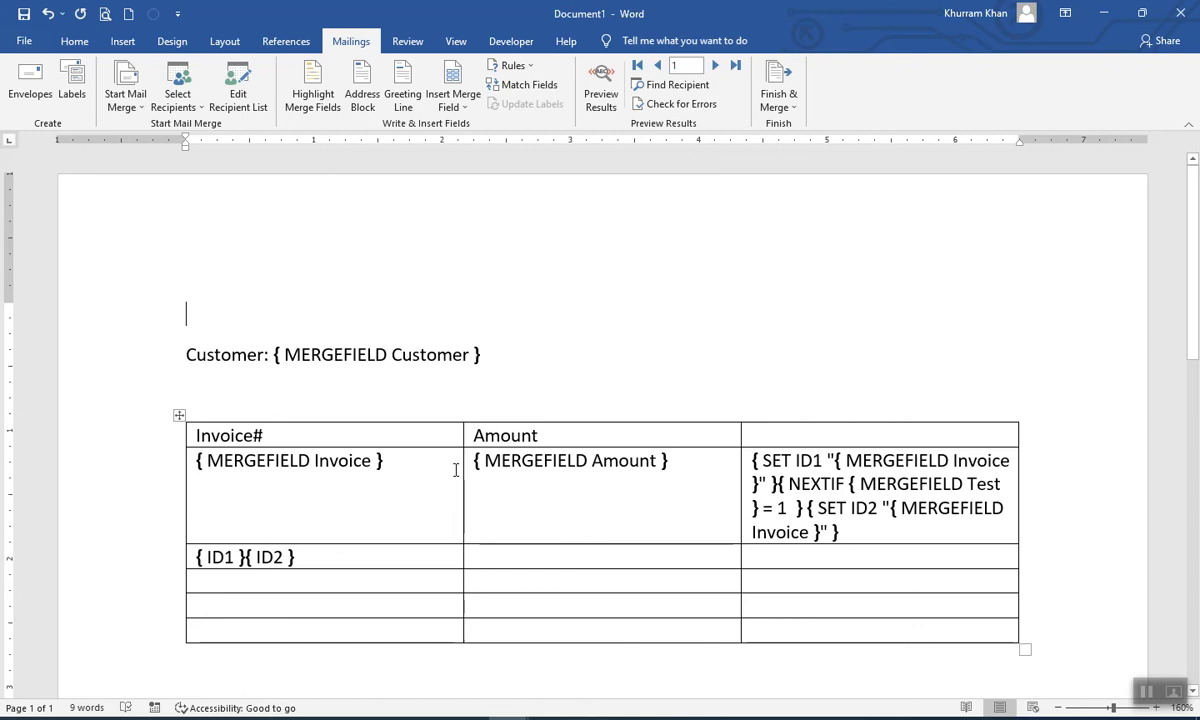
key(alt+F9)
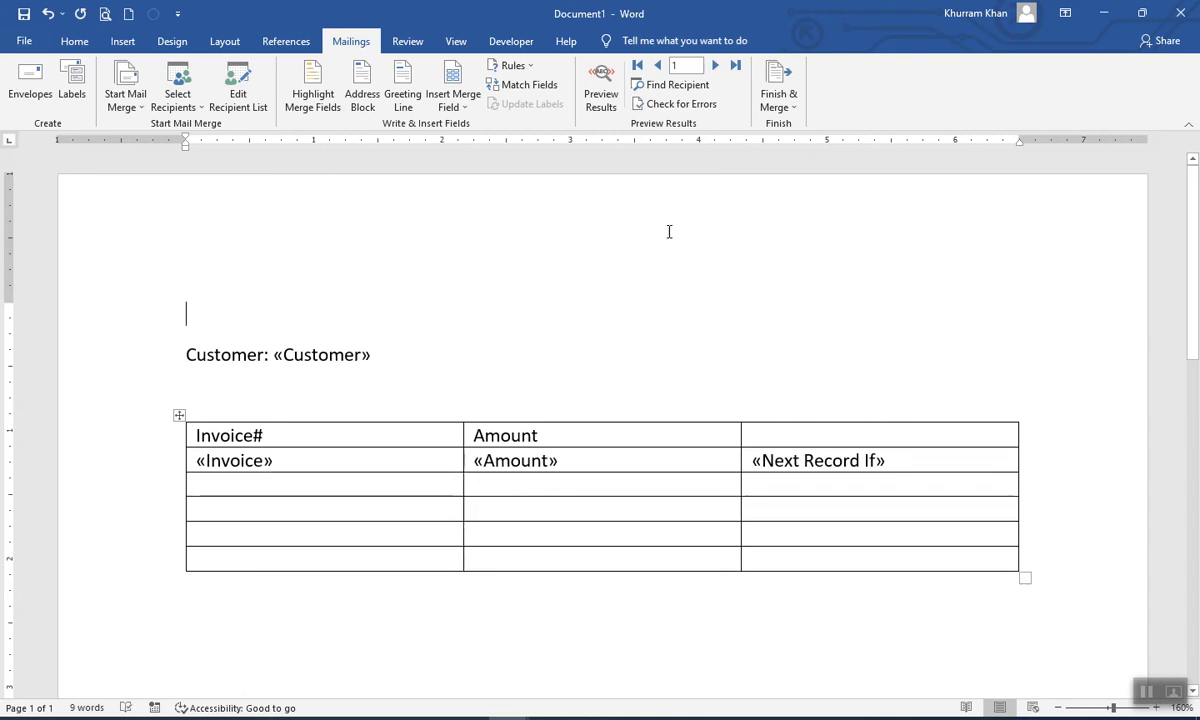
click(612, 104)
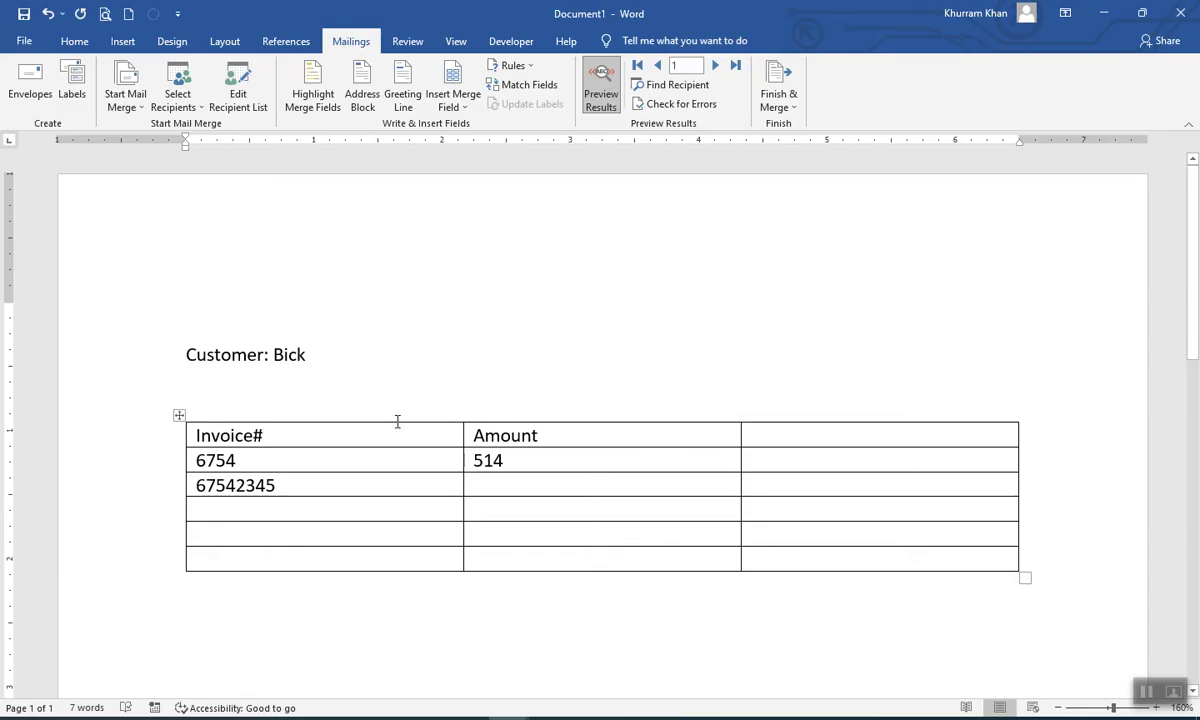
mouse_move(240, 486)
mouse_down()
mouse_move(278, 486)
mouse_move(241, 486)
mouse_up()
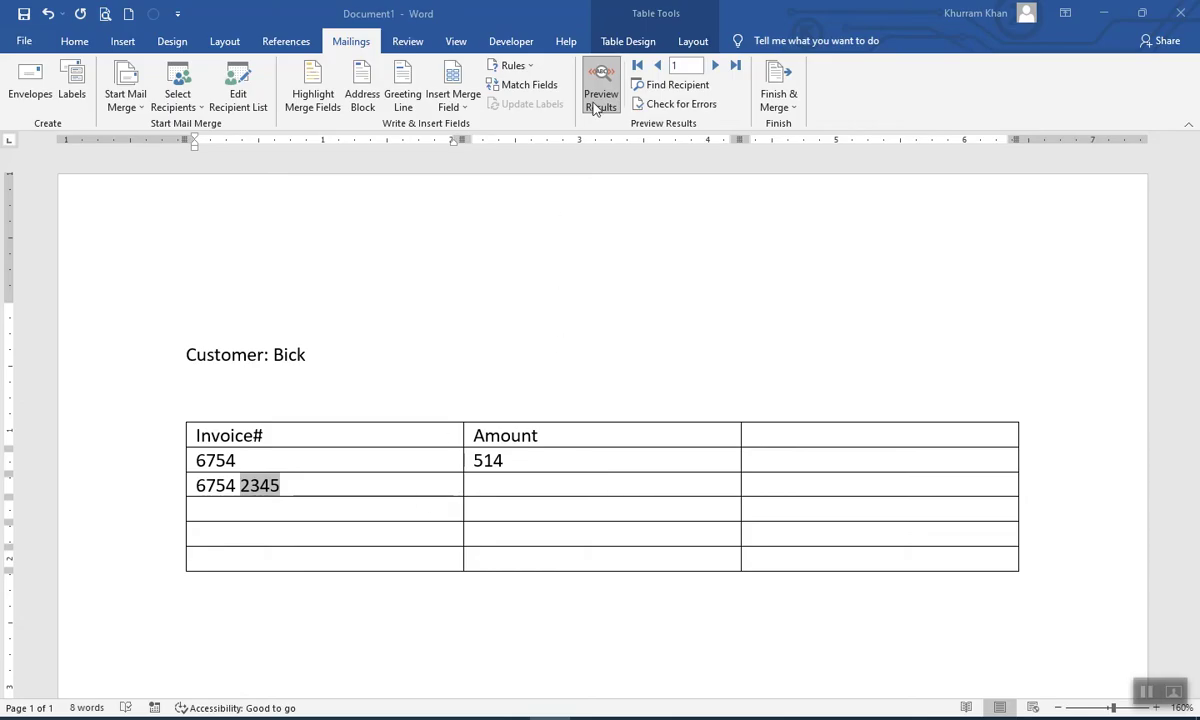
click(509, 484)
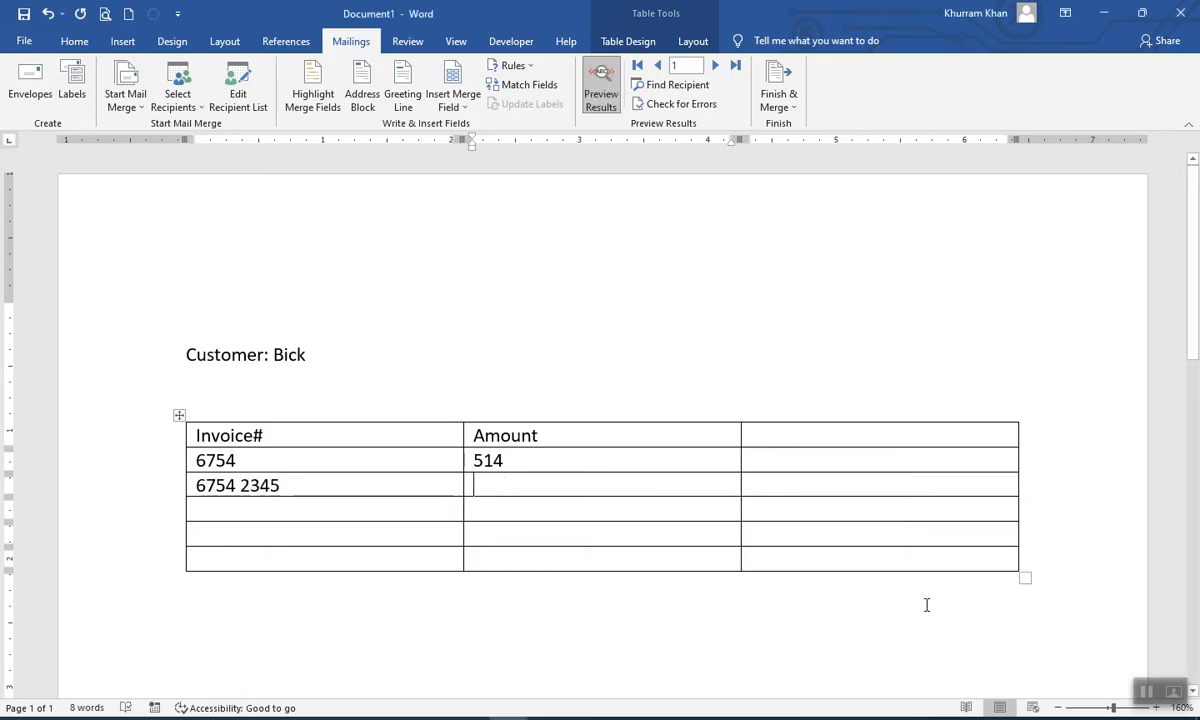
key(alt+F9)
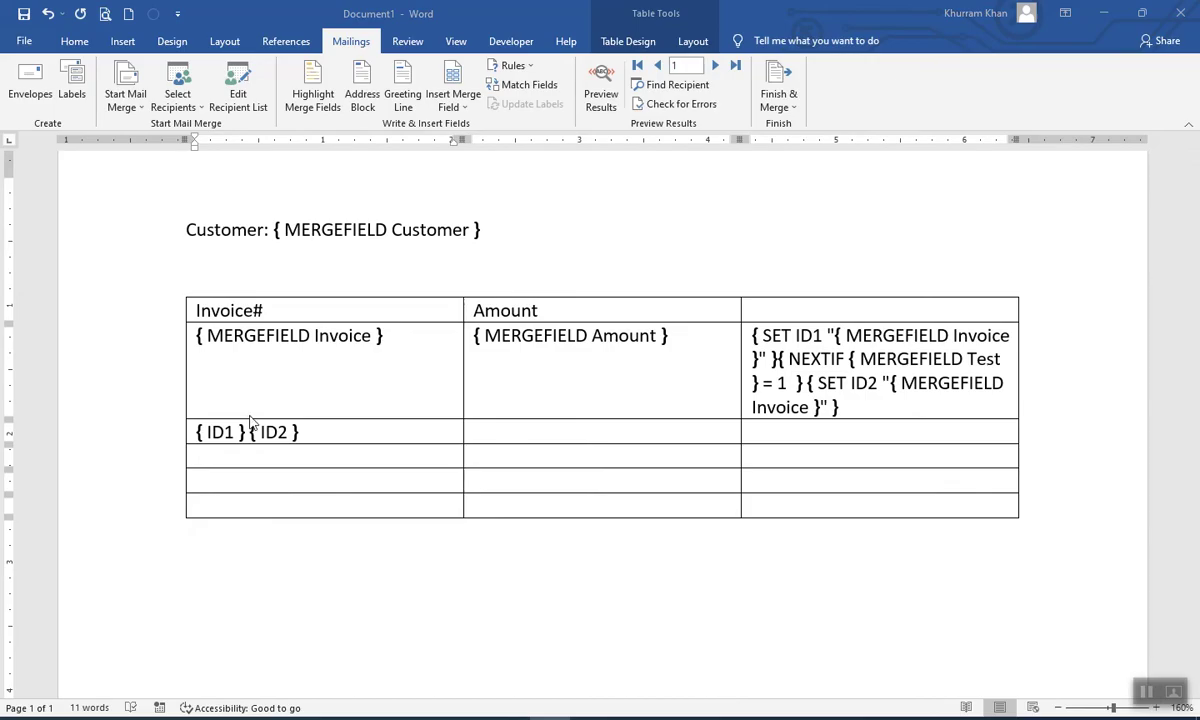
Insert an IF field in the third row's first cell and move the ID1 and ID2 fields inside it
click(214, 447)
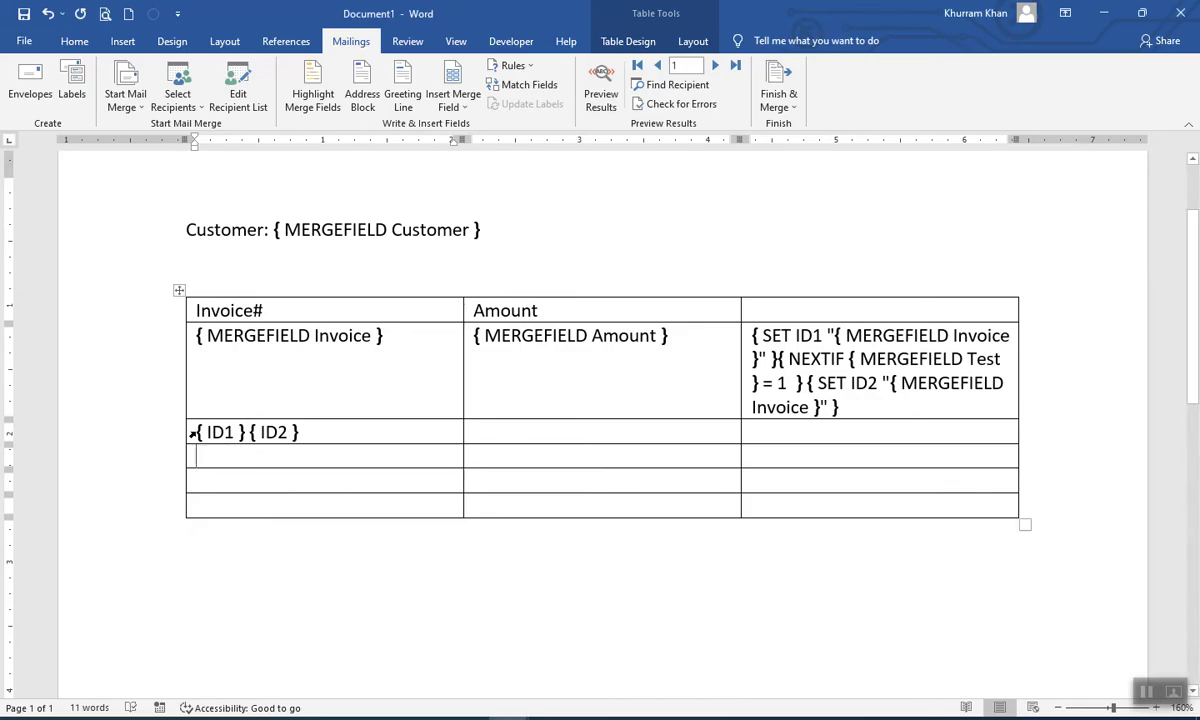
click(224, 433)
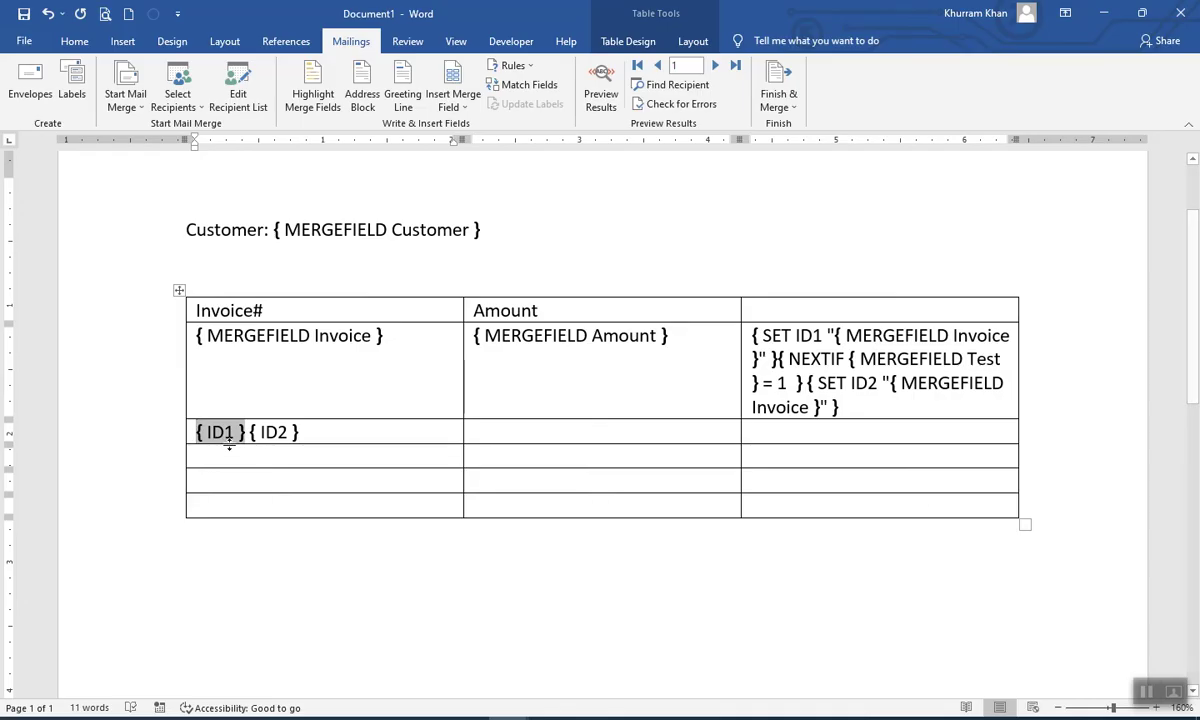
key(Left)
key(ctrl+F9)
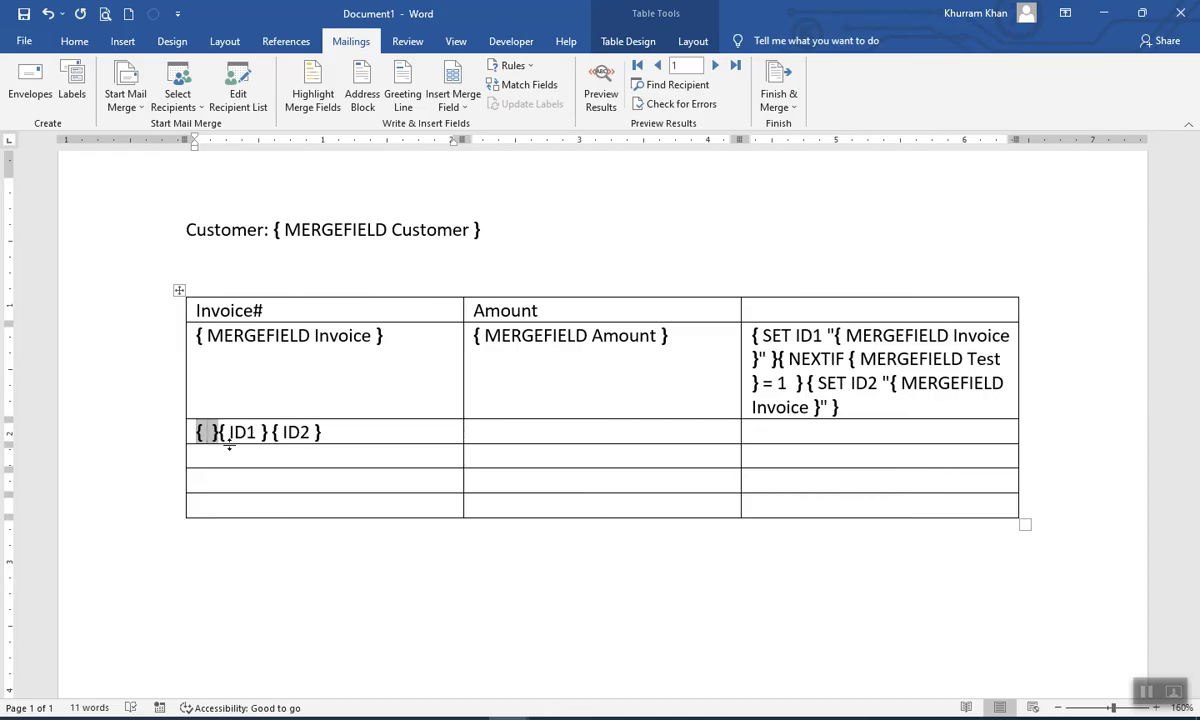
text(IF)
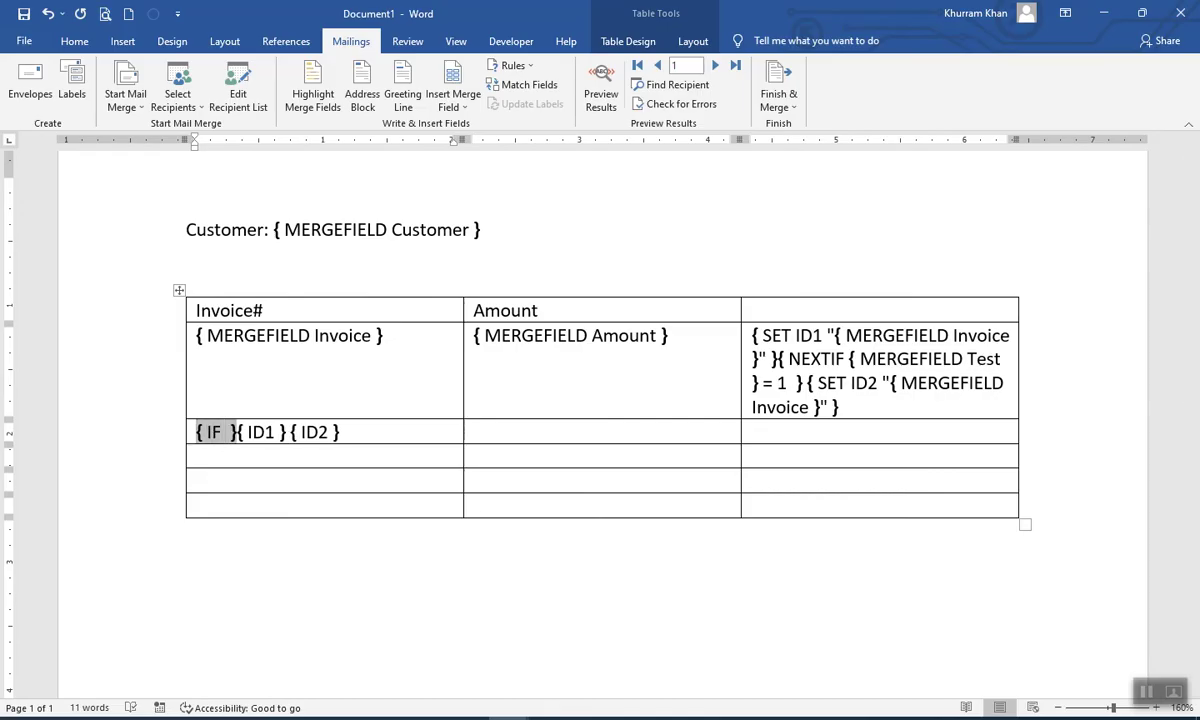
click(246, 432)
drag(238, 432, 346, 432)
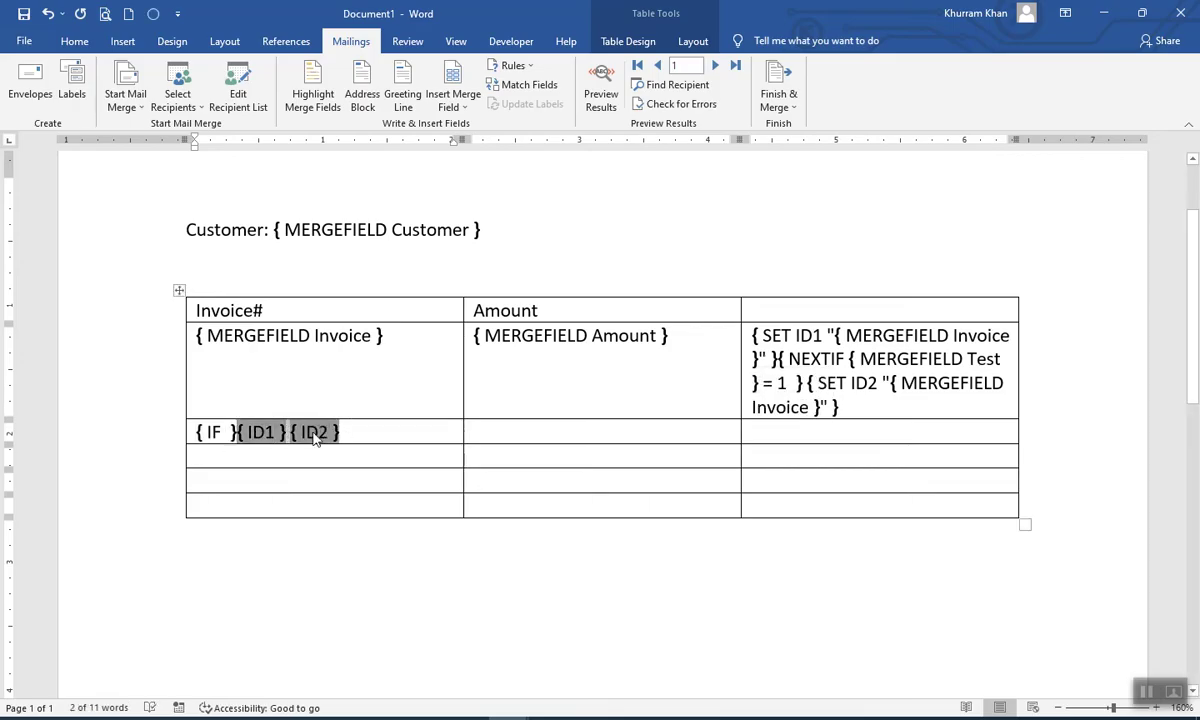
key(ctrl+x)
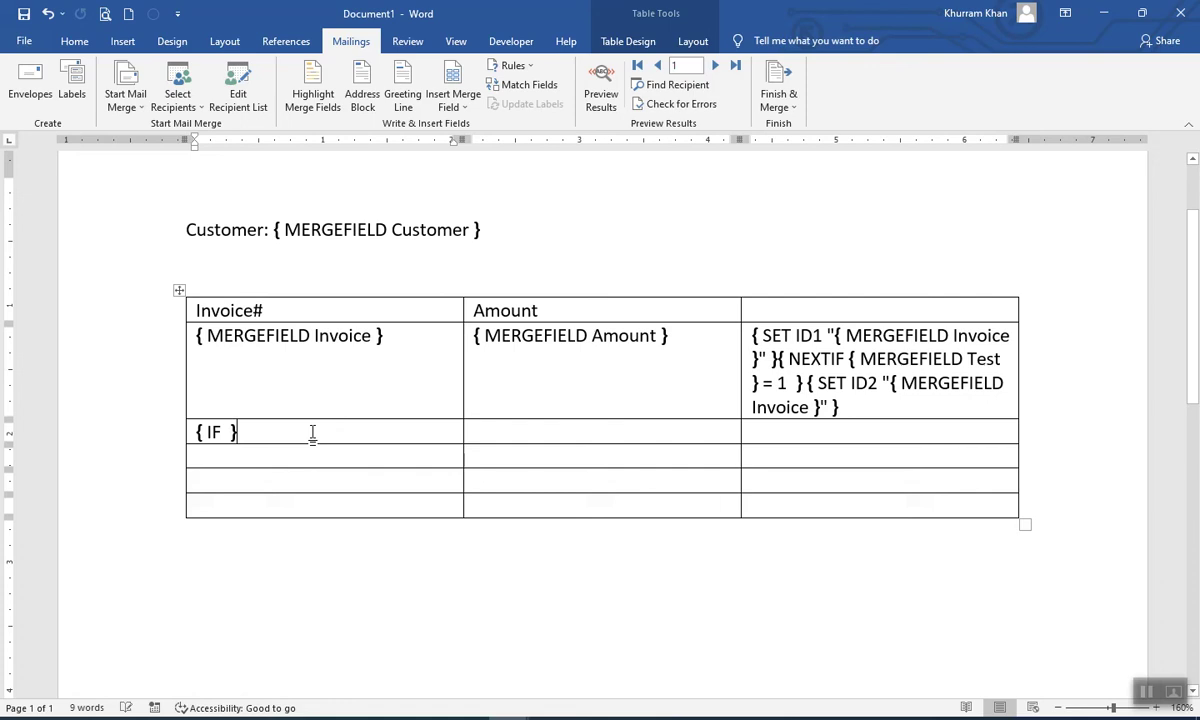
click(231, 432)
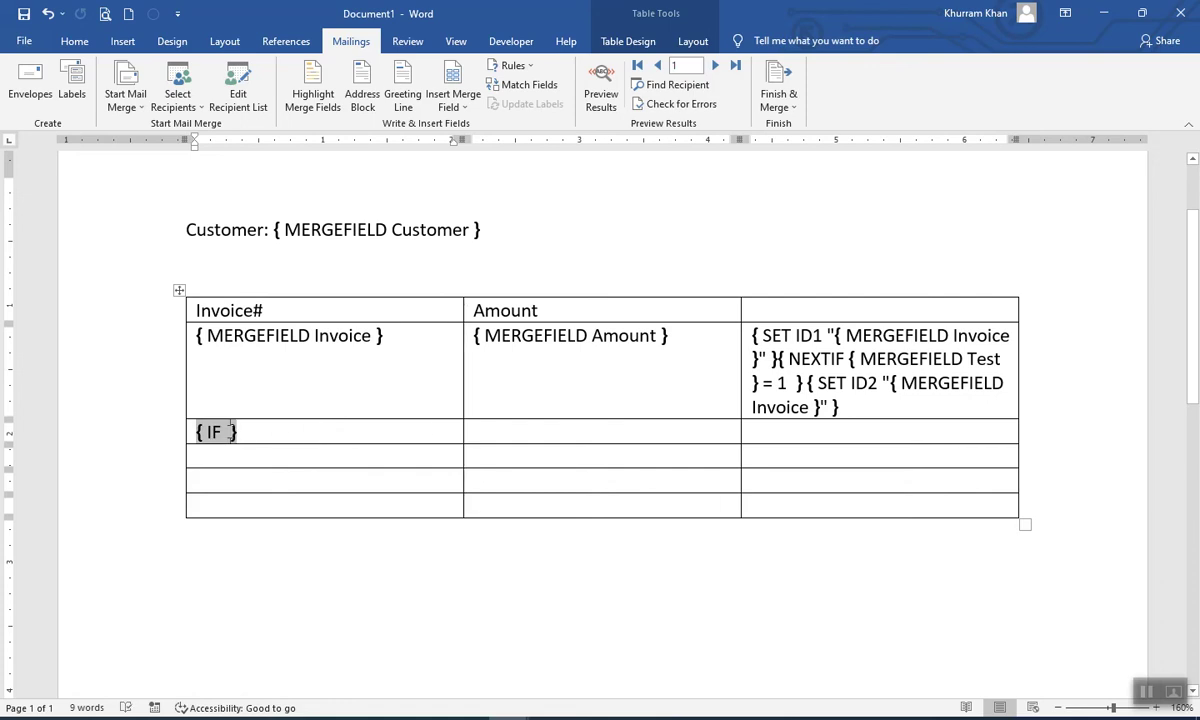
key(ctrl+v)
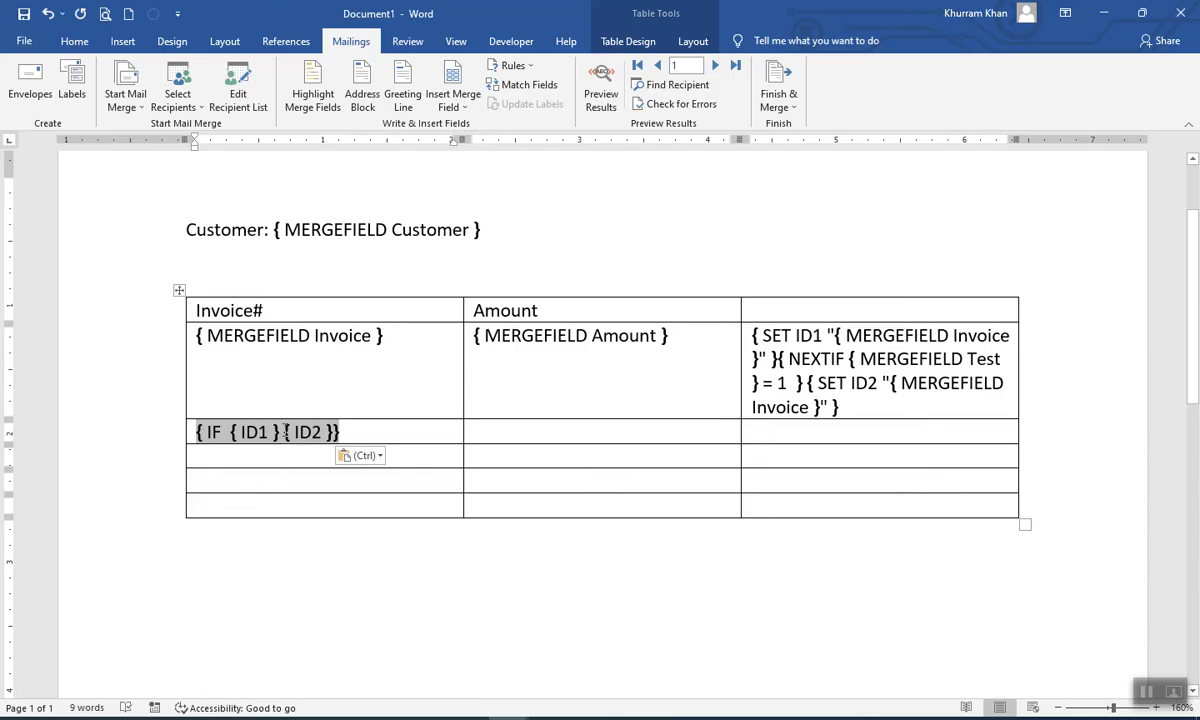
Complete the IF field to compare ID1 = ID2, with empty quotes if true and the quoted Invoice merge field if false
click(285, 432)
text(=)
click(338, 432)
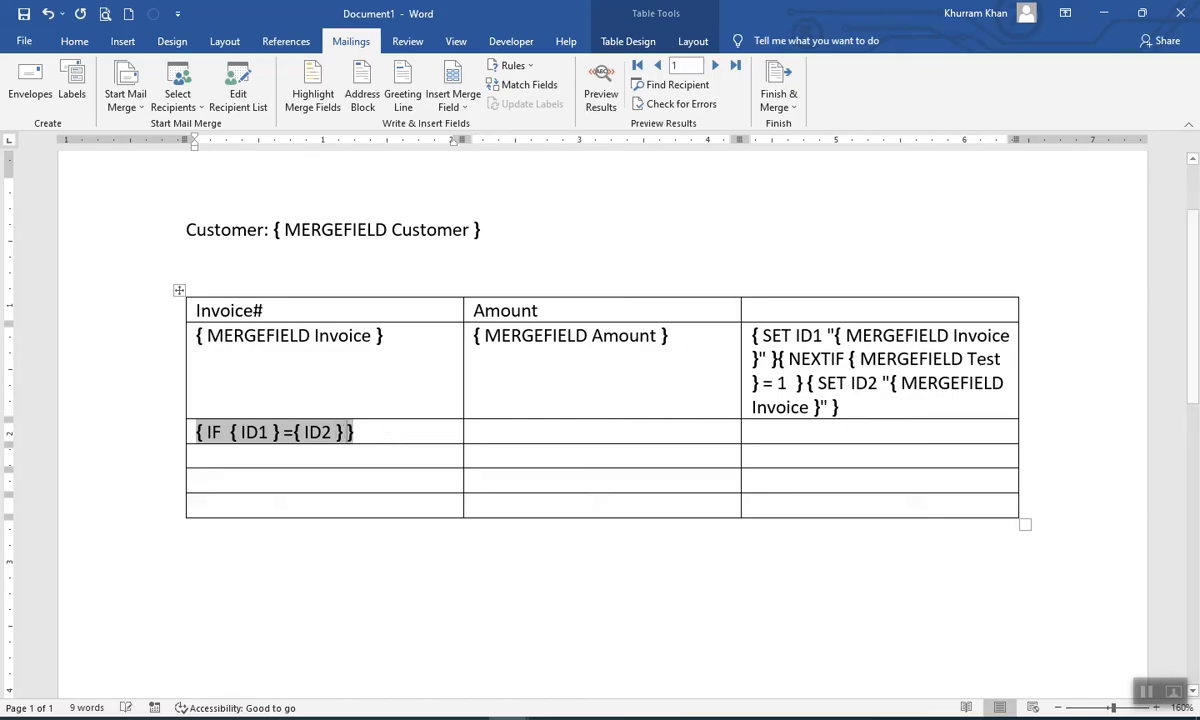
text("")
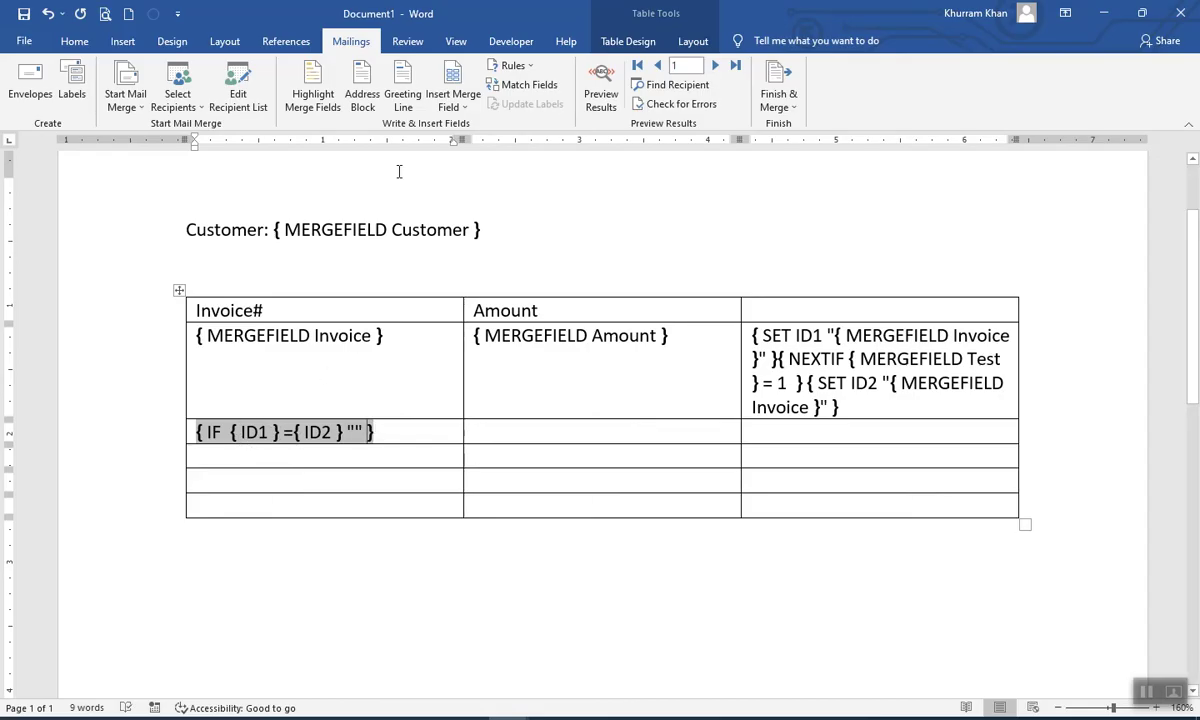
text("")
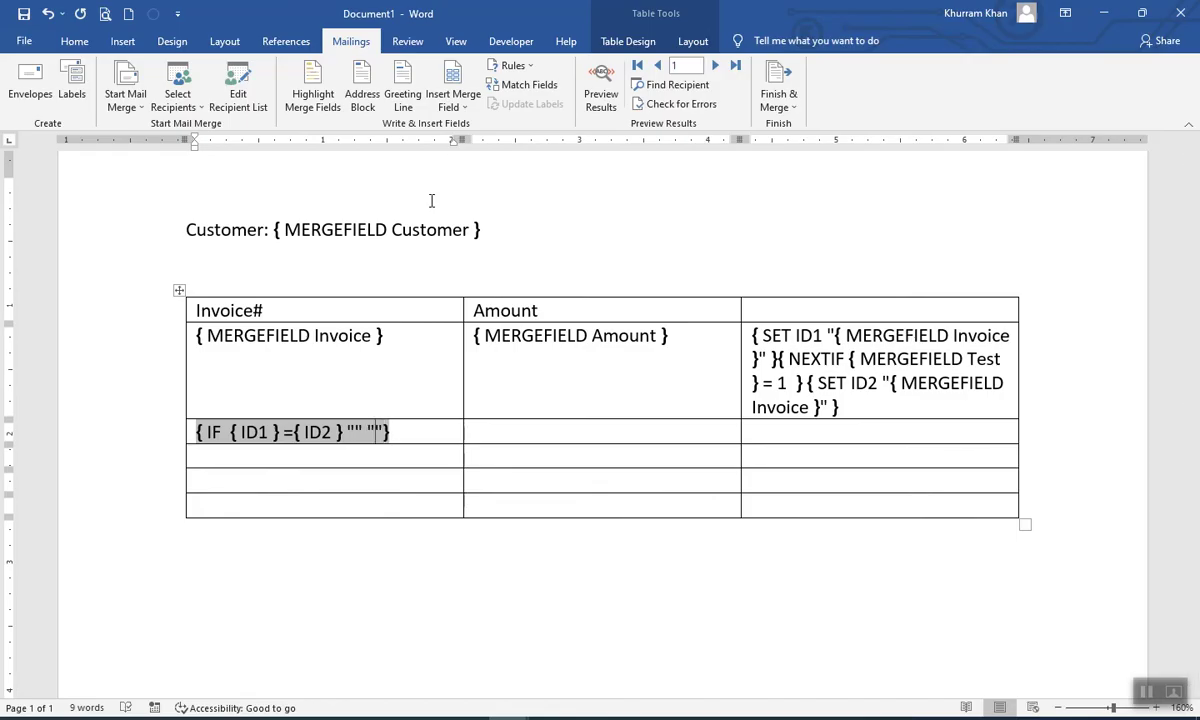
click(452, 105)
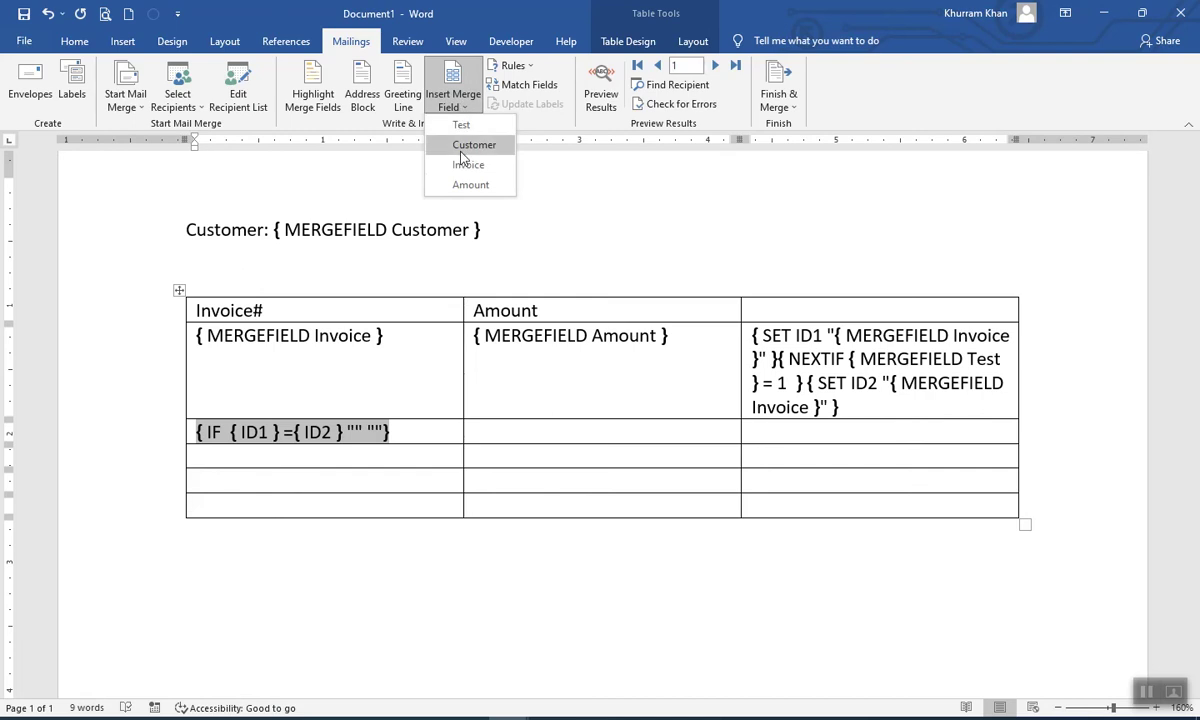
click(448, 164)
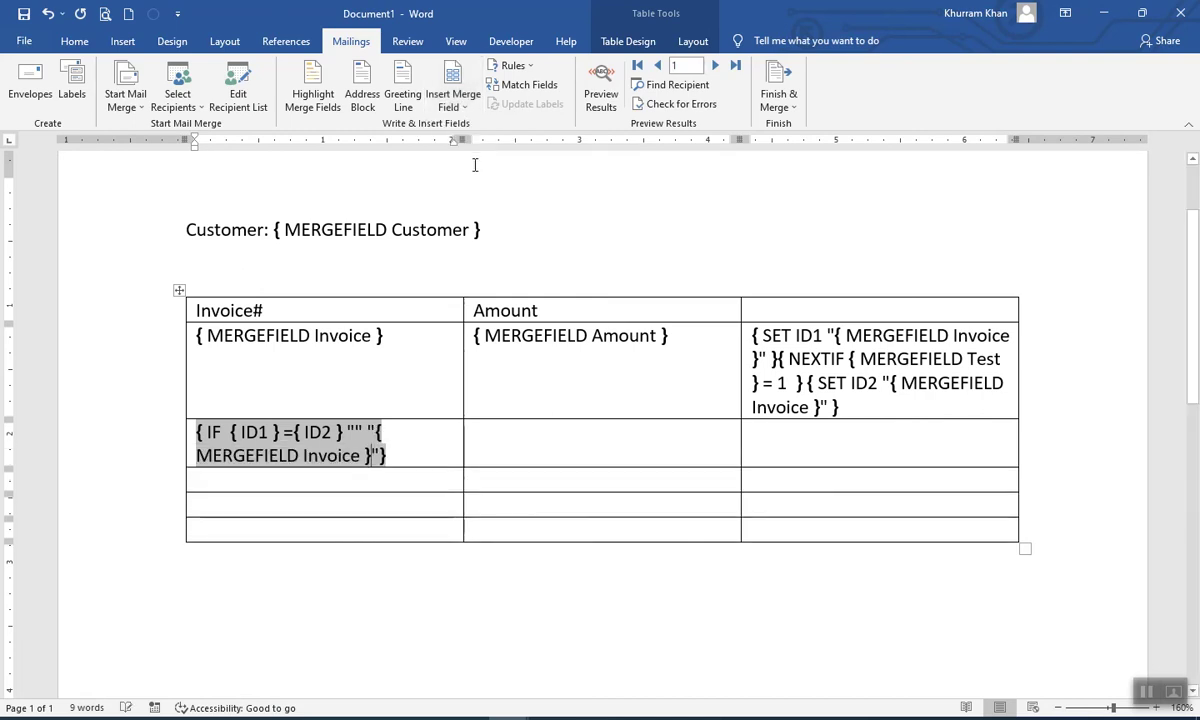
Copy the IF field into the third row's Amount cell and change its merge field to Amount
drag(404, 461, 298, 432)
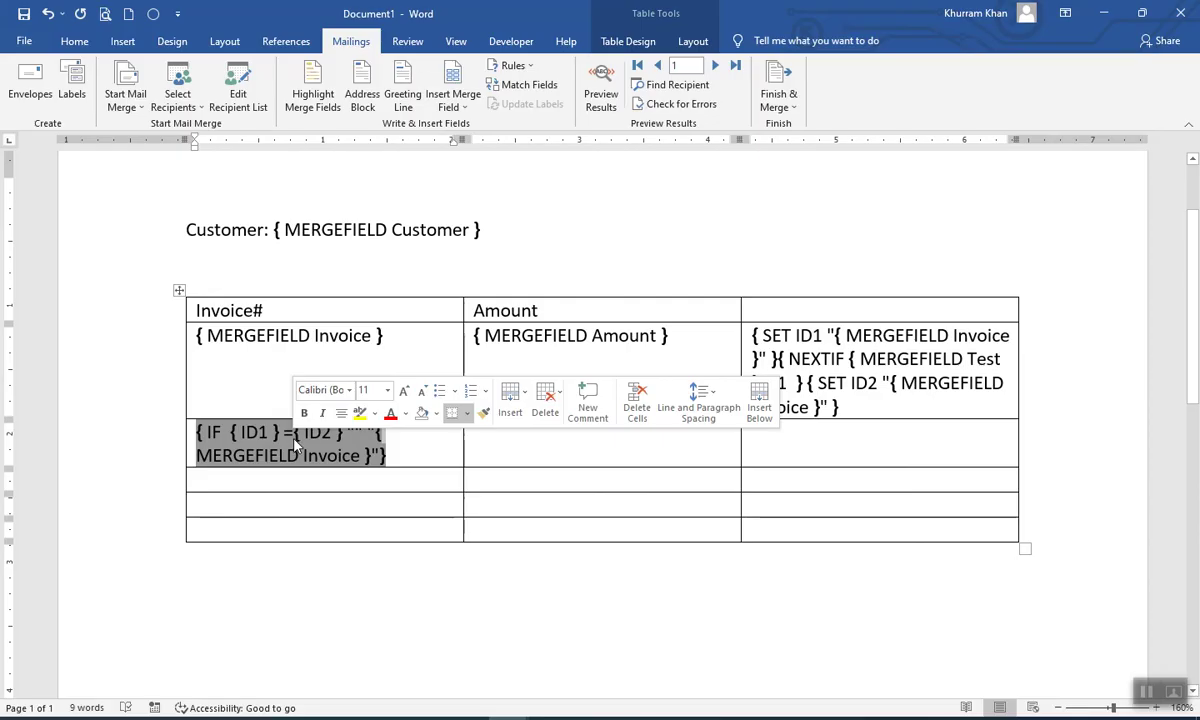
click(574, 438)
key(ctrl+v)
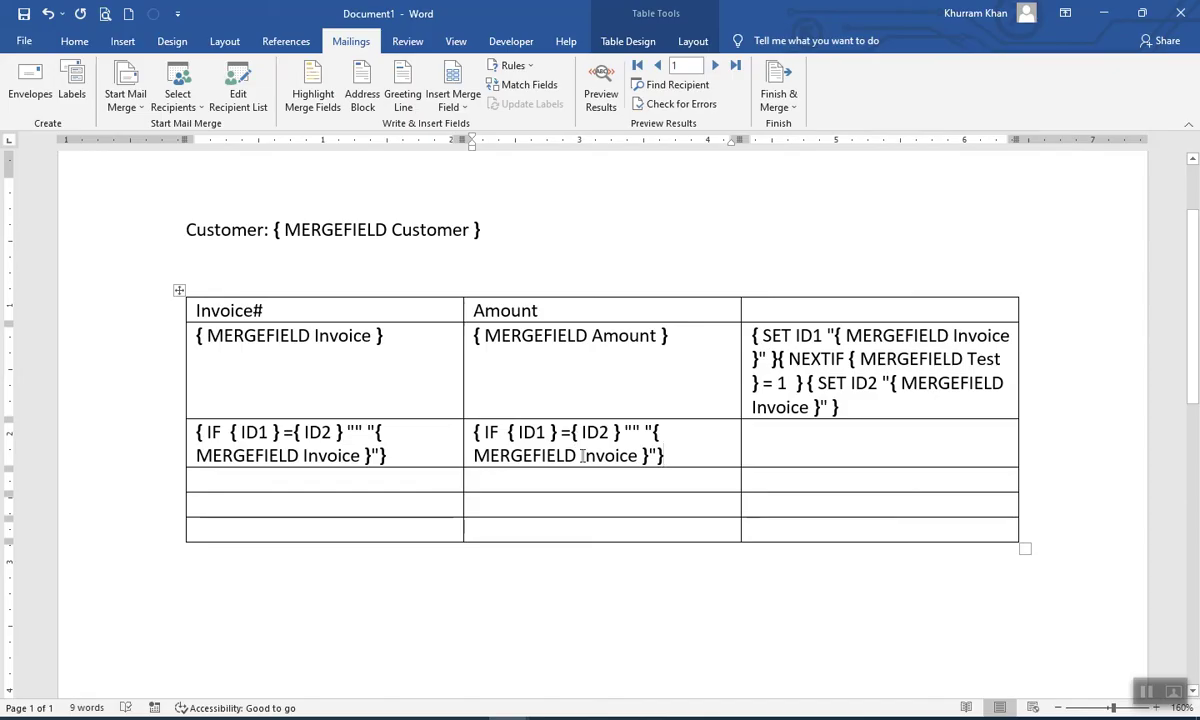
double_click(581, 456)
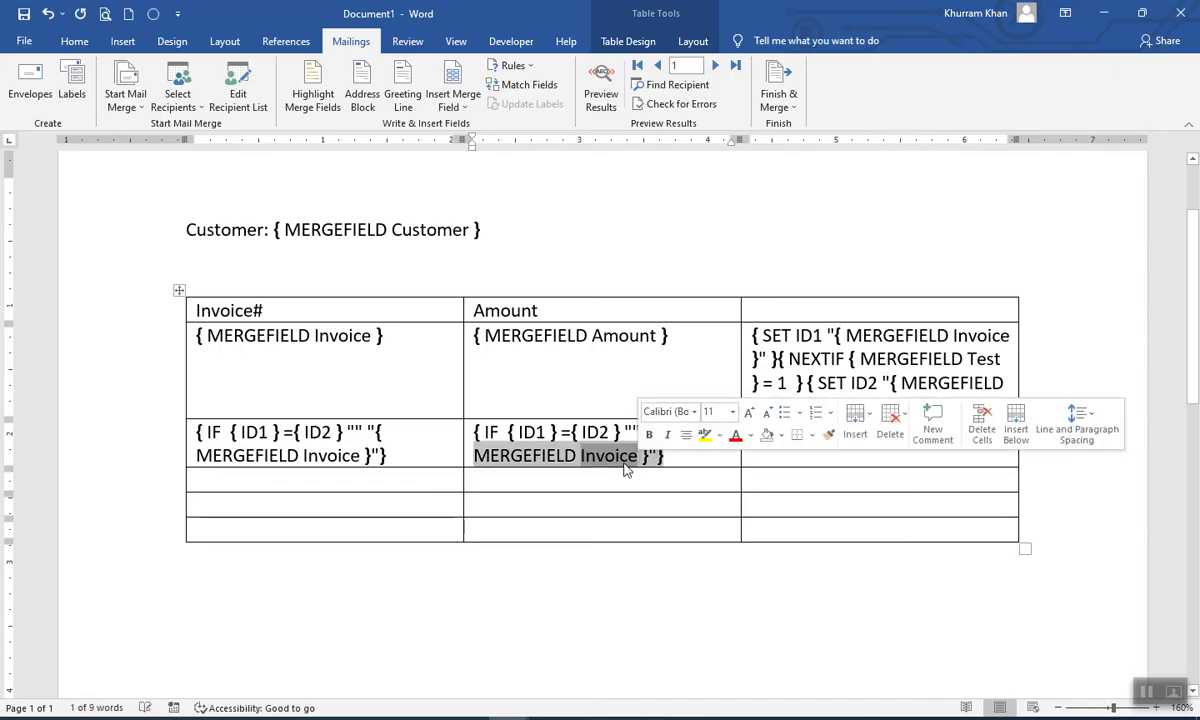
text(Amount)
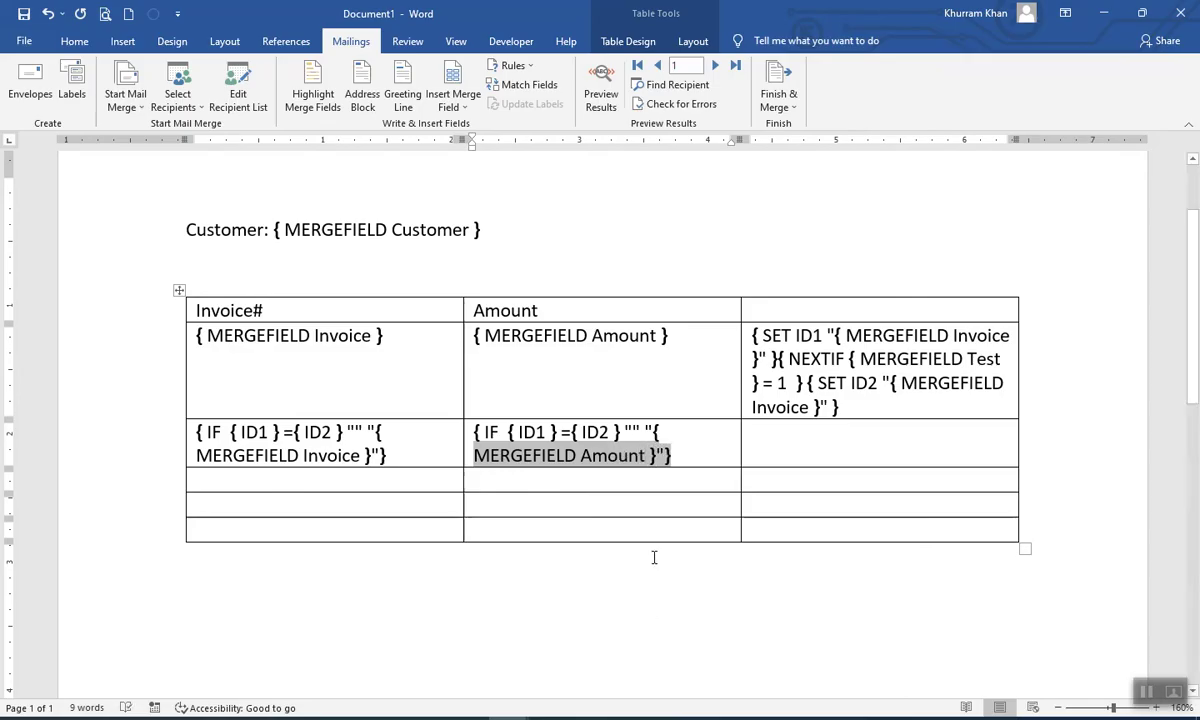
Copy the SET ID1, NEXTIF and SET ID2 fields from the second row's last cell into the third row's last cell
key(End)
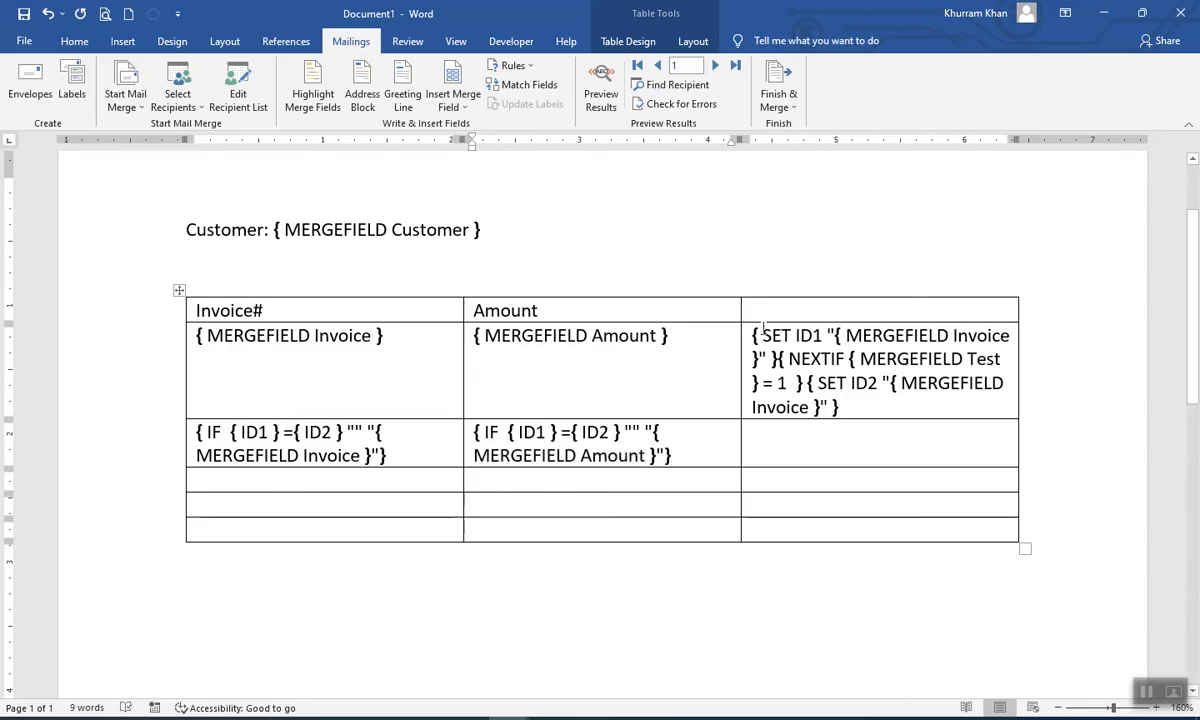
drag(750, 333, 848, 403)
key(ctrl+c)
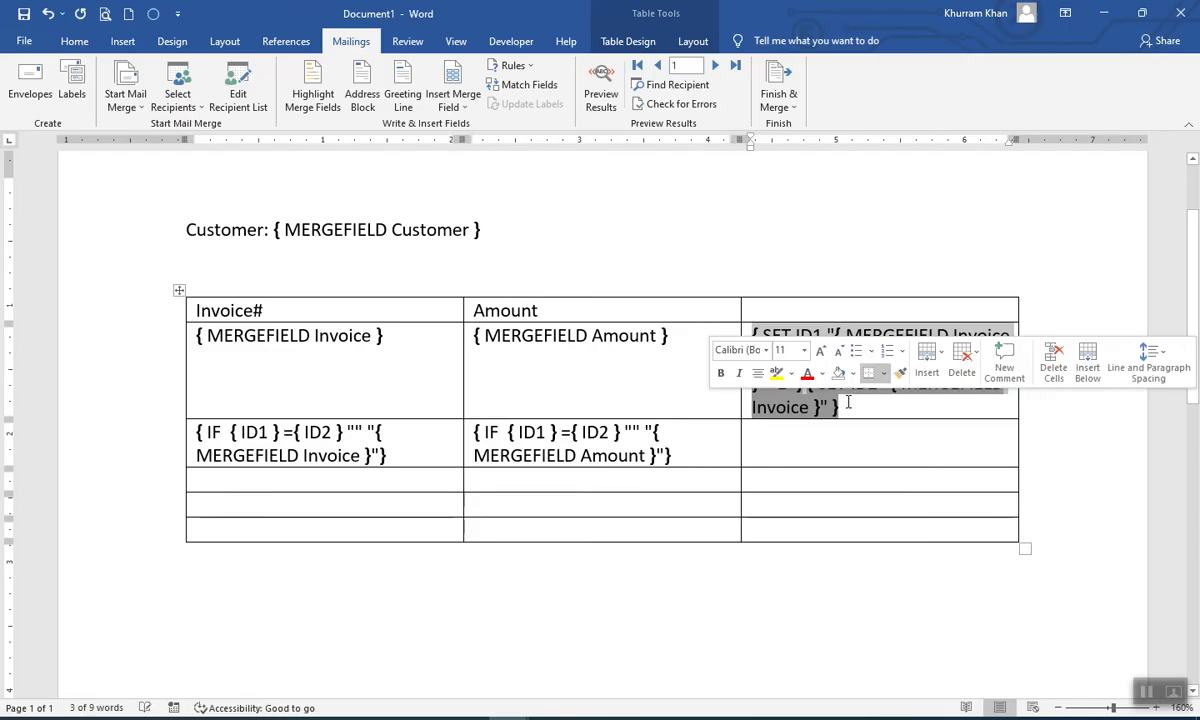
click(795, 442)
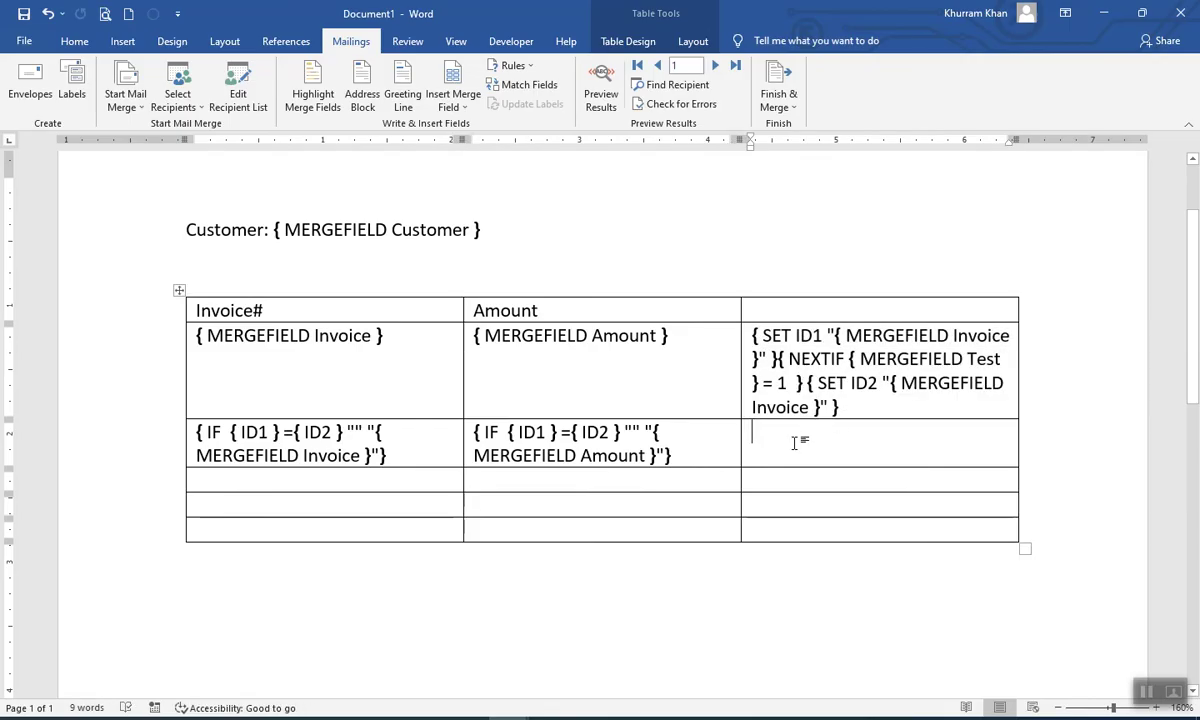
key(ctrl+v)
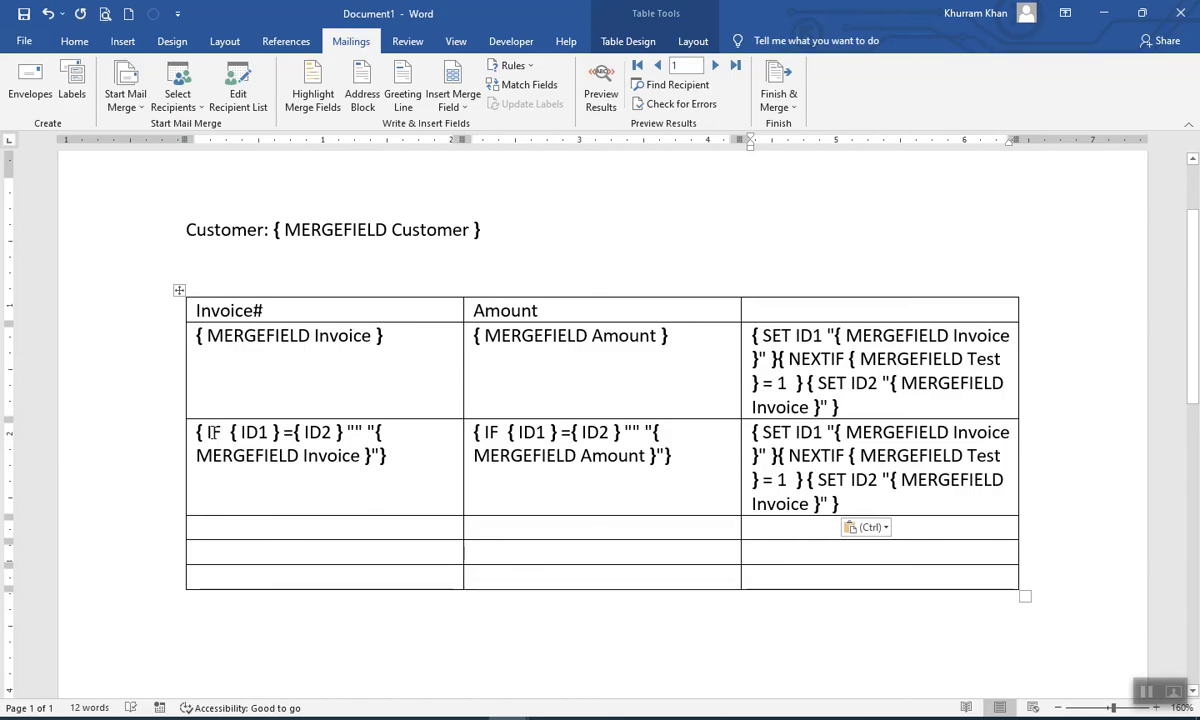
Copy the third row's Invoice IF field, Amount IF field and SET/NEXTIF fields into the matching cells of the fourth row
triple_click(197, 432)
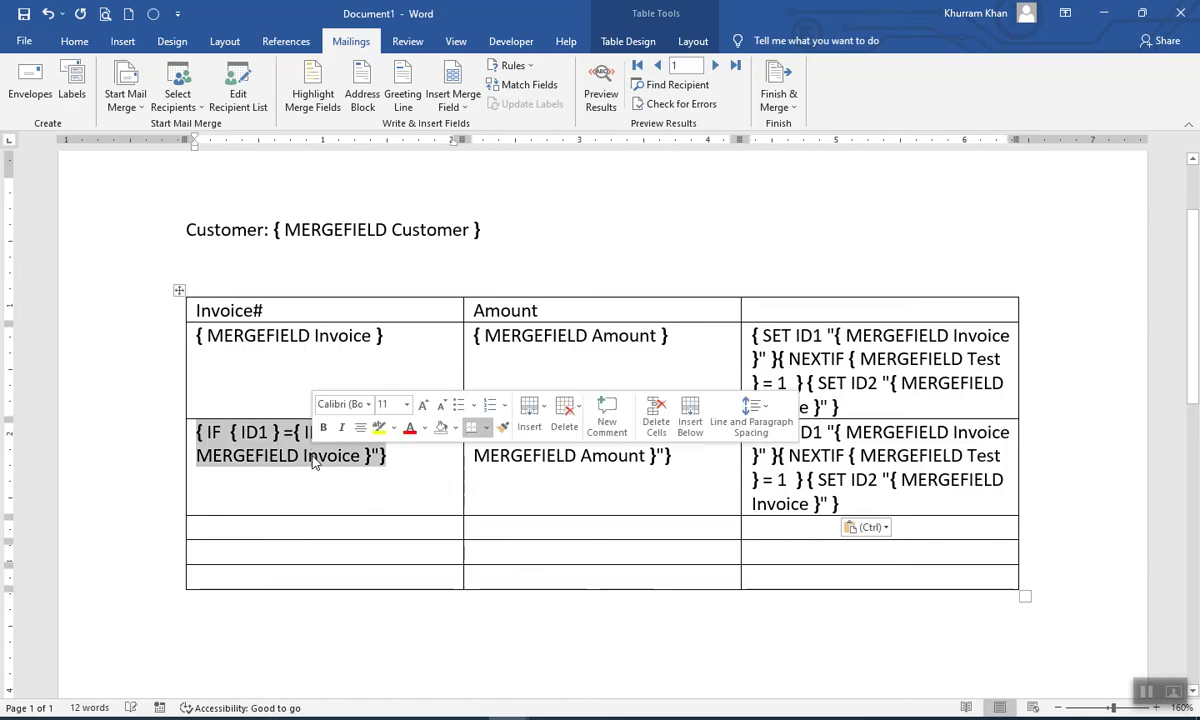
key(ctrl+c)
click(293, 528)
key(ctrl+v)
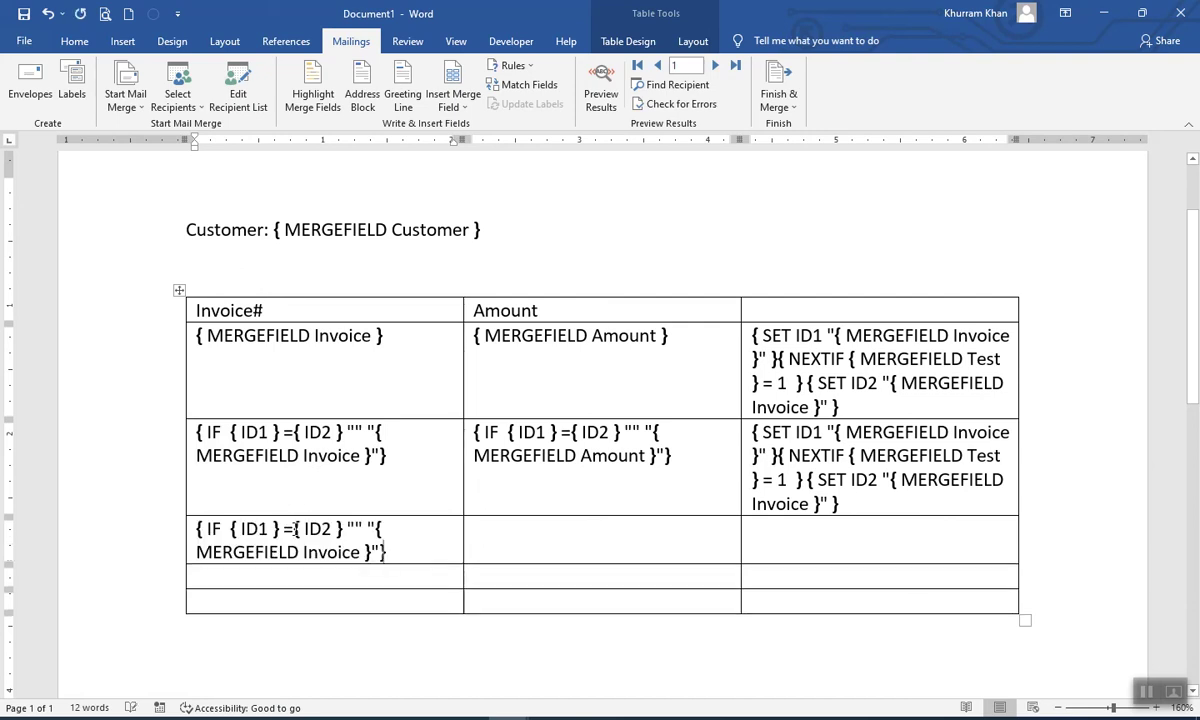
drag(475, 432, 711, 464)
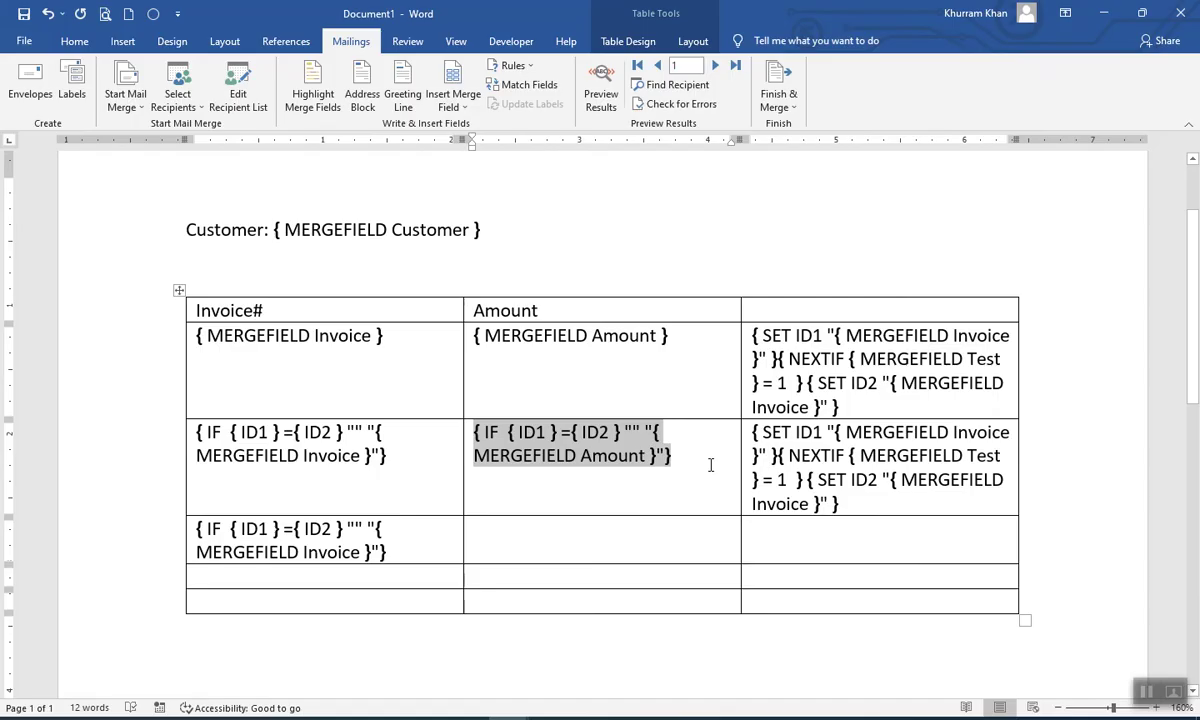
click(559, 541)
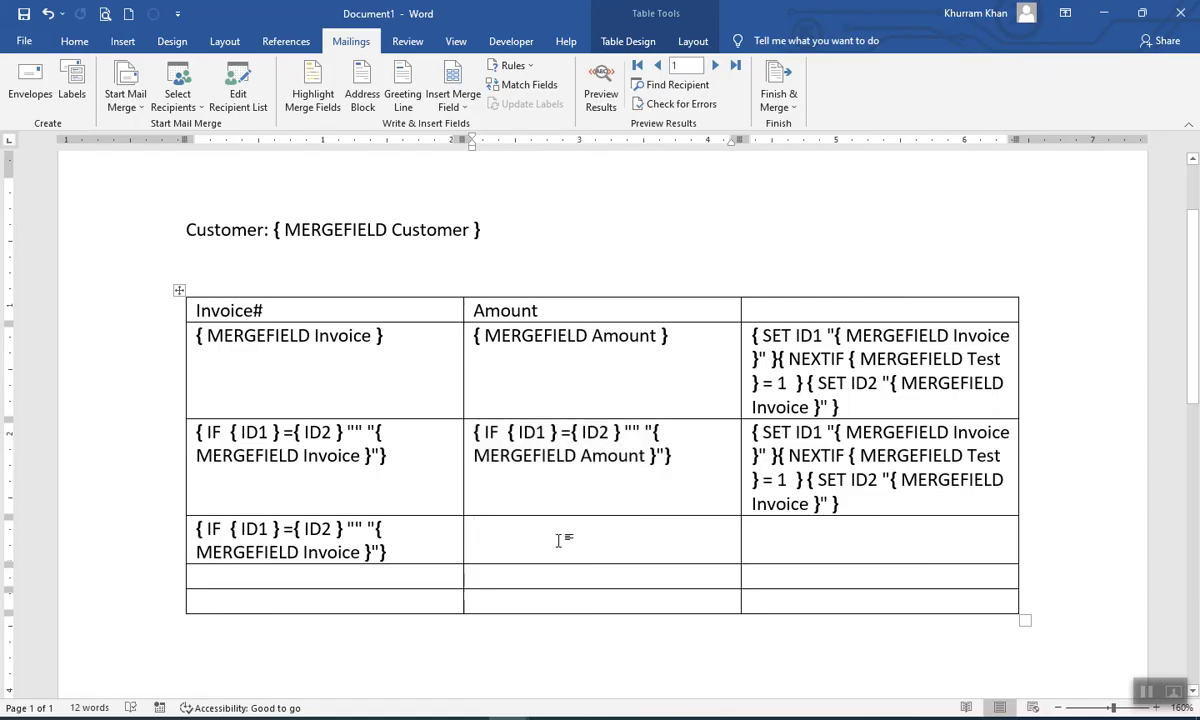
key(ctrl+v)
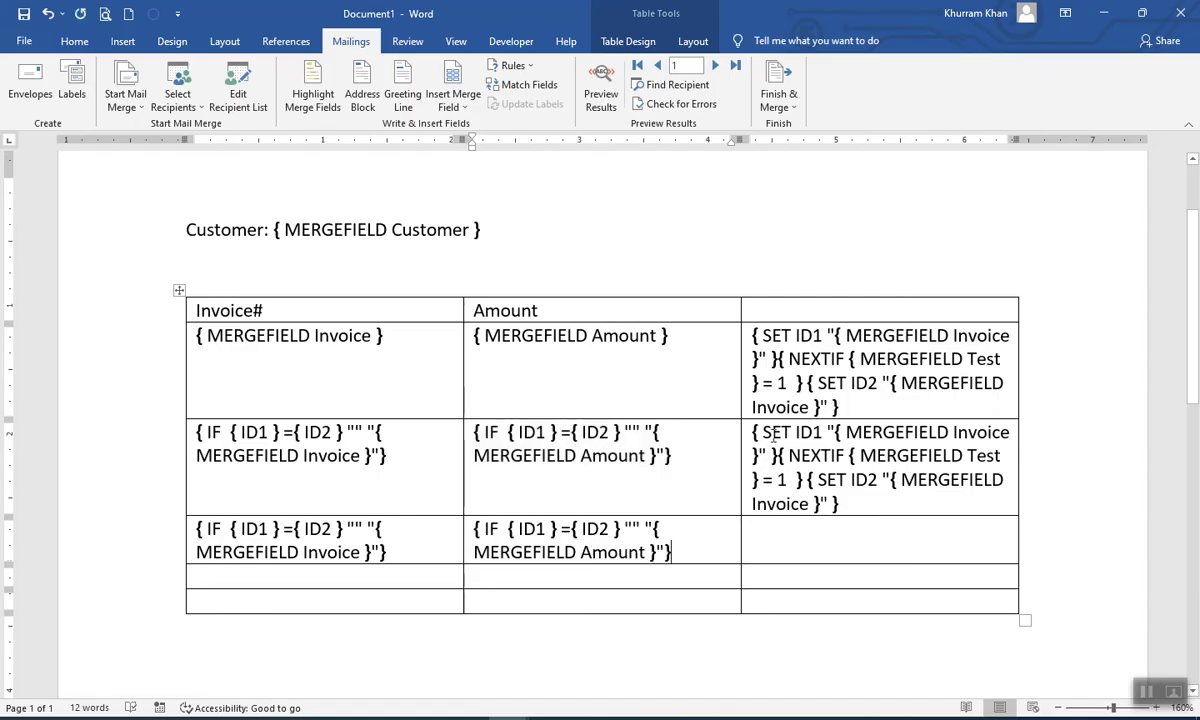
drag(774, 437, 869, 494)
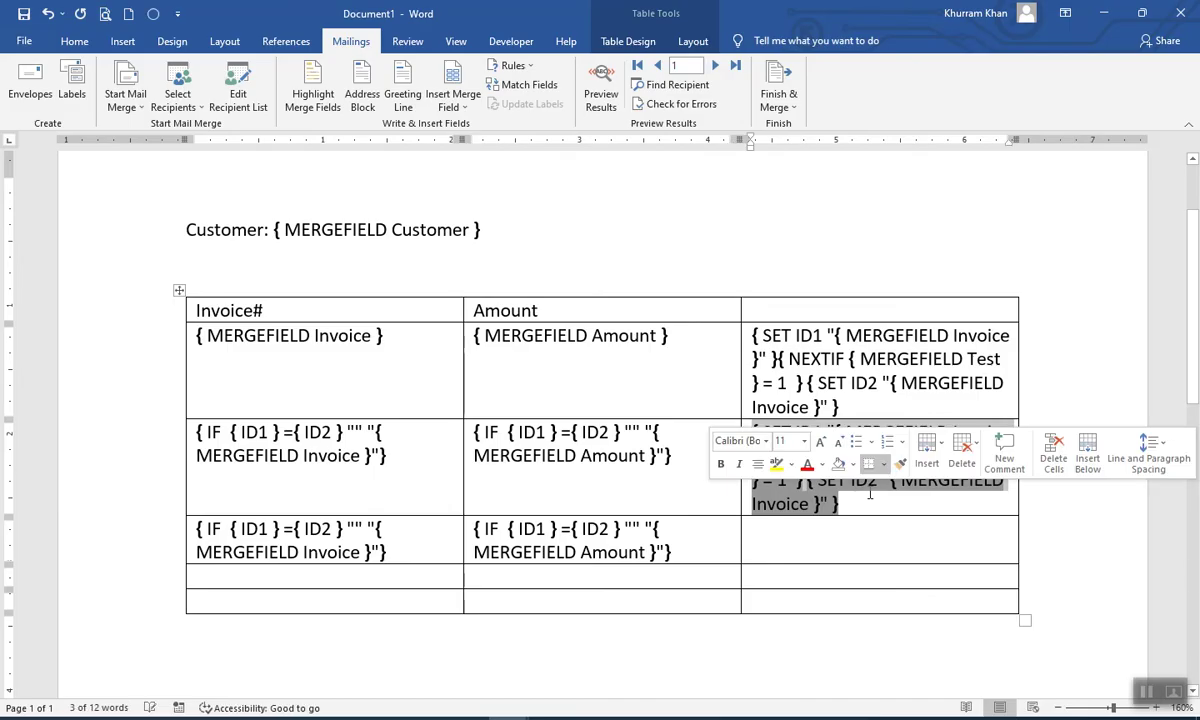
click(796, 540)
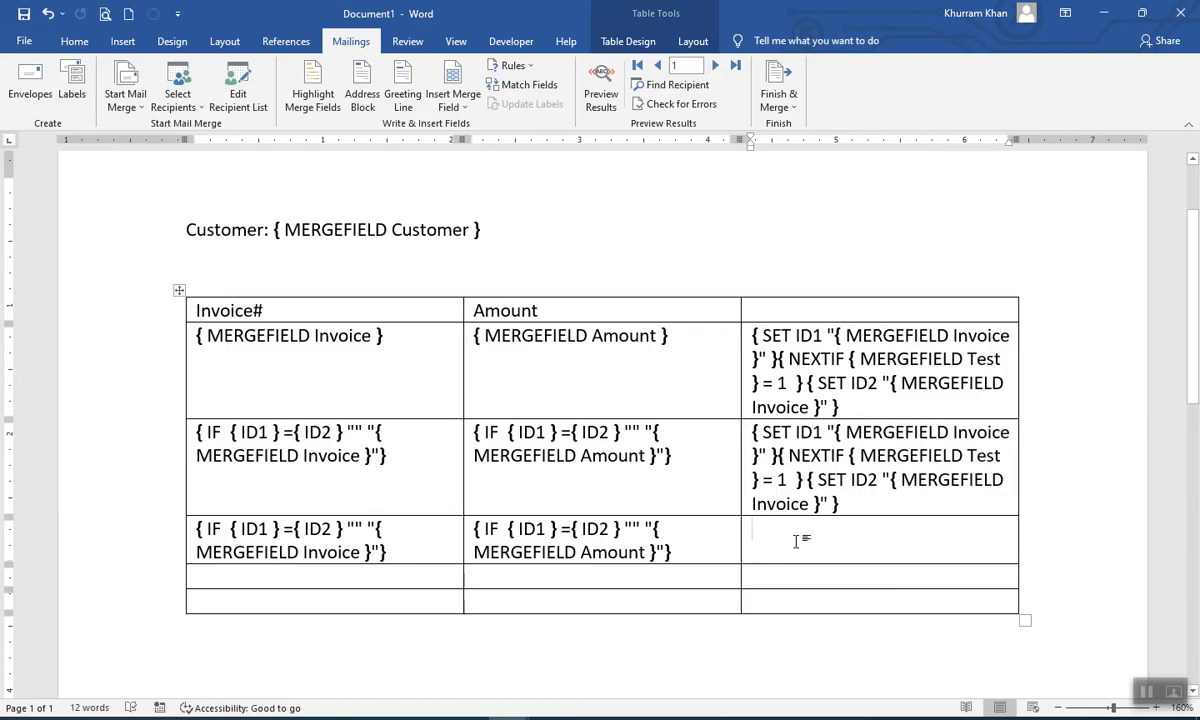
key(ctrl+v)
Insert the formula =SUM(Above) in the Amount cell of the table's last row, without a number format
click(624, 647)
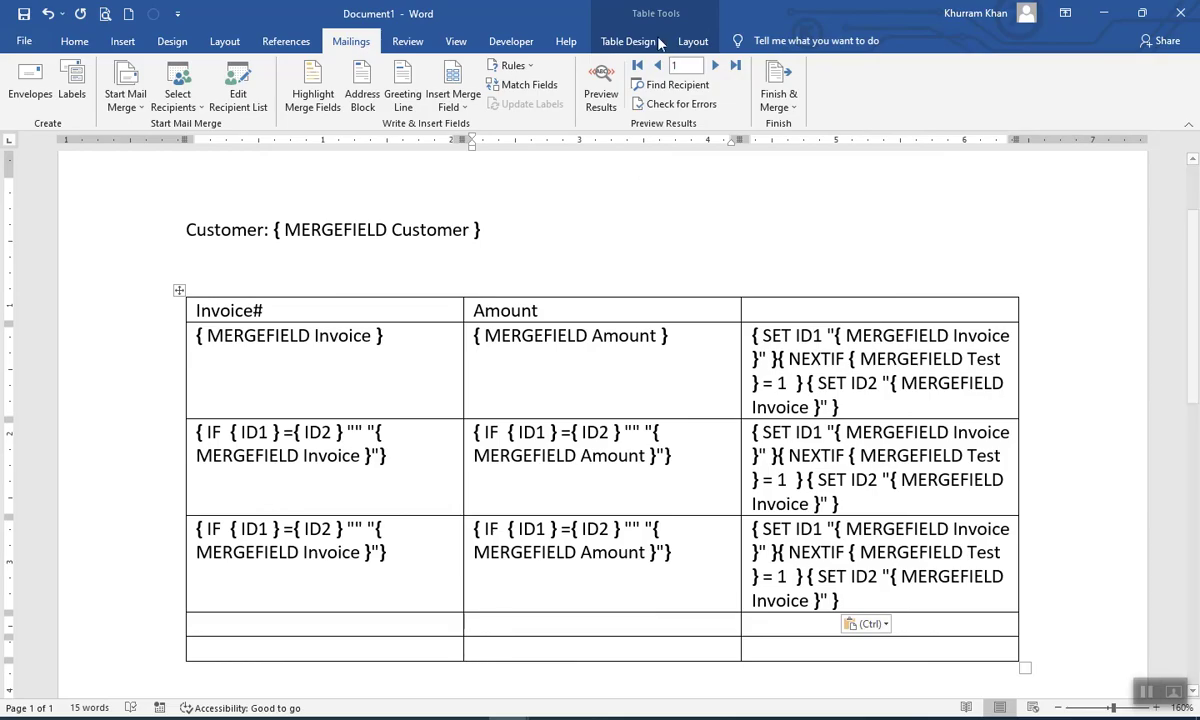
click(697, 48)
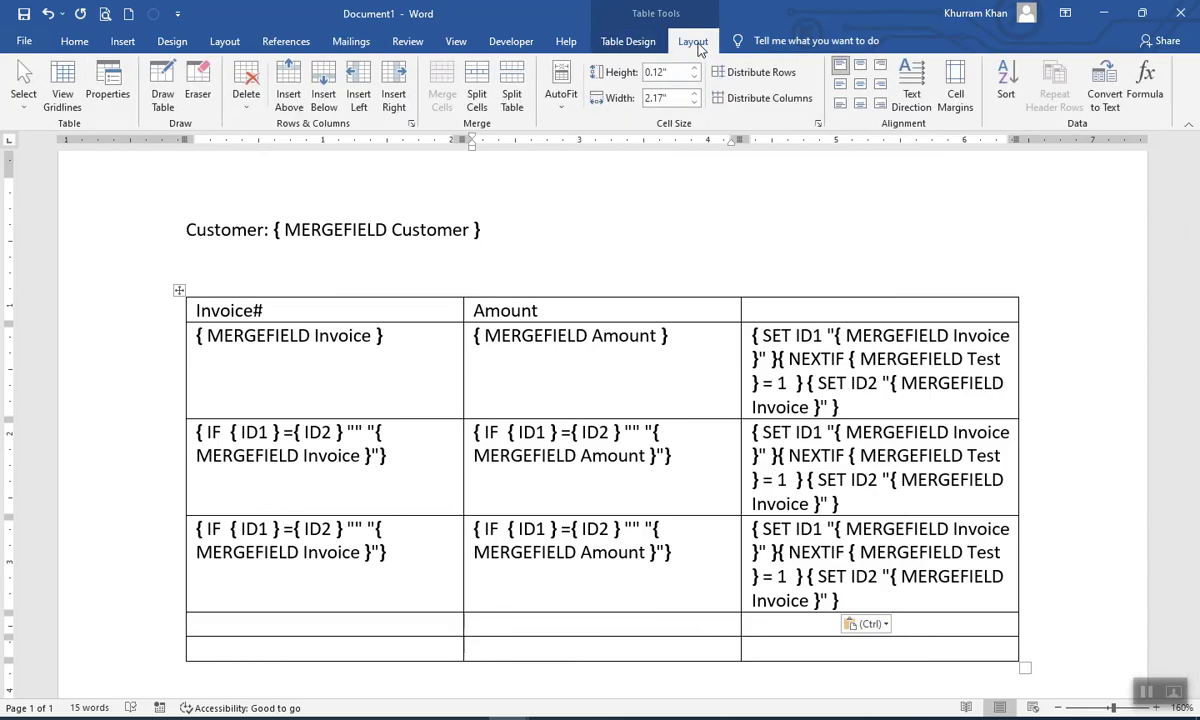
click(1145, 85)
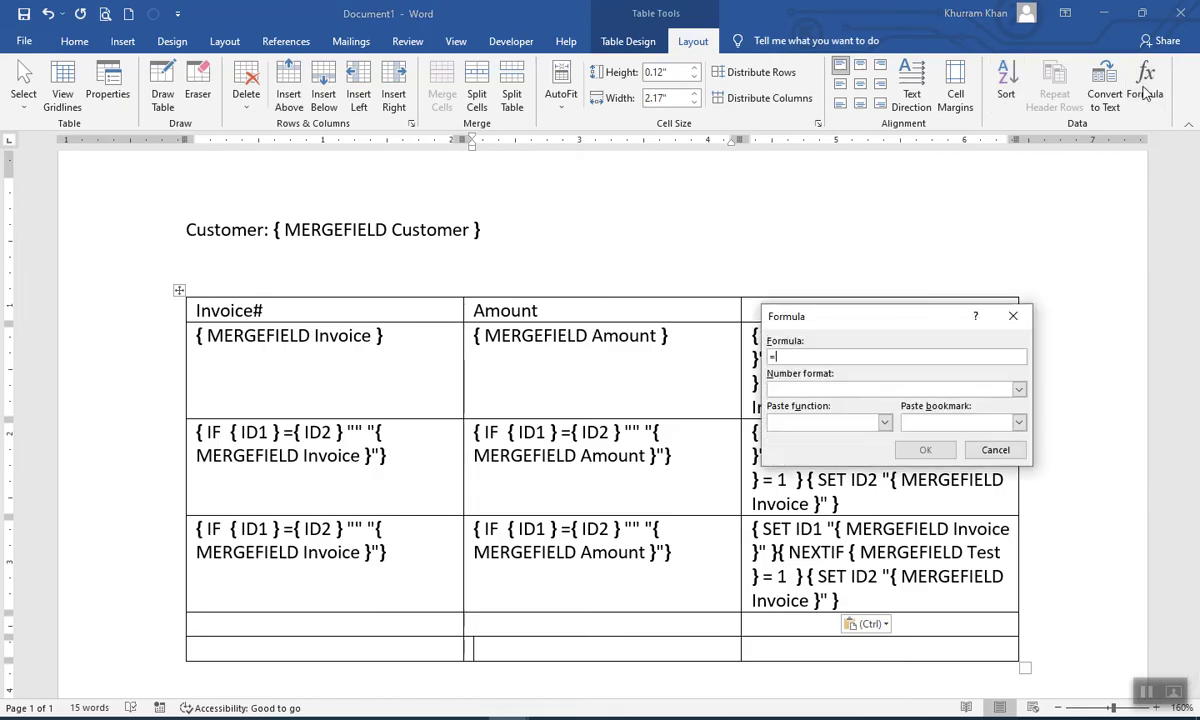
click(885, 424)
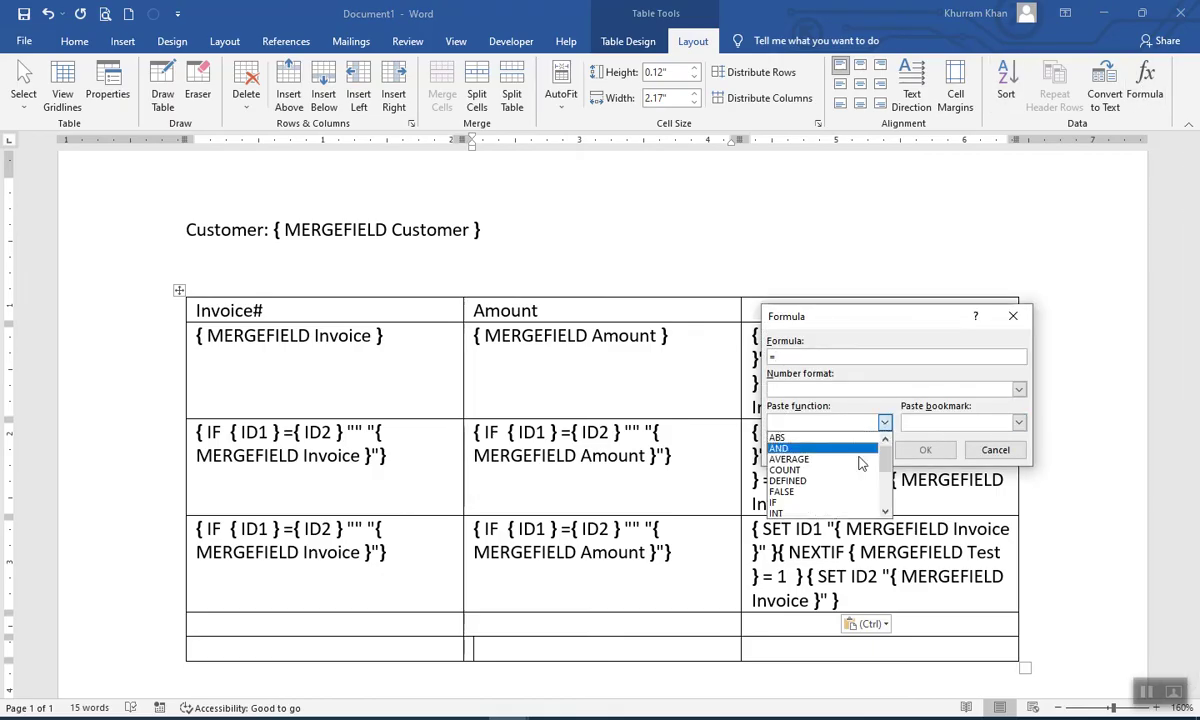
scroll(845, 490, down, 2)
scroll(840, 495, down, 4)
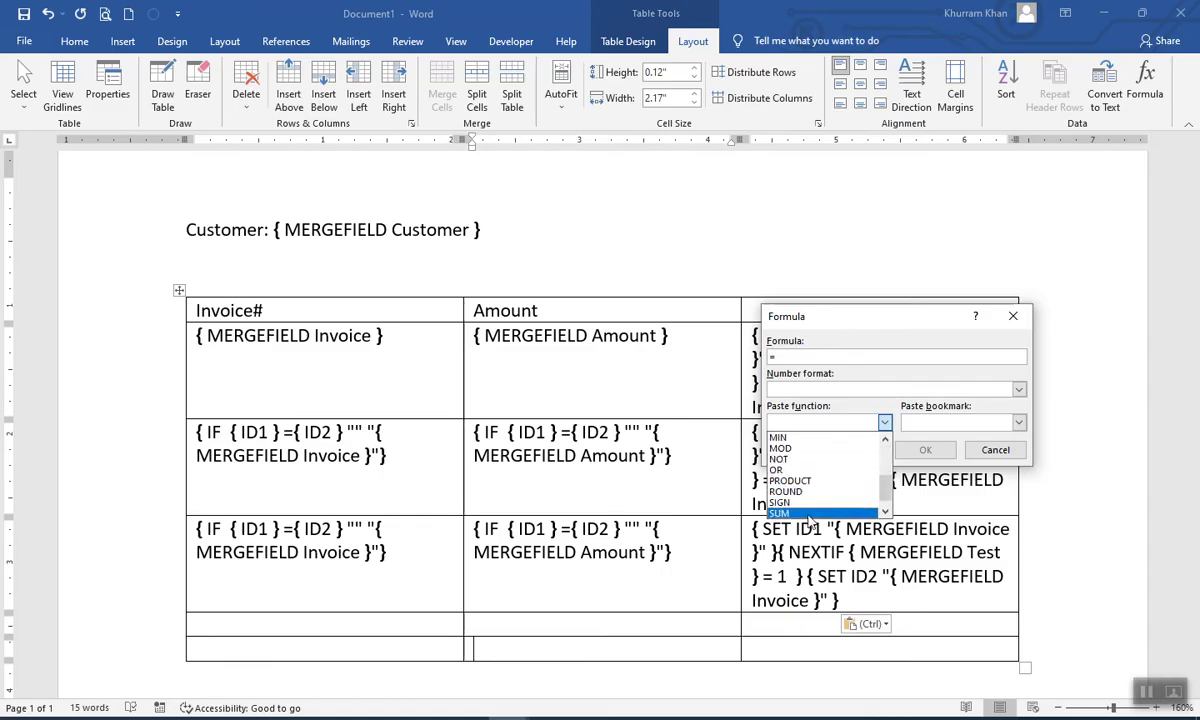
click(800, 513)
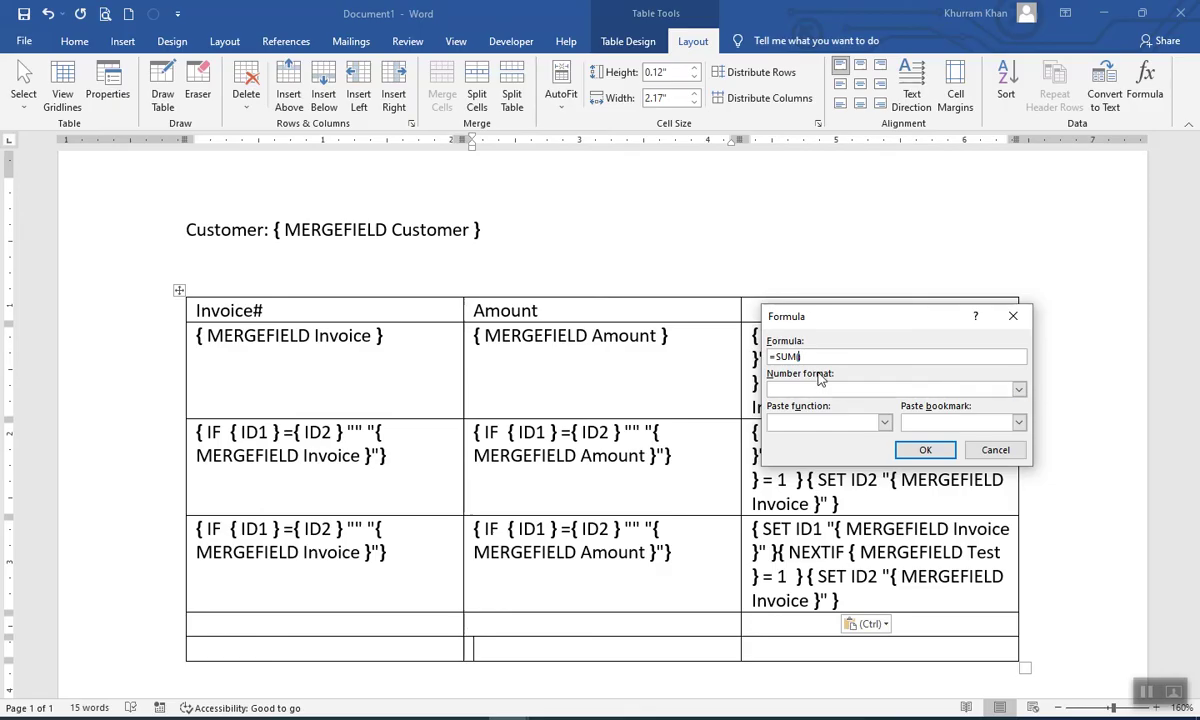
text(Above))
key(BackSpace)
text())
click(1019, 389)
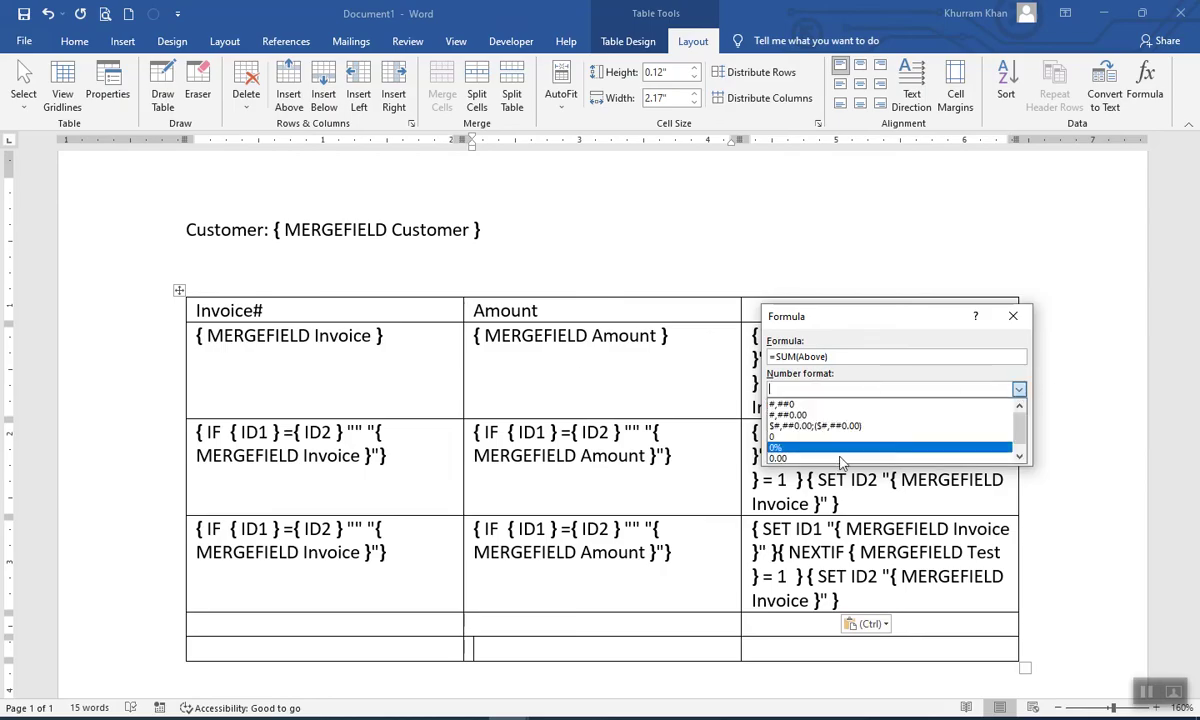
click(876, 336)
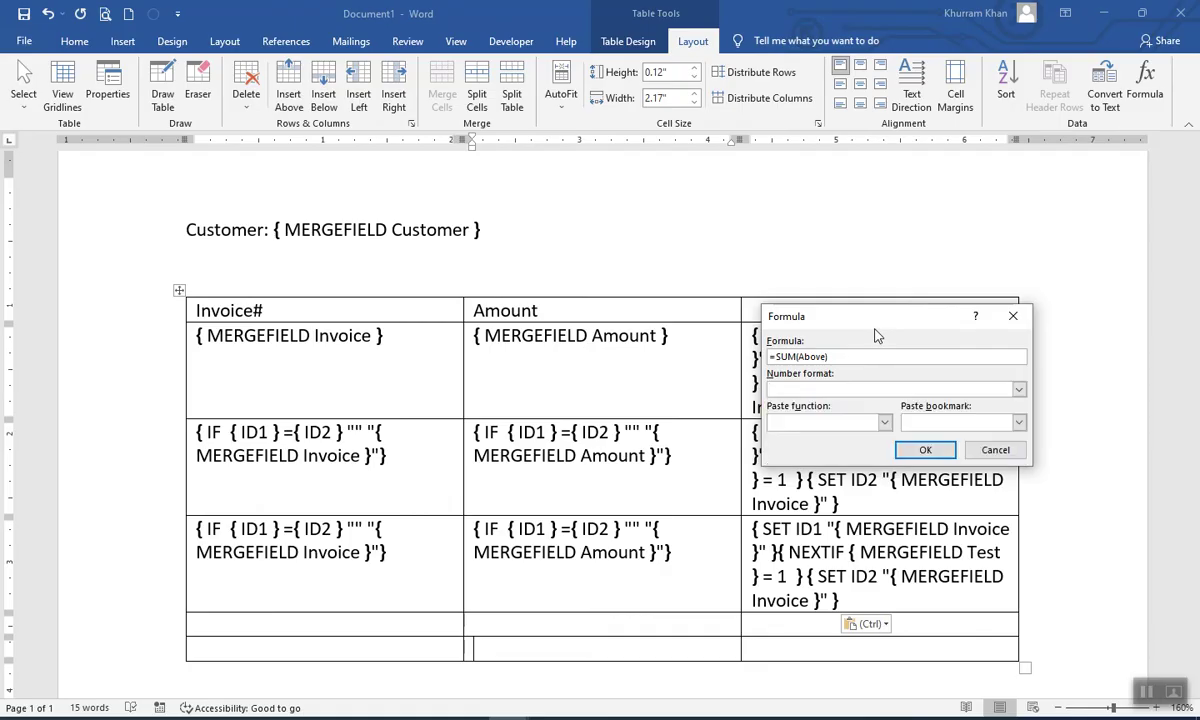
click(926, 451)
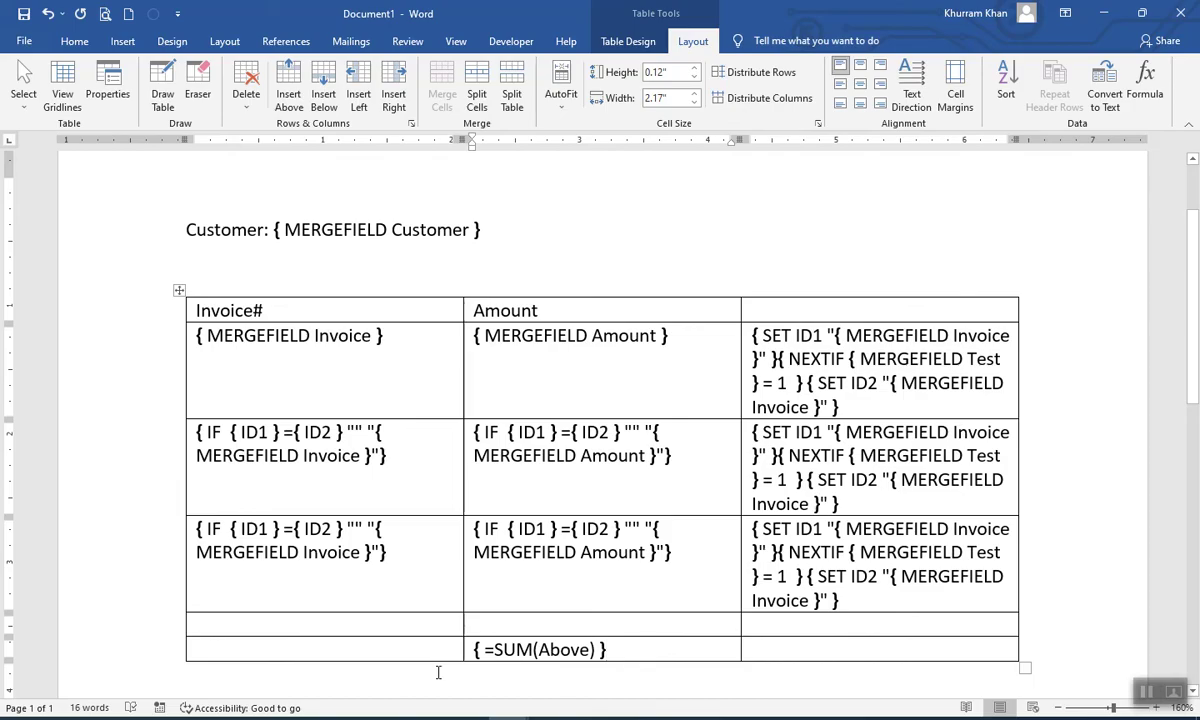
Enter the label Total in the first cell of the table's last row
click(379, 648)
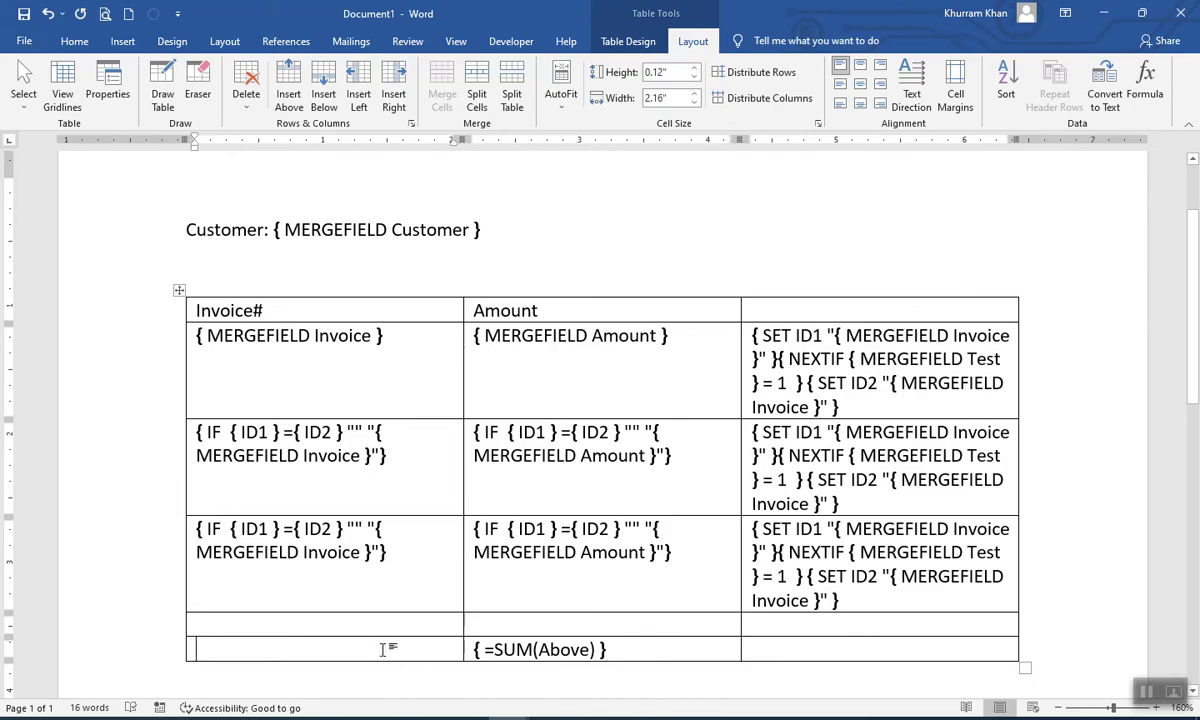
text(To)
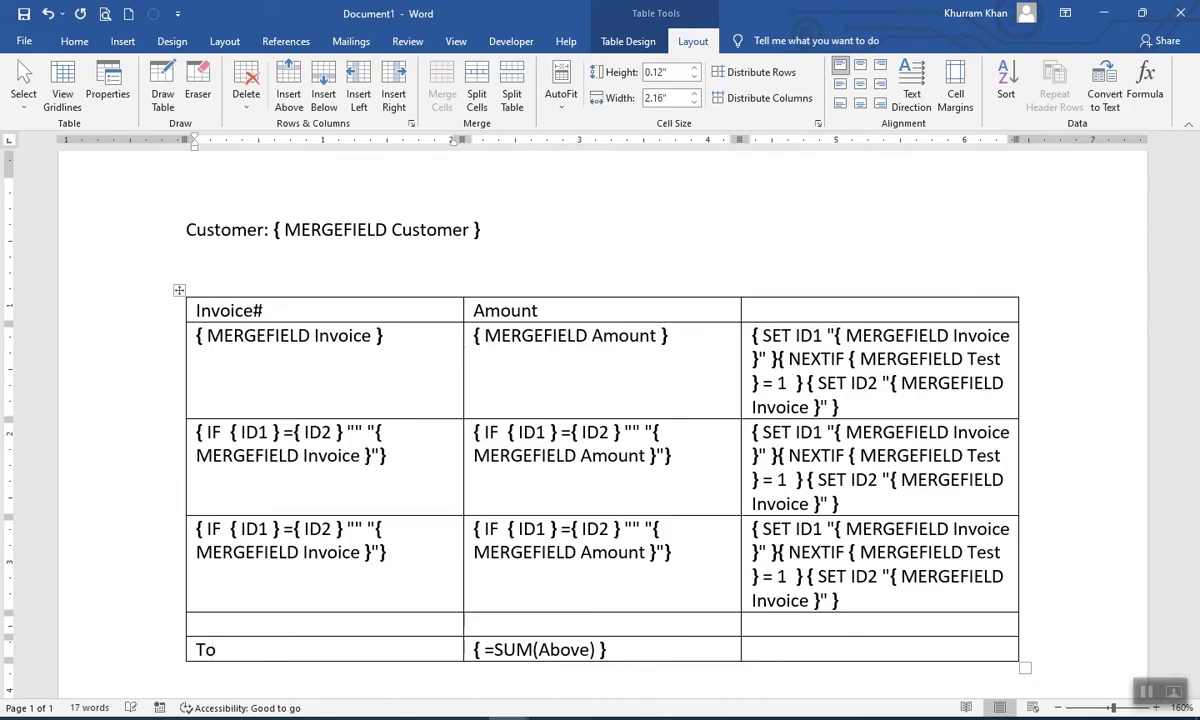
text(tal)
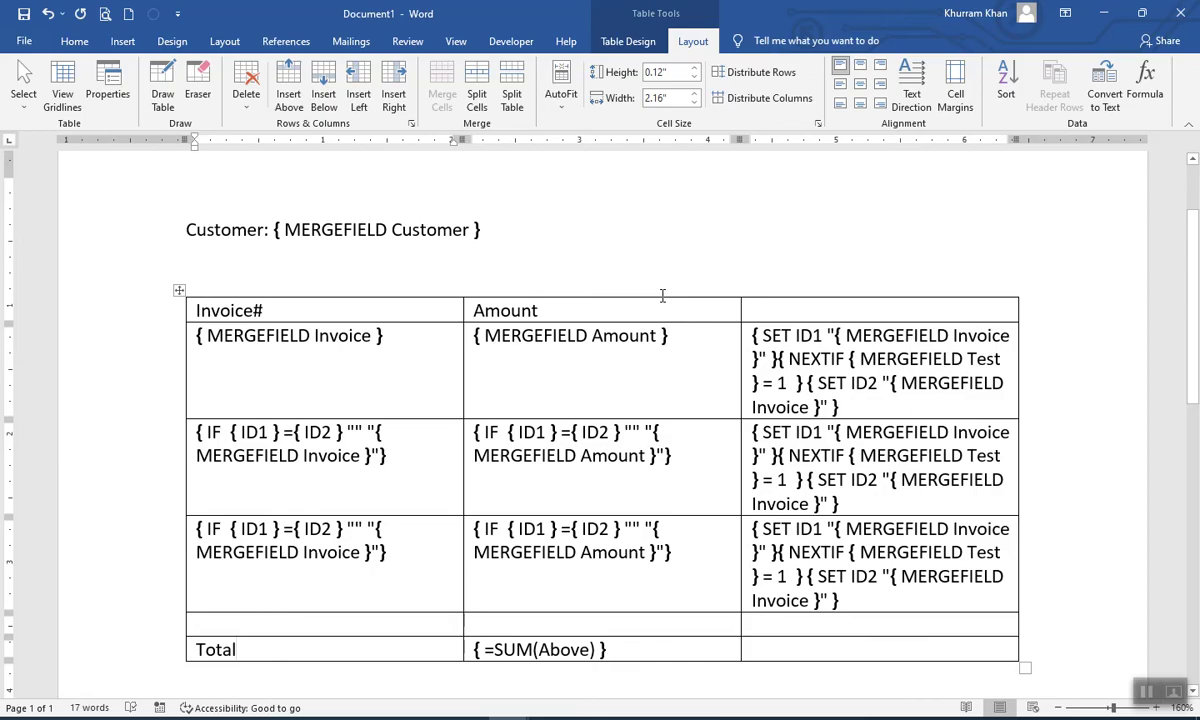
Hide the field codes and merge all records into a new document of individual letters
key(alt+F9)
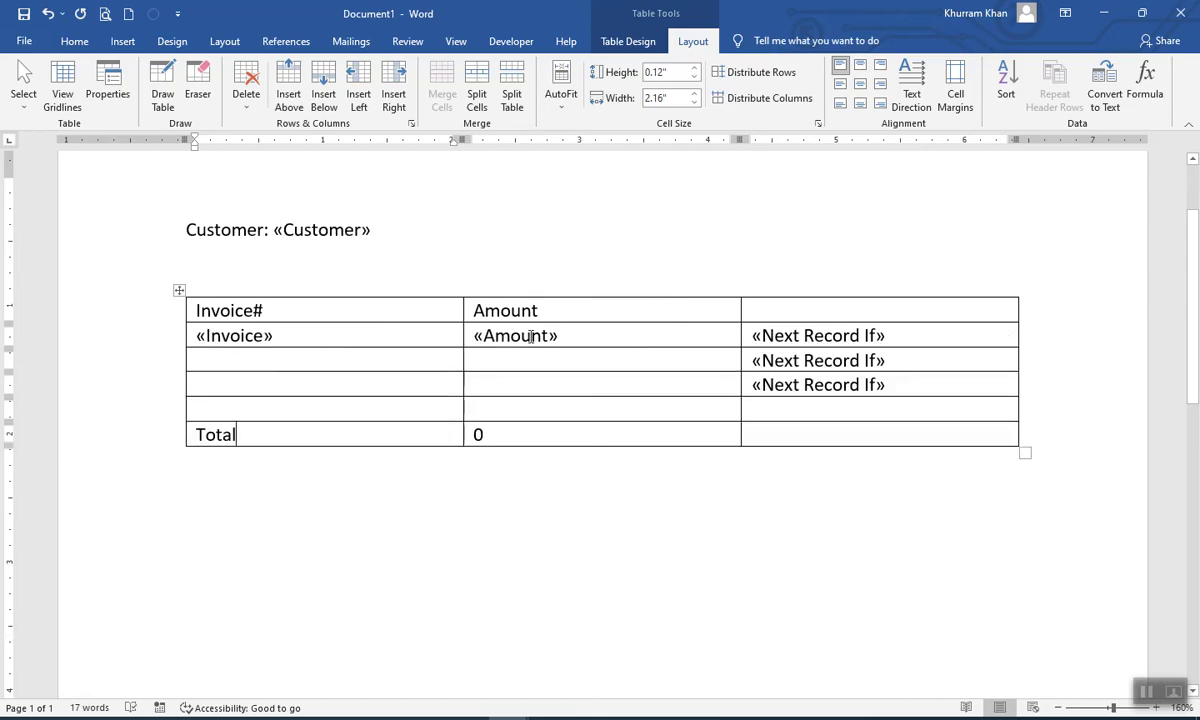
click(351, 41)
click(790, 105)
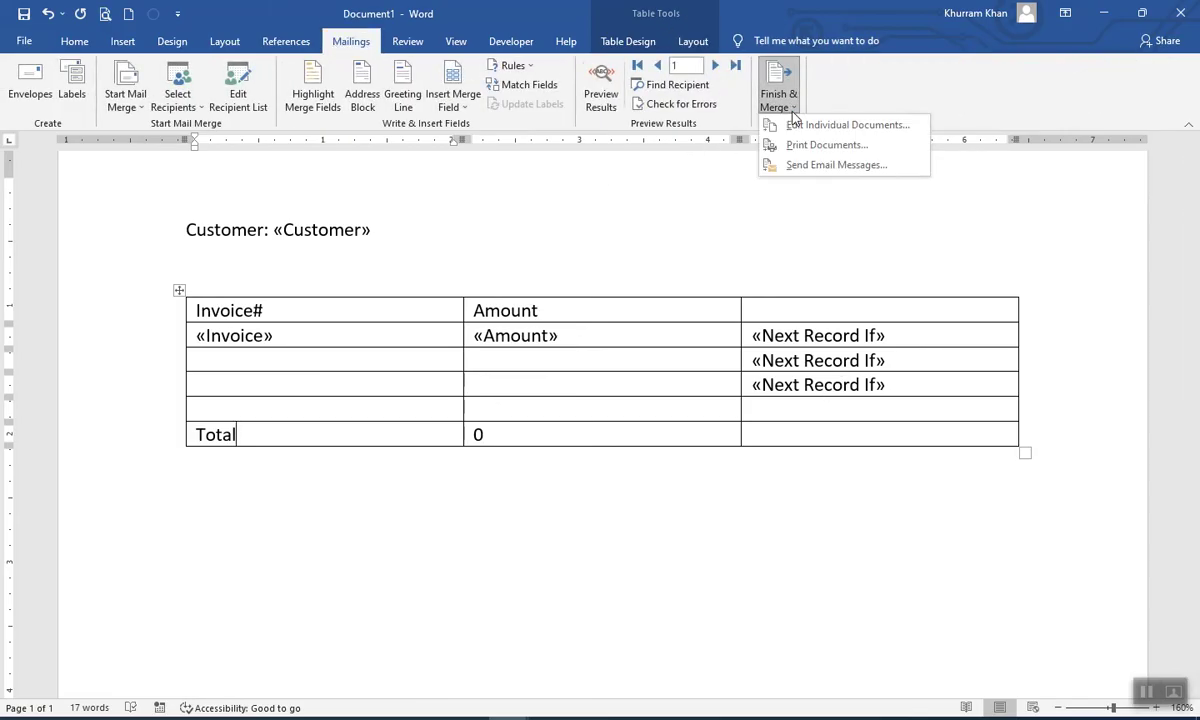
click(803, 127)
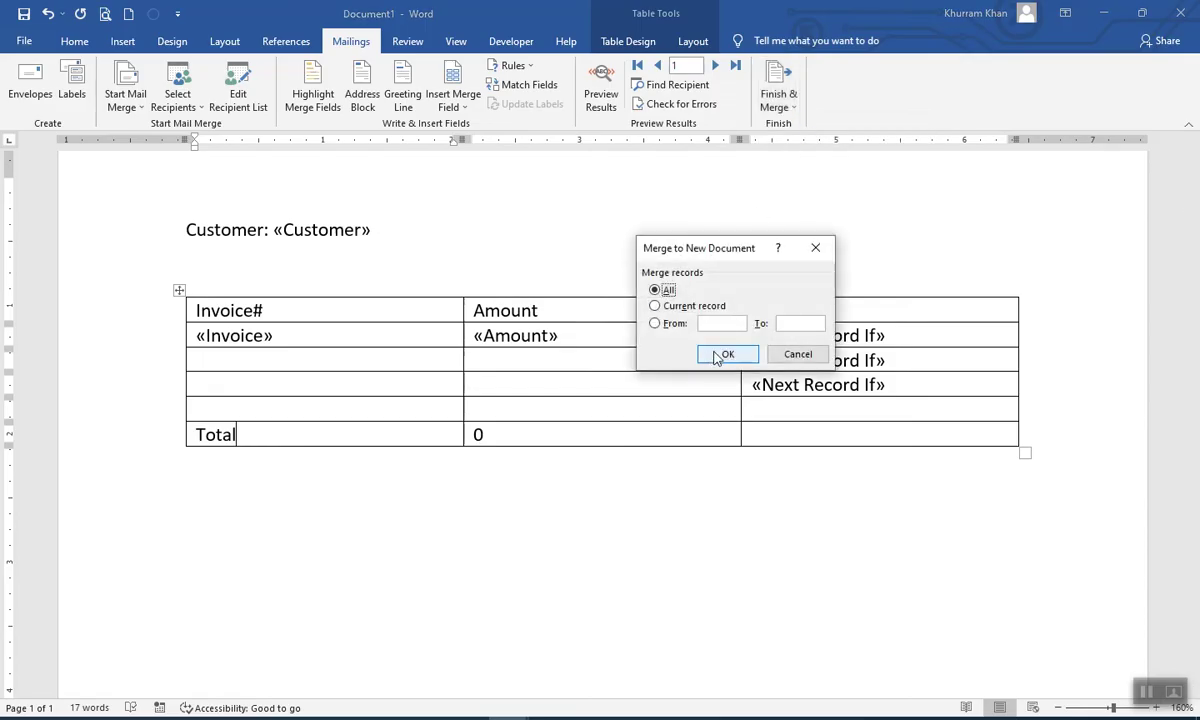
click(728, 356)
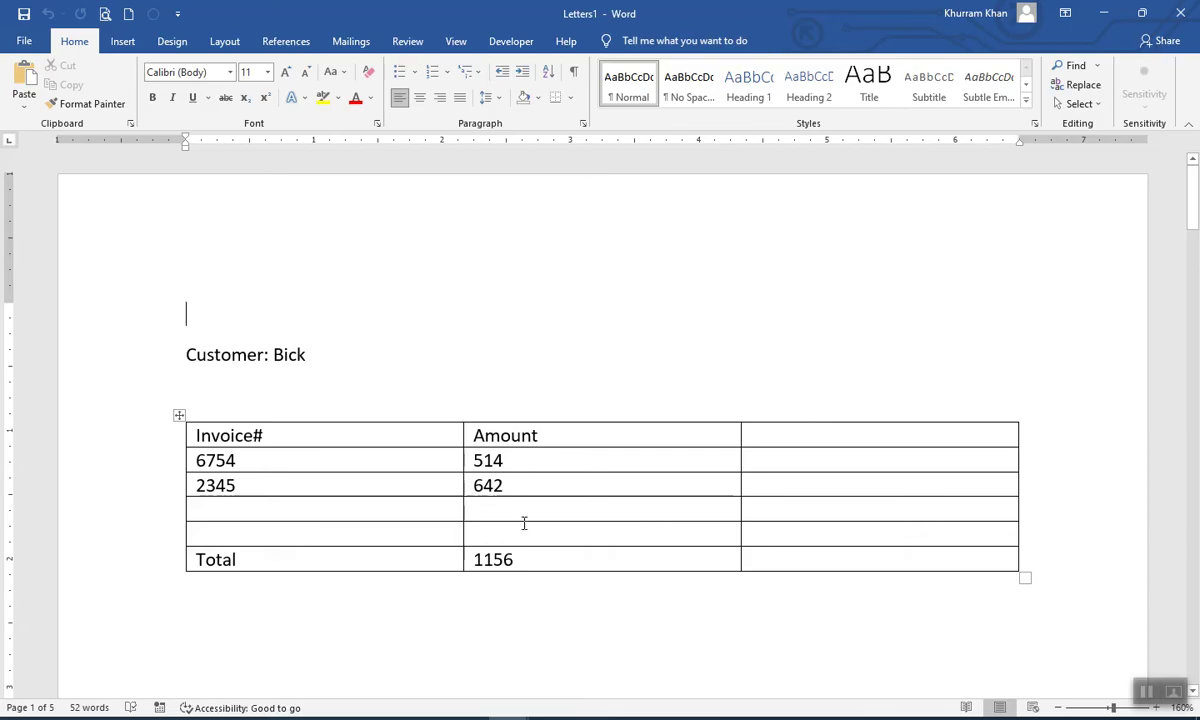
Examine each customer's page in the merged document, checking the listed invoices, amounts and total
scroll(410, 565, down, 5)
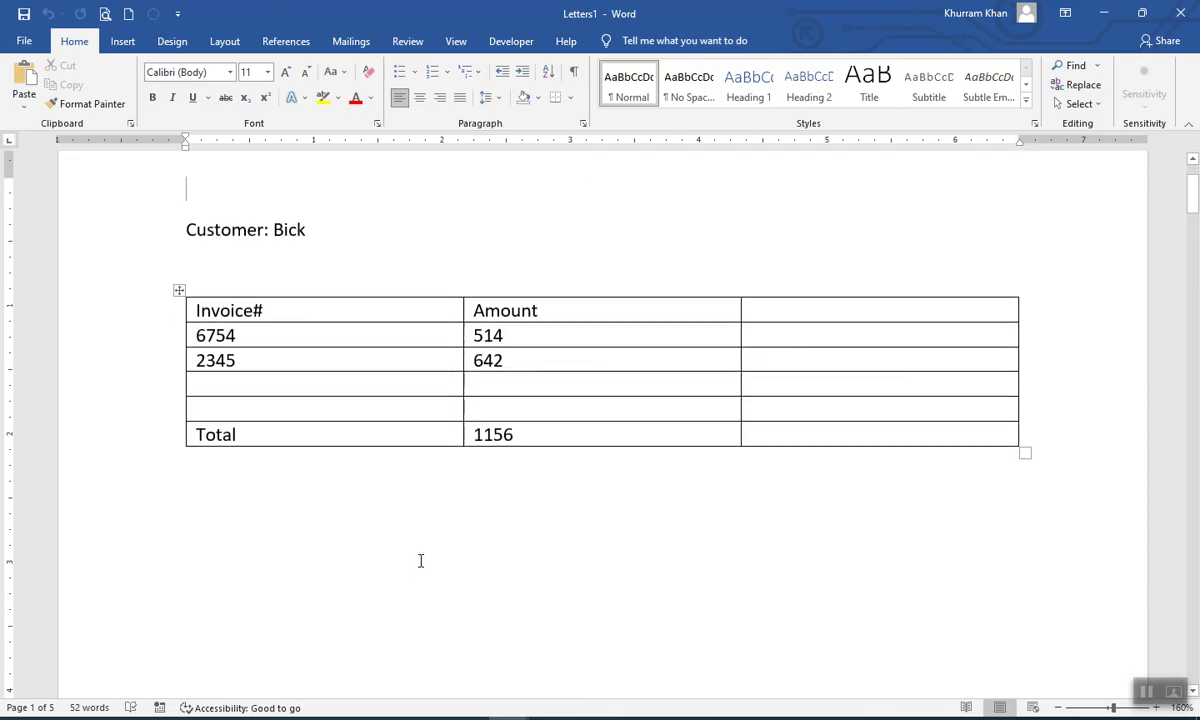
scroll(432, 553, down, 20)
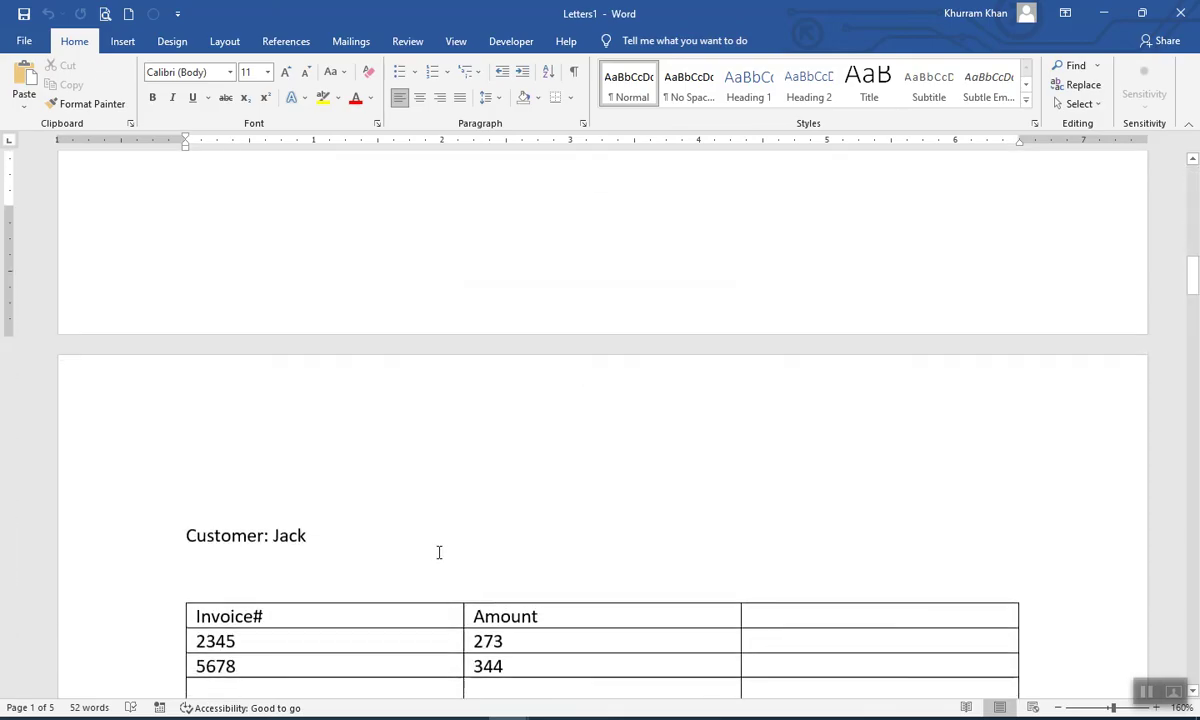
scroll(437, 553, down, 2)
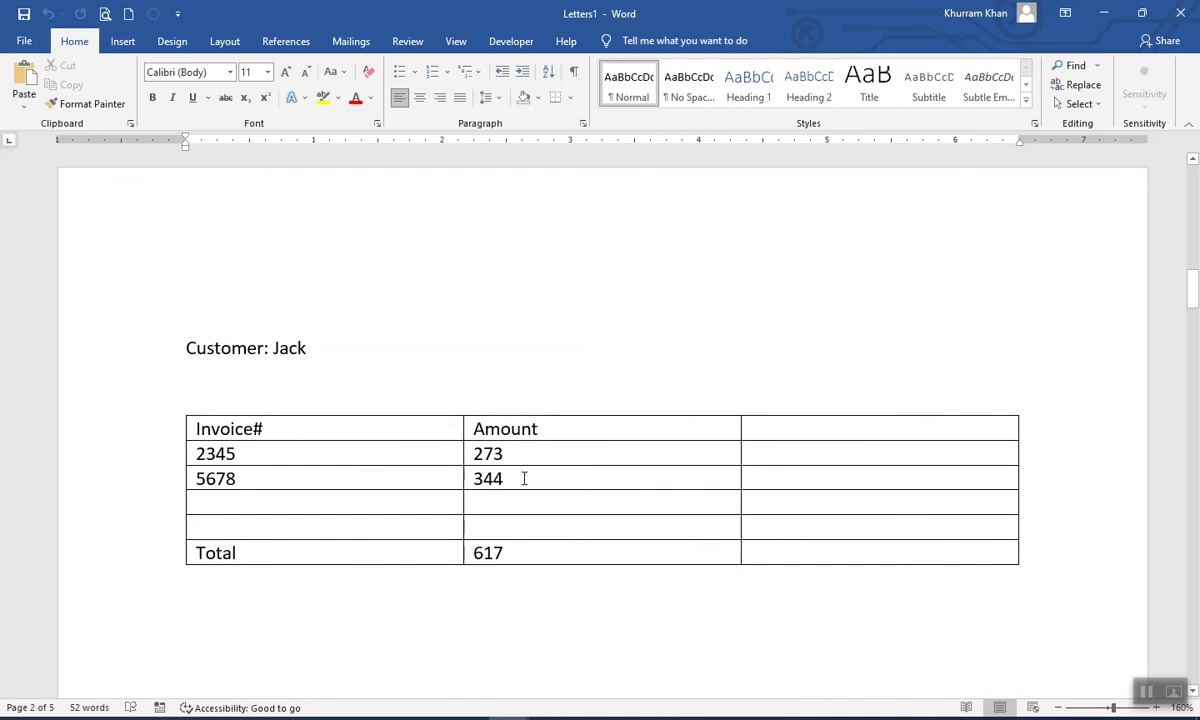
scroll(457, 553, down, 20)
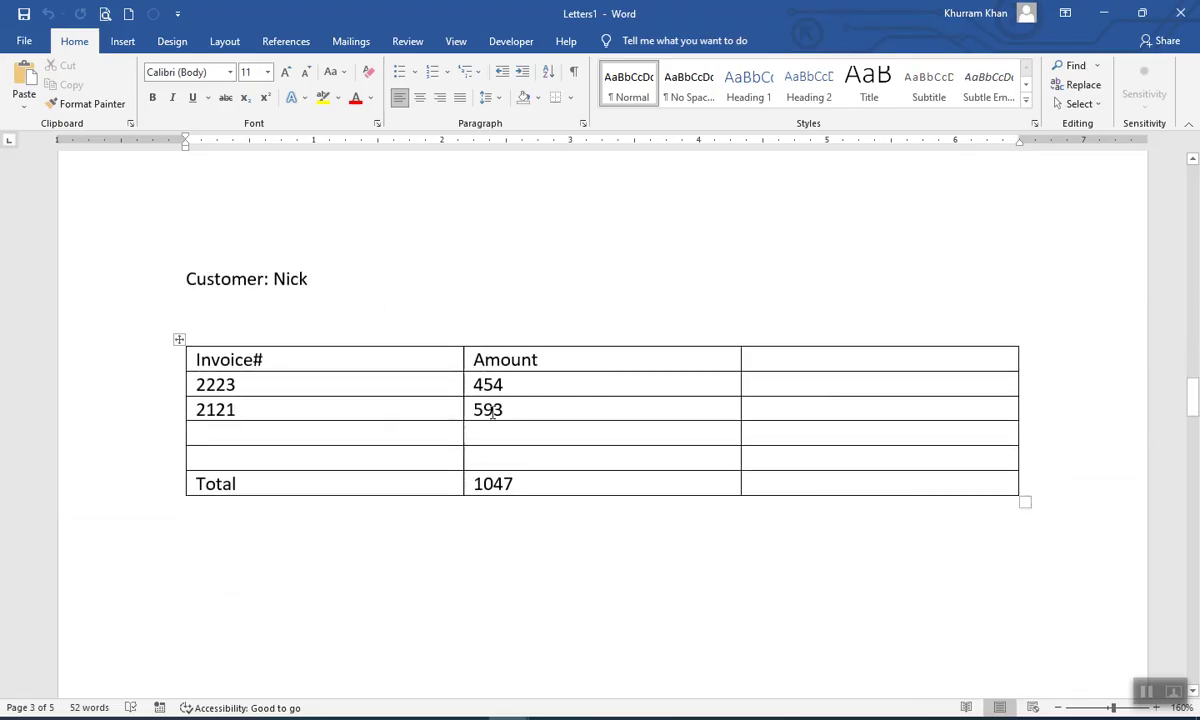
scroll(494, 411, down, 20)
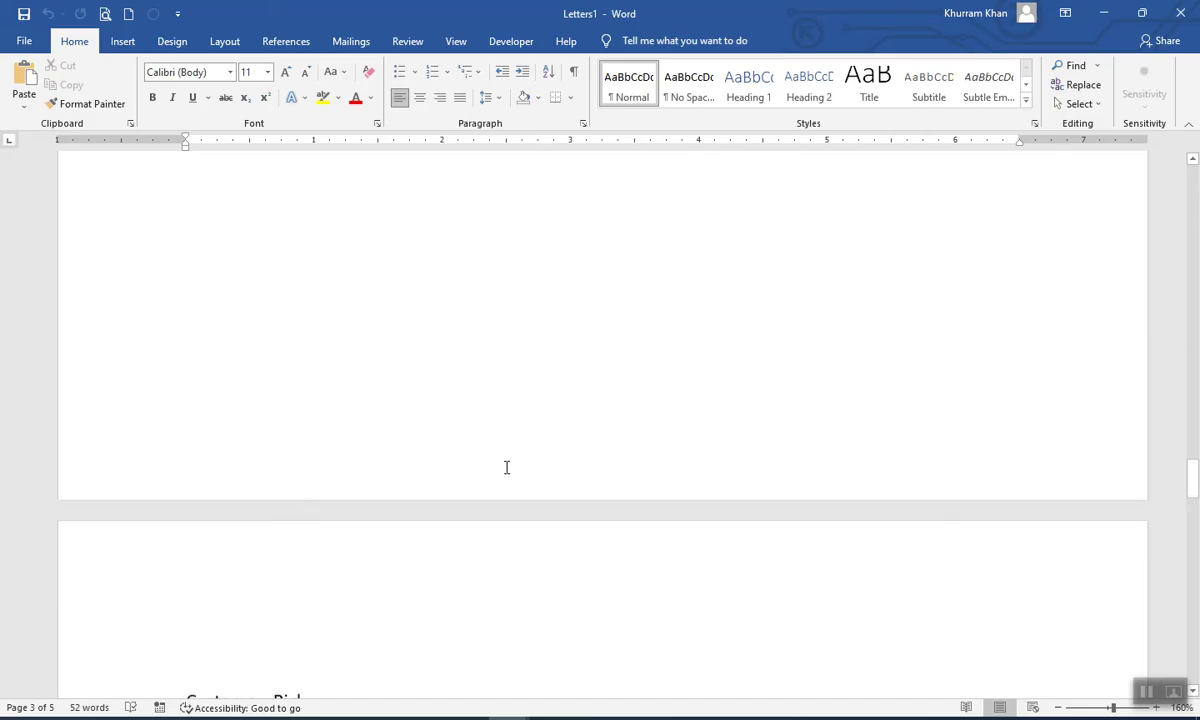
scroll(507, 466, down, 3)
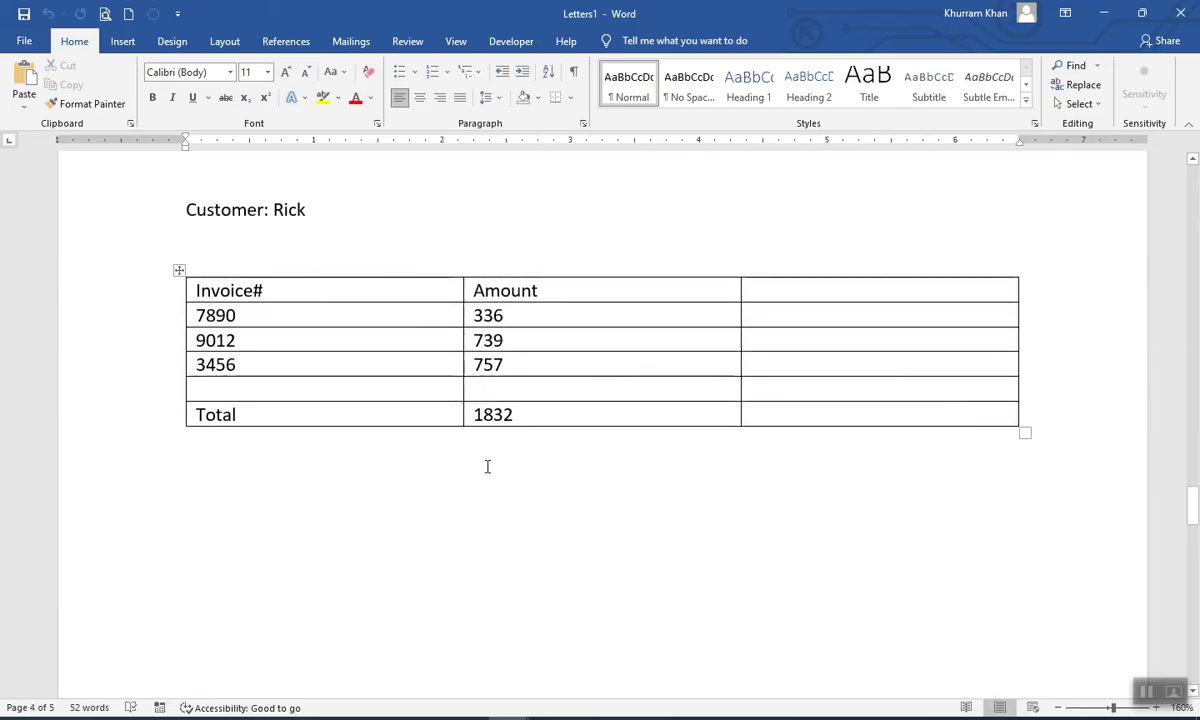
scroll(487, 466, down, 18)
scroll(500, 444, down, 1)
scroll(500, 444, up, 4)
scroll(500, 444, up, 4)
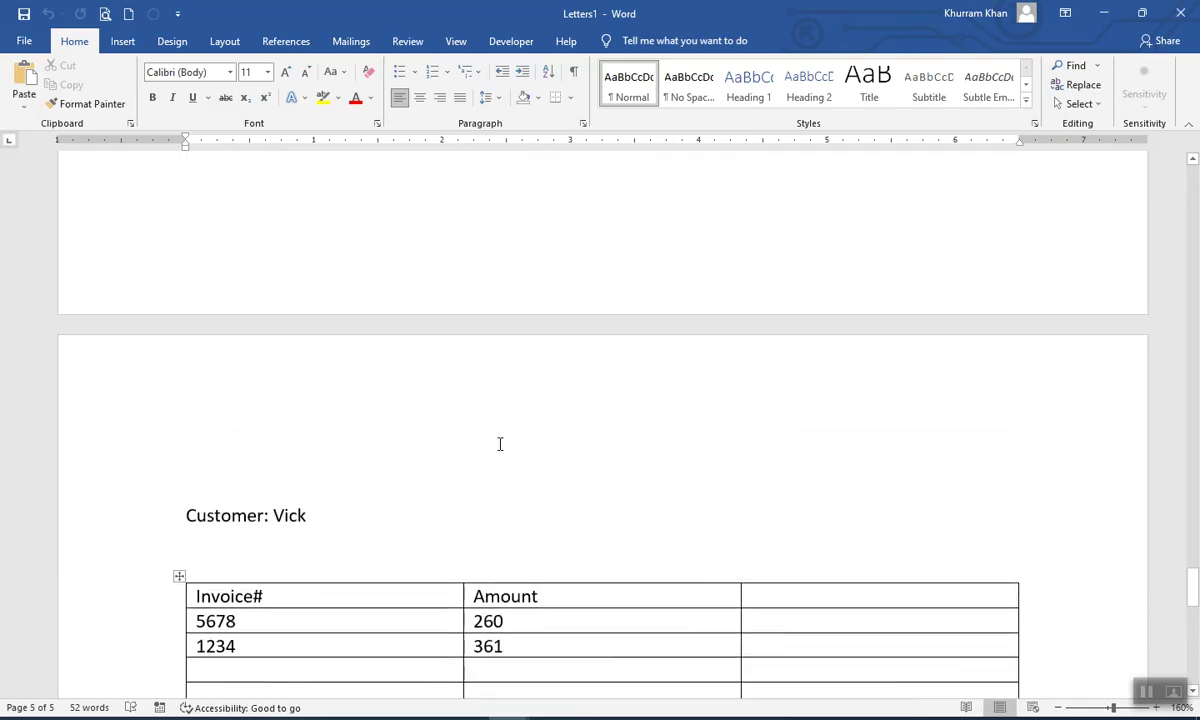
scroll(459, 445, up, 5)
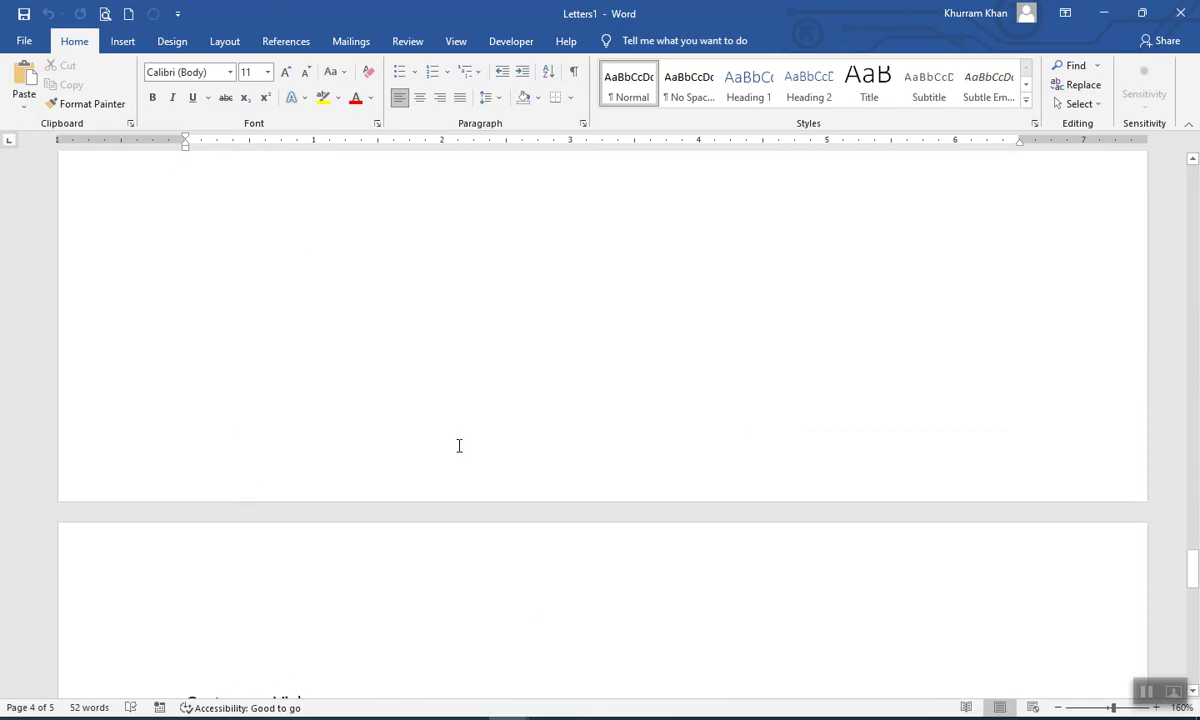
scroll(460, 445, up, 8)
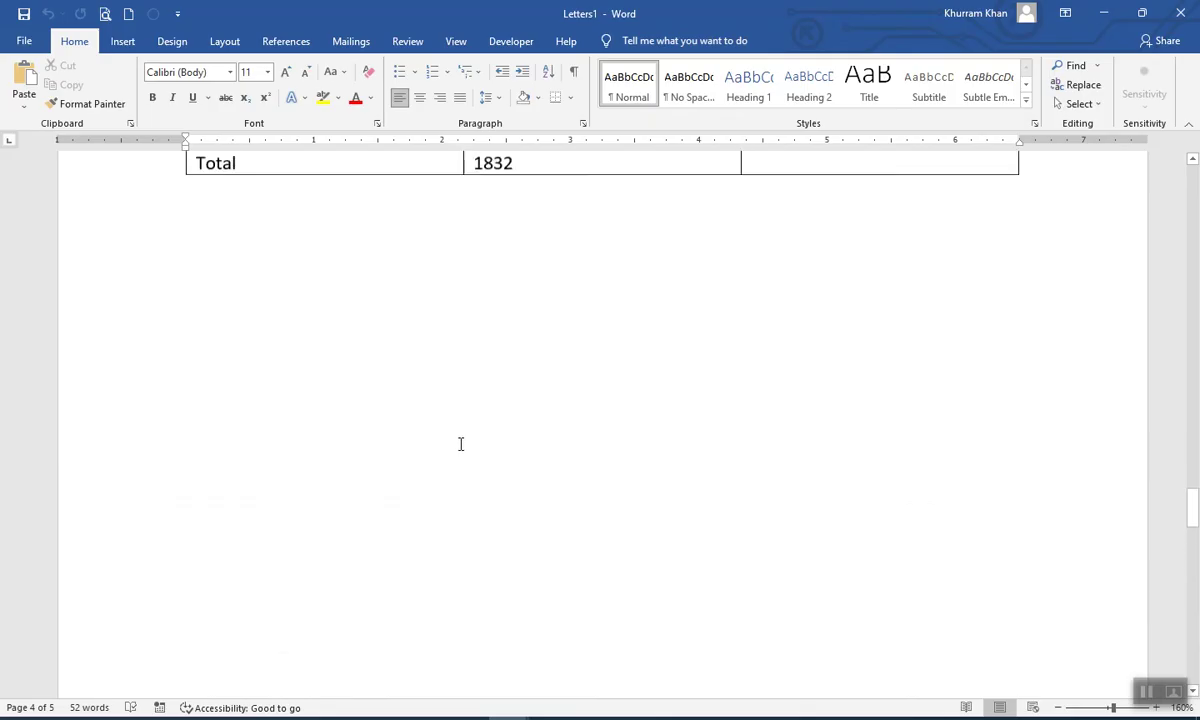
scroll(436, 497, up, 8)
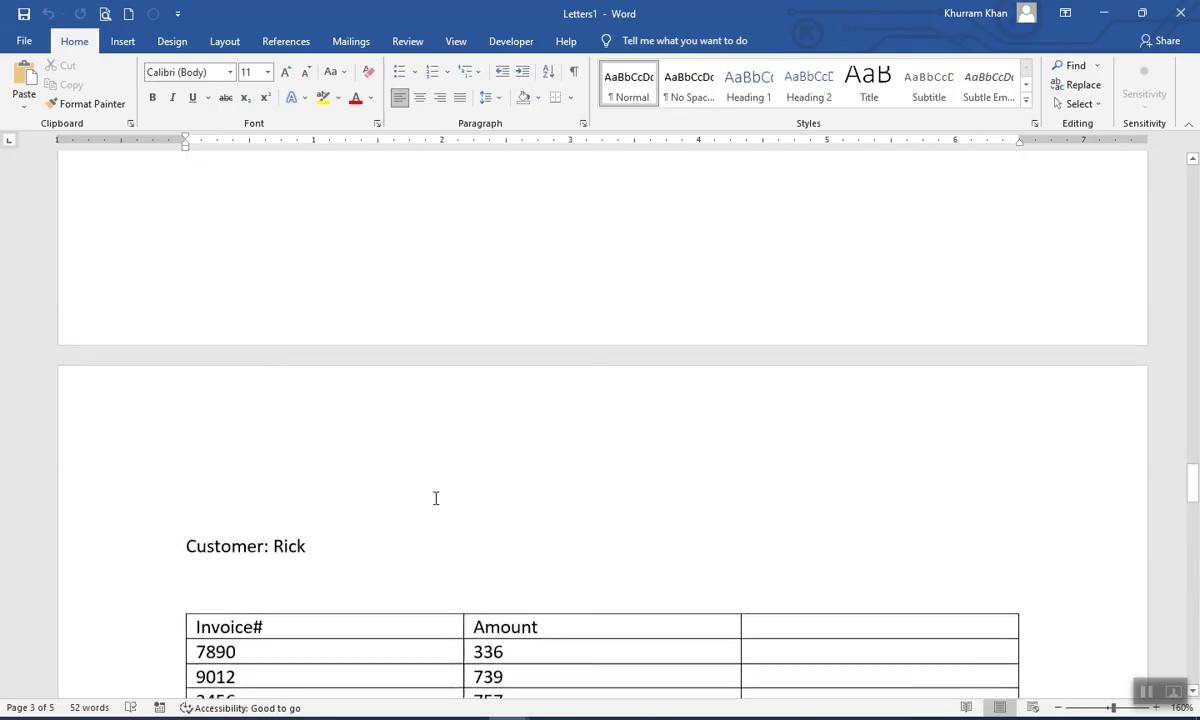
scroll(436, 497, up, 8)
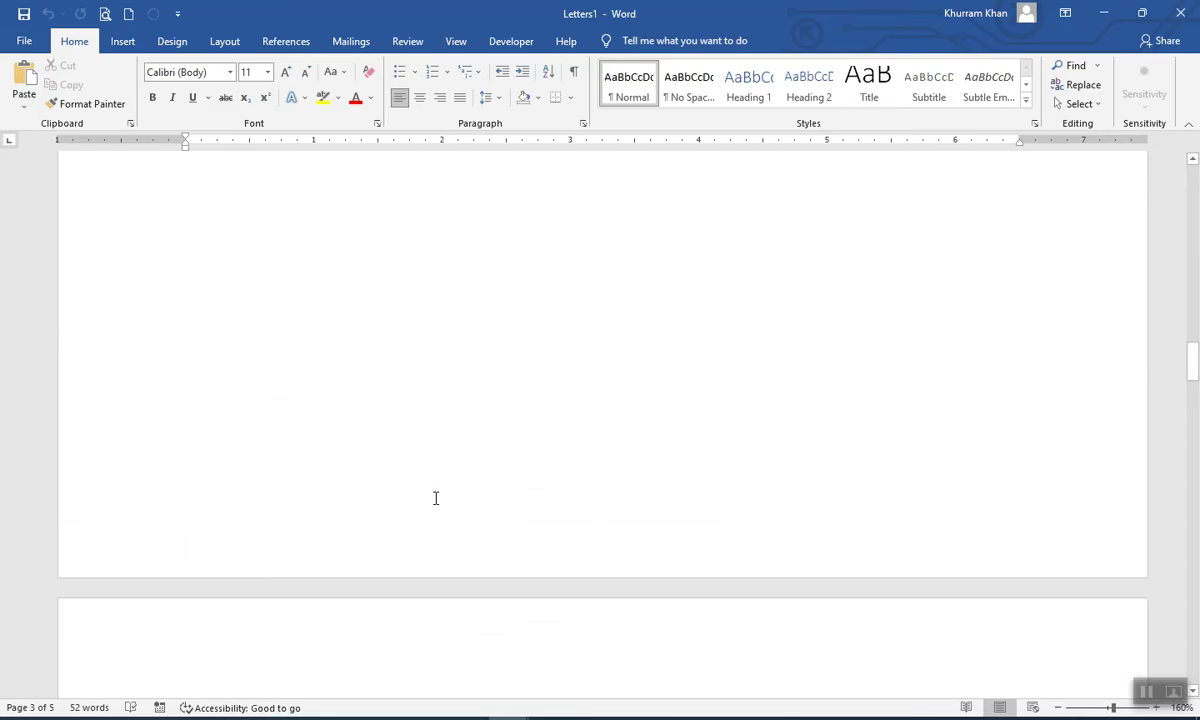
scroll(436, 497, up, 3)
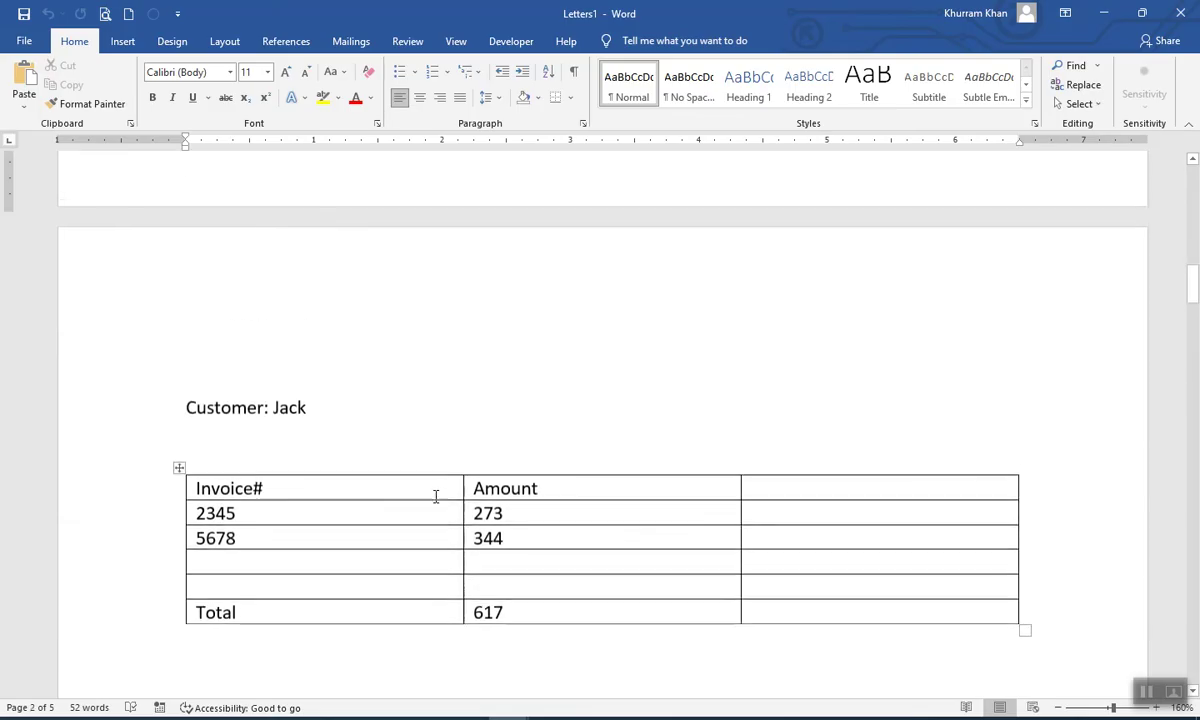
mouse_move(457, 471)
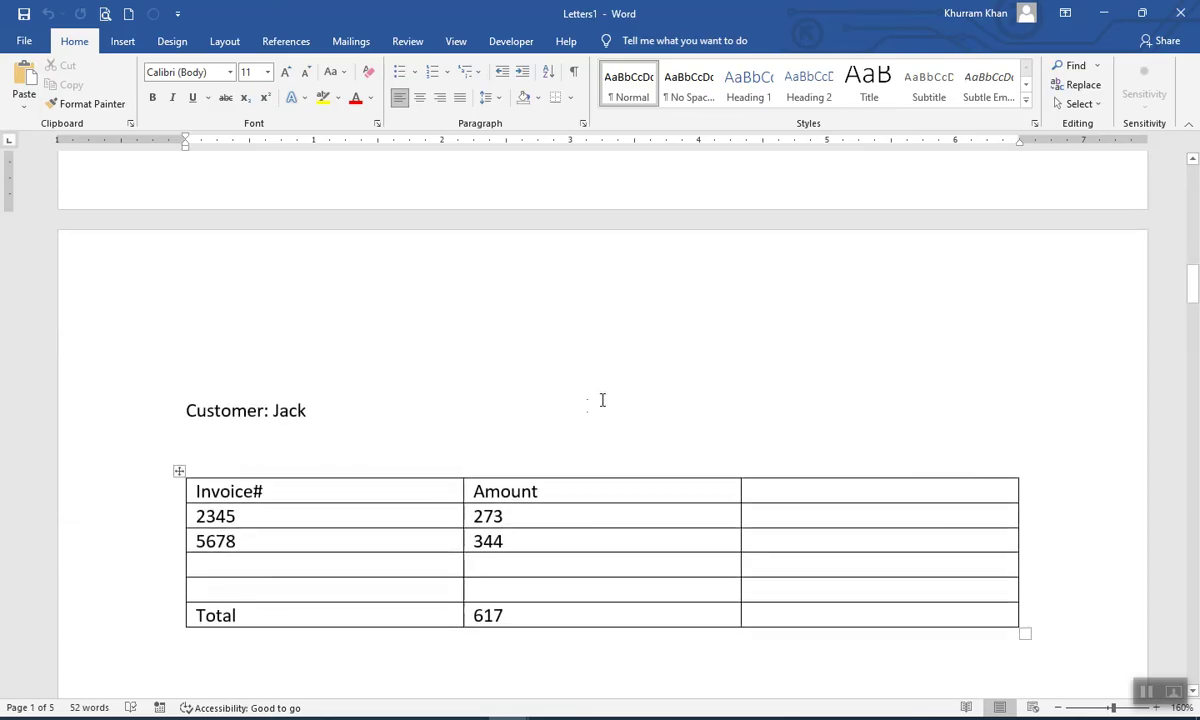